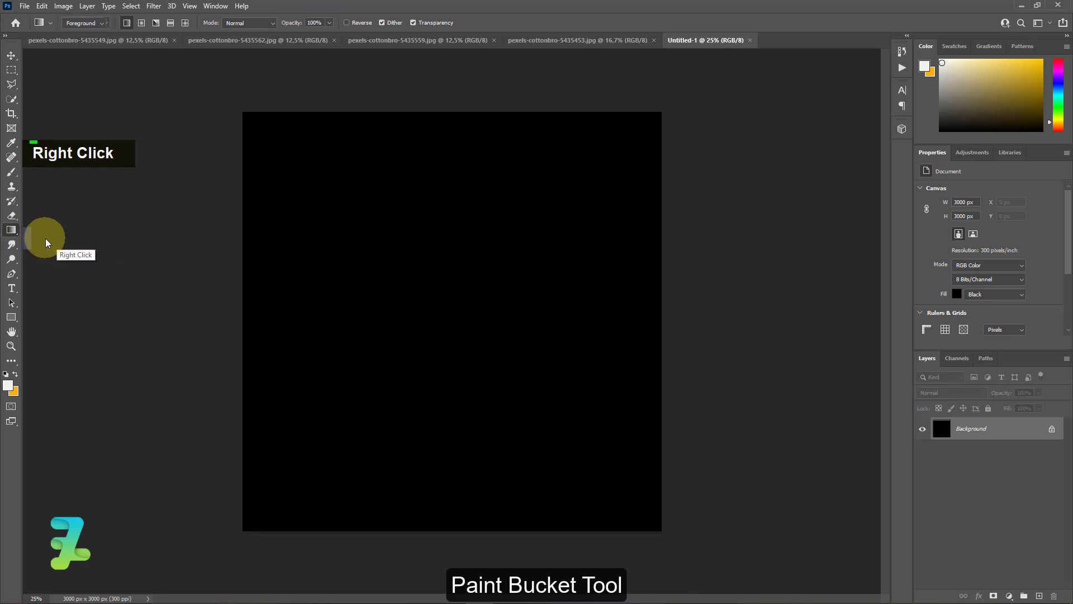
- Set the foreground colour to dark grey #222222 and fill the canvas background with it using the Paint Bucket
left_click(9, 385)
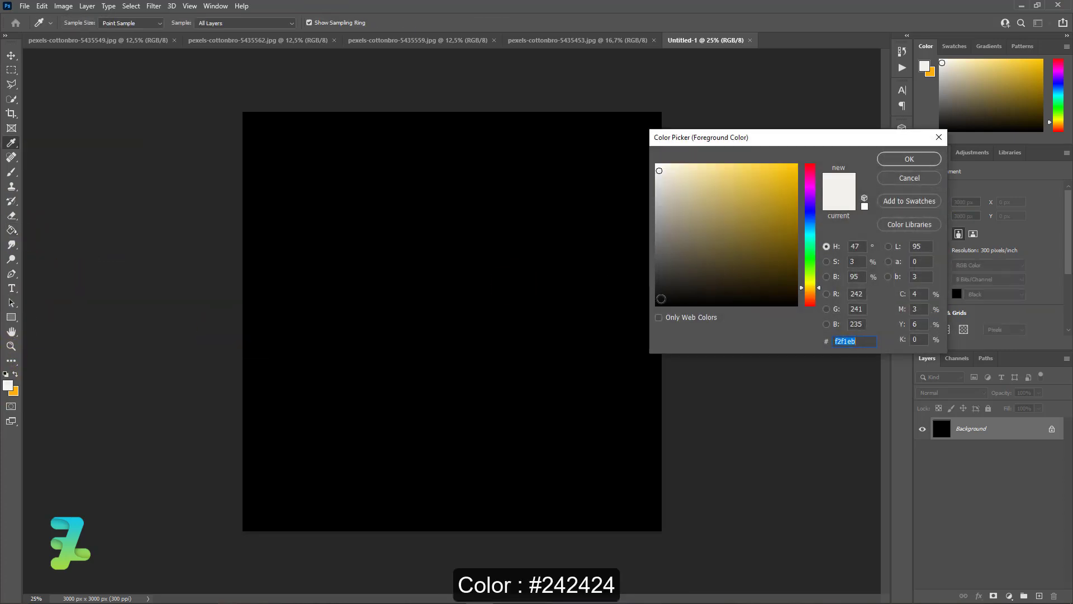
left_click(657, 286)
left_click_drag(658, 286, 654, 286)
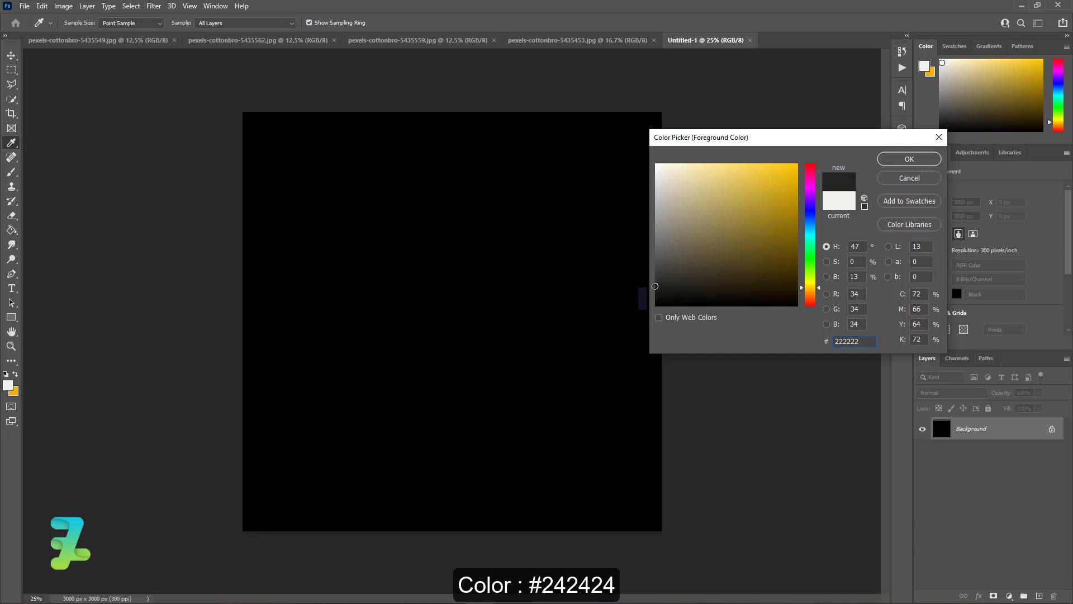
left_click(909, 160)
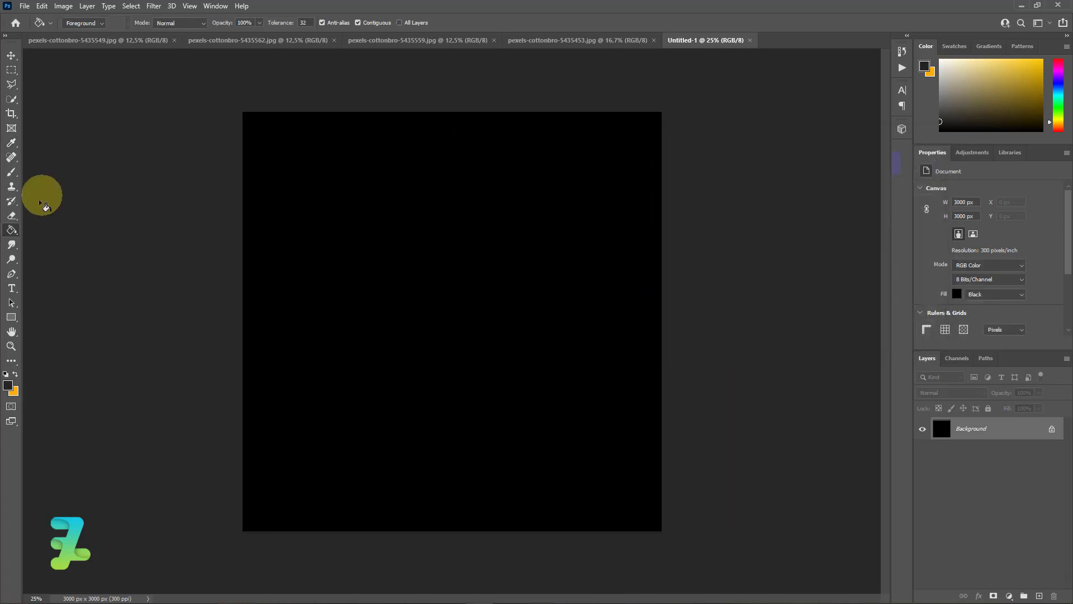
left_click(326, 260)
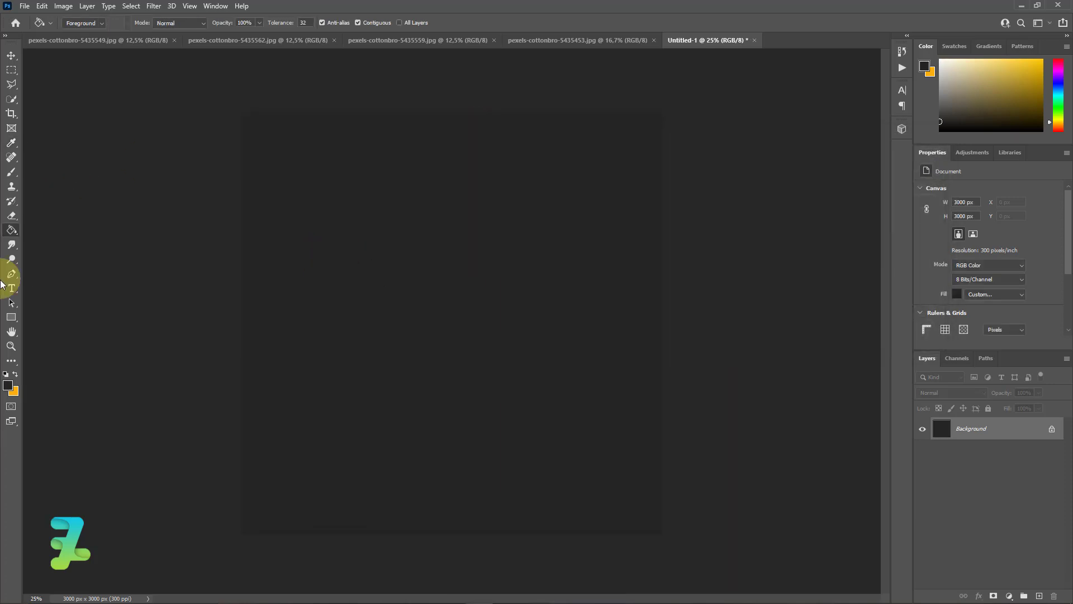
- Draw a tall white rectangle without stroke, about 772 × 2744 px, near the canvas's right edge
right_click(11, 318)
left_click(43, 320)
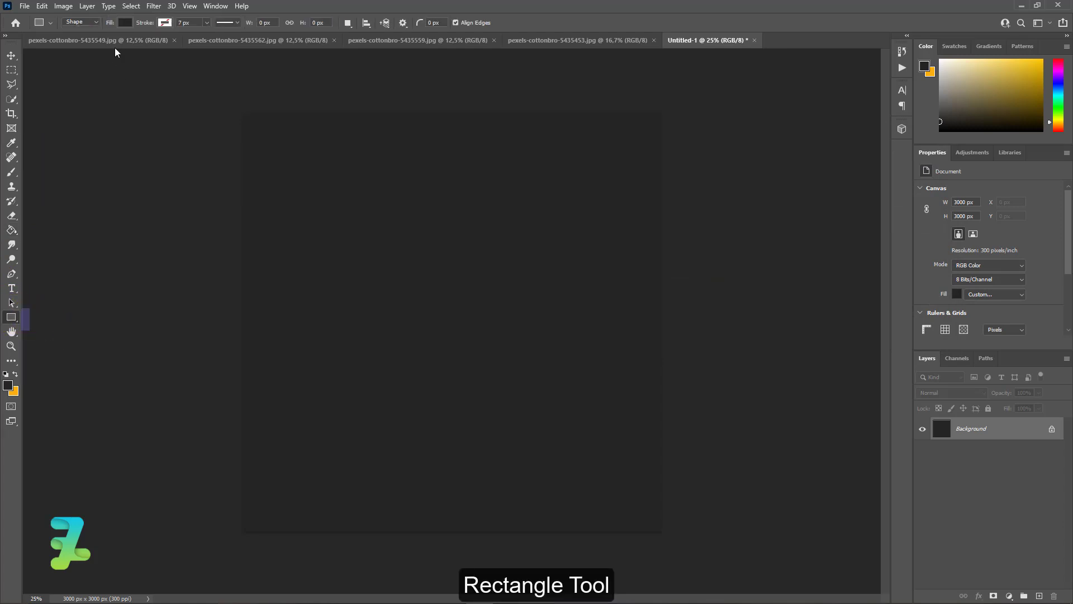
left_click(124, 22)
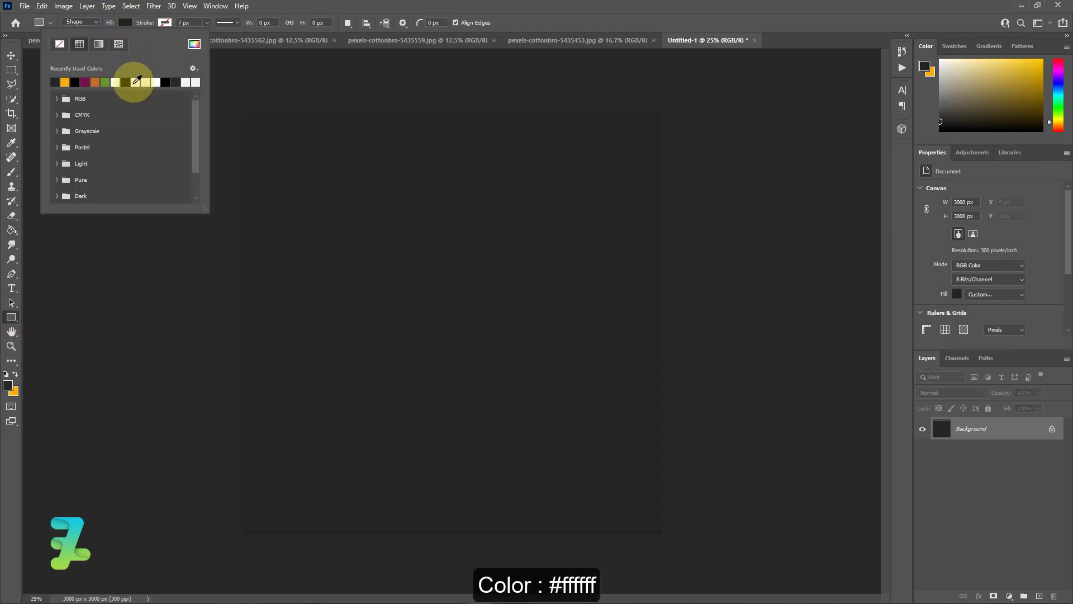
left_click(656, 139)
left_click_drag(571, 220, 550, 522)
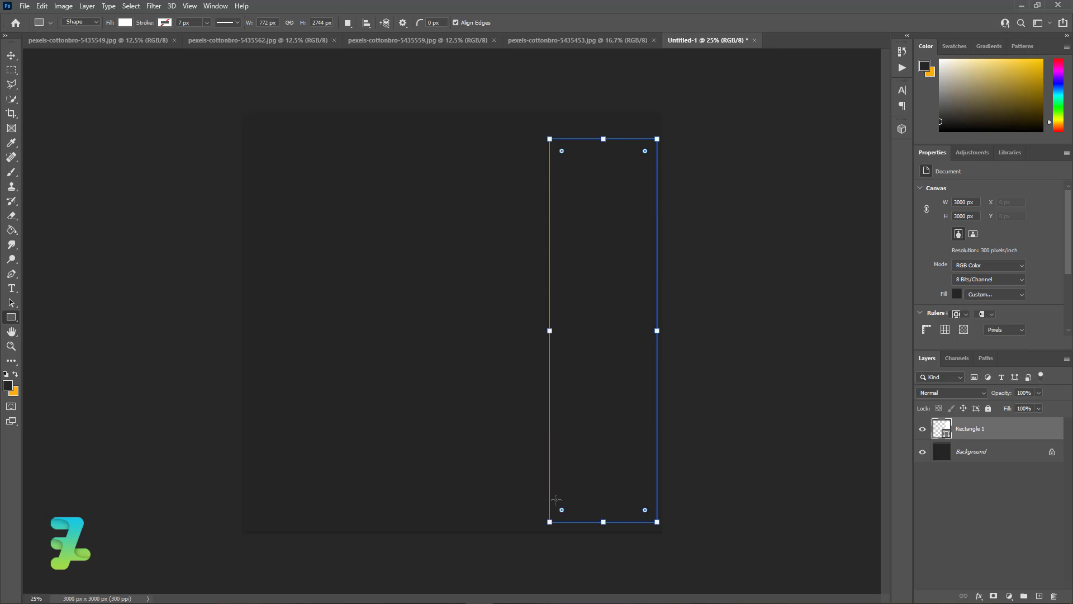
left_click(10, 56)
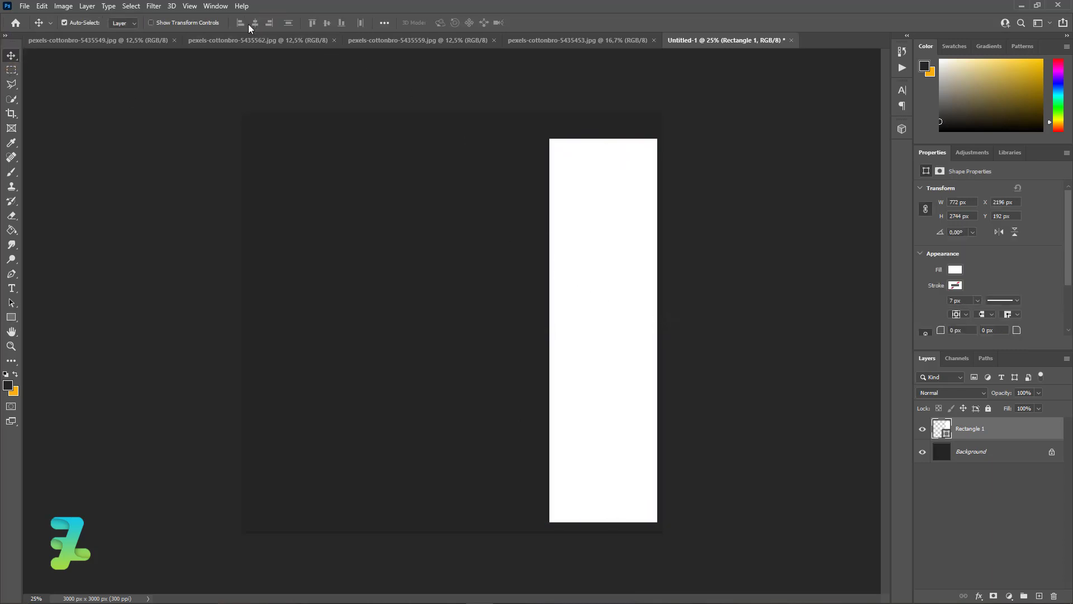
- Start a new guide layout with columns turned off and margins turned on
left_click(190, 6)
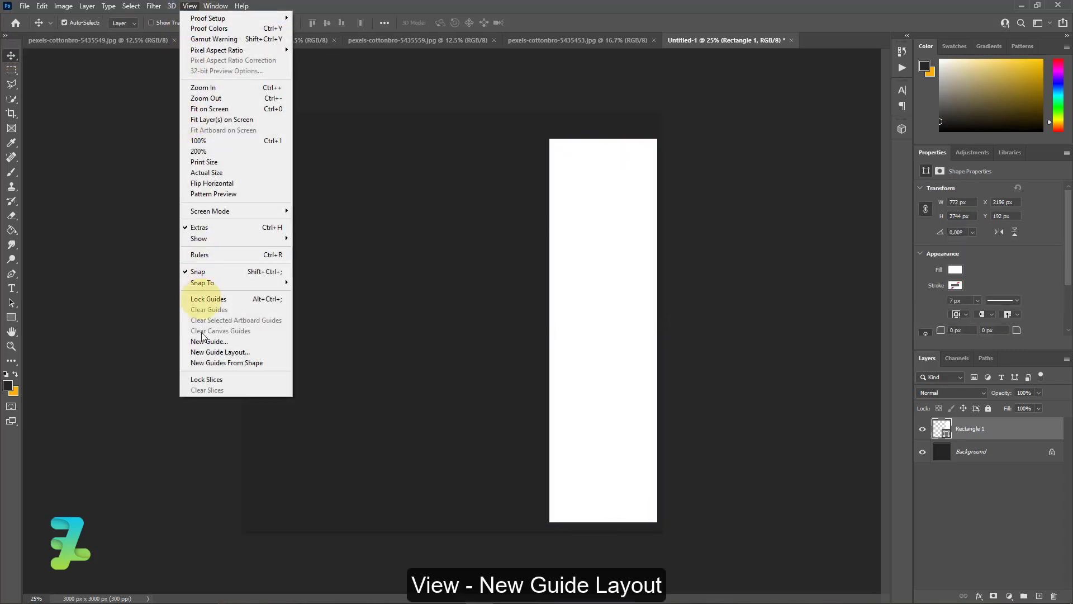
left_click(208, 352)
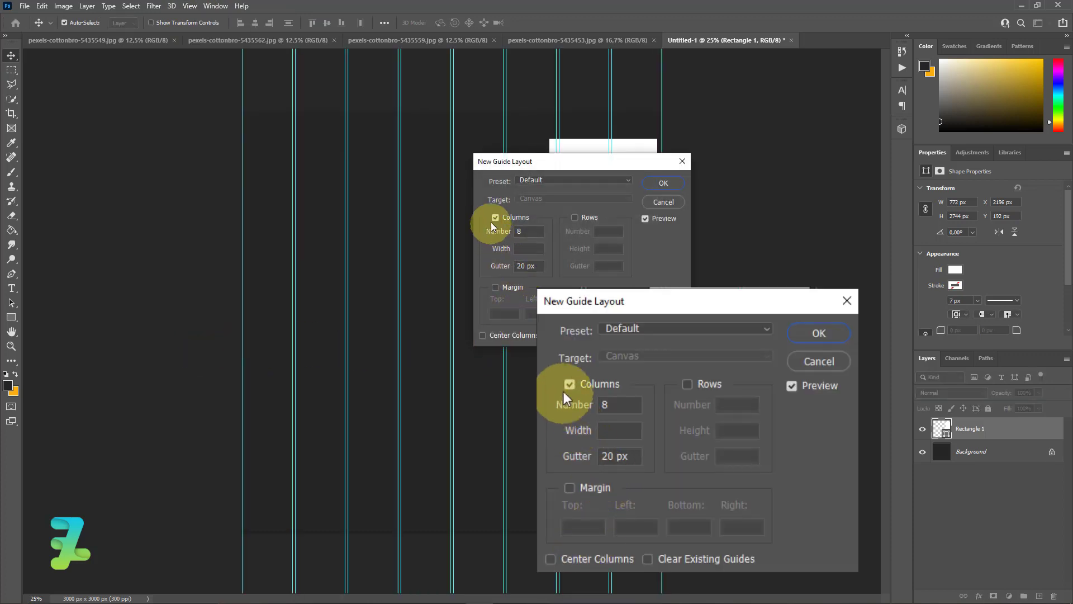
left_click(495, 217)
left_click(495, 287)
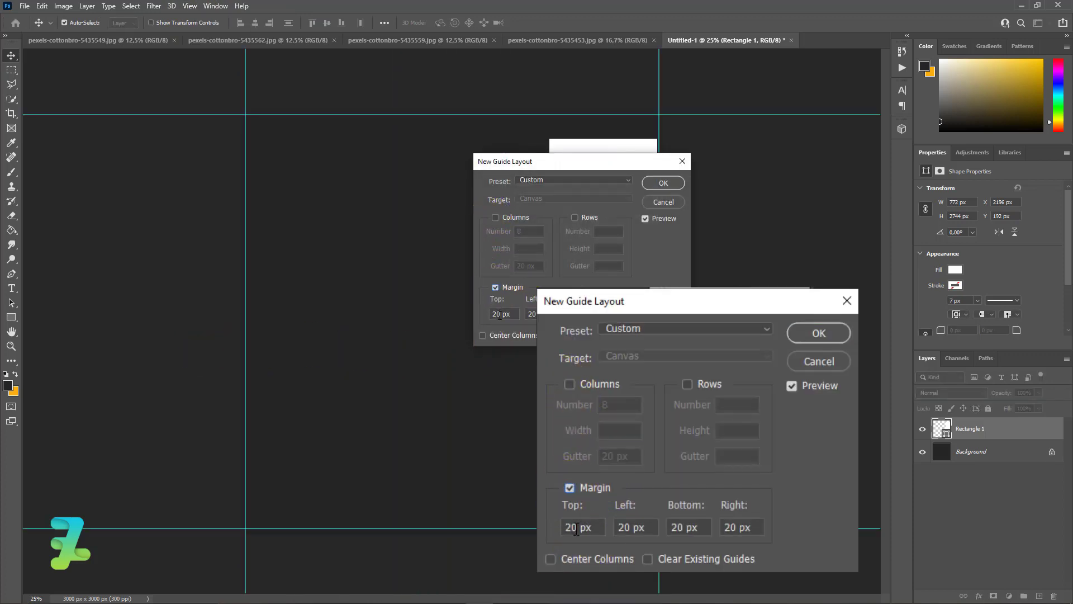
- Set the top, left, bottom and right guide margins to 100 px and create the guides
double_click(499, 314)
type("10")
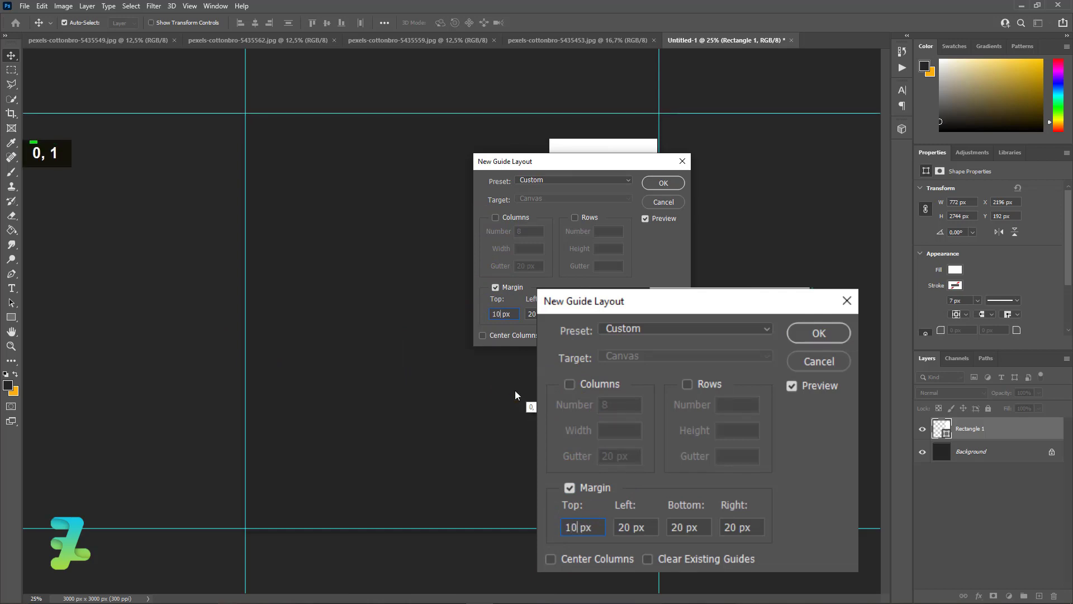
type("0")
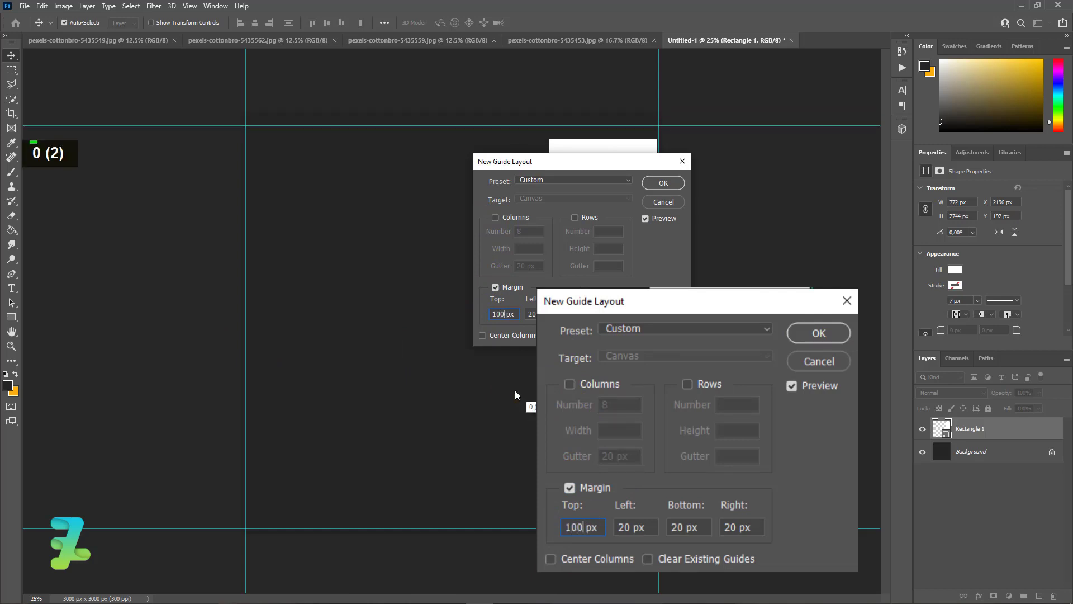
double_click(532, 314)
type("100")
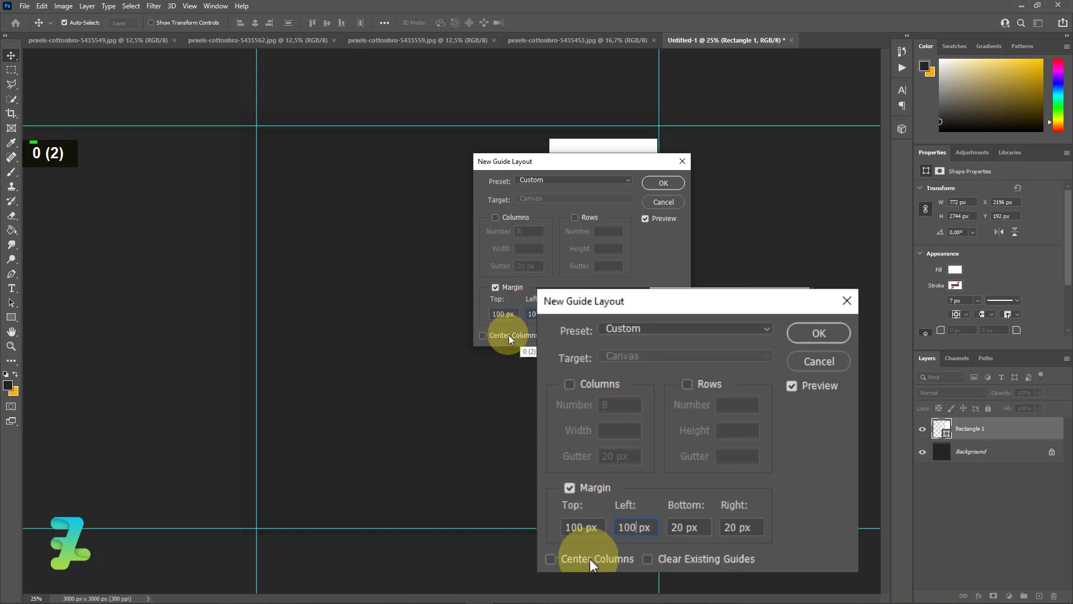
double_click(679, 527)
type("100")
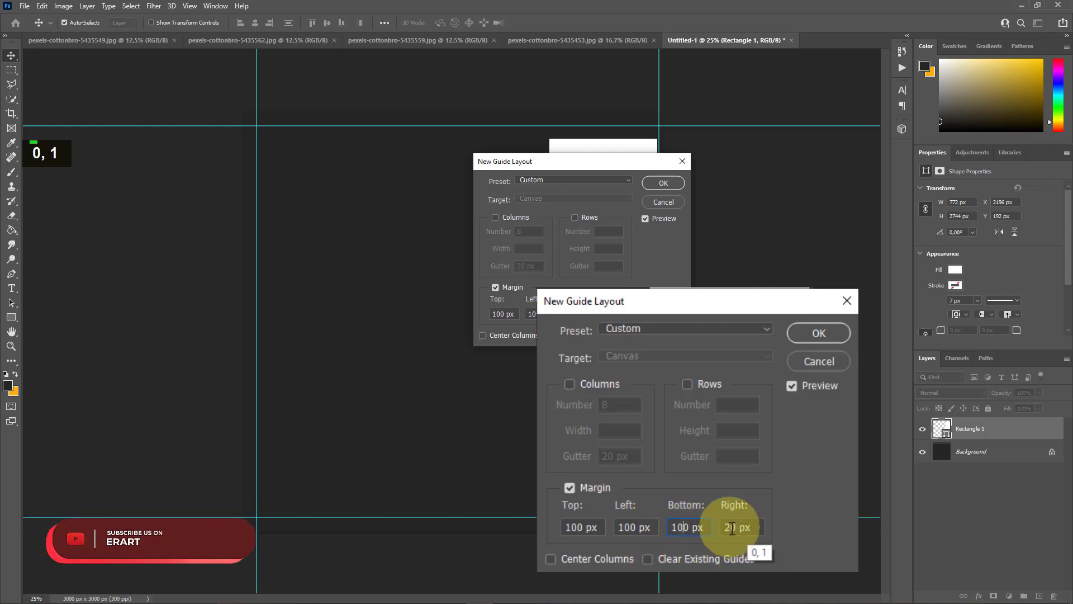
left_click_drag(732, 528, 703, 528)
type("1")
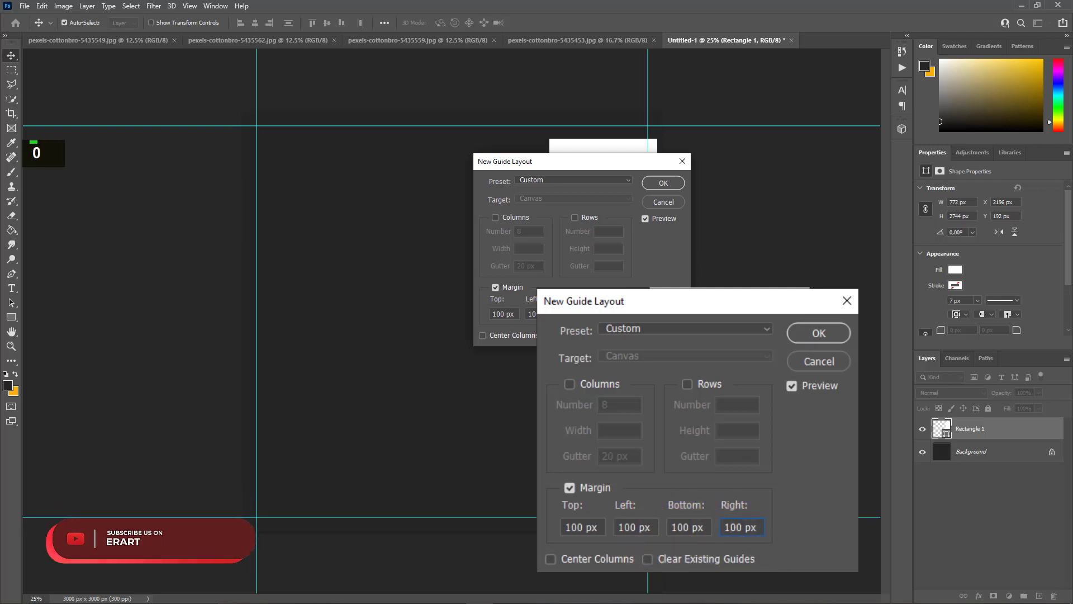
type("0")
left_click(664, 182)
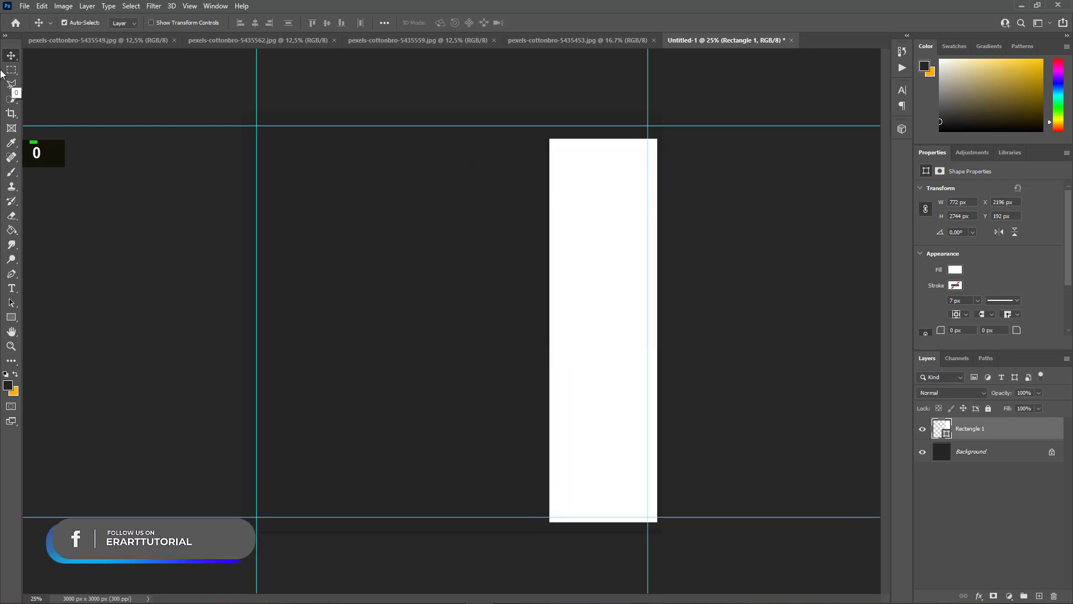
- Align the white rectangle with the right and bottom margin guides and resize it to about 768 × 2620 px by lowering its upper edge
mouse_move(608, 353)
left_mouse_down()
mouse_move(579, 349)
mouse_move(594, 351)
left_mouse_up()
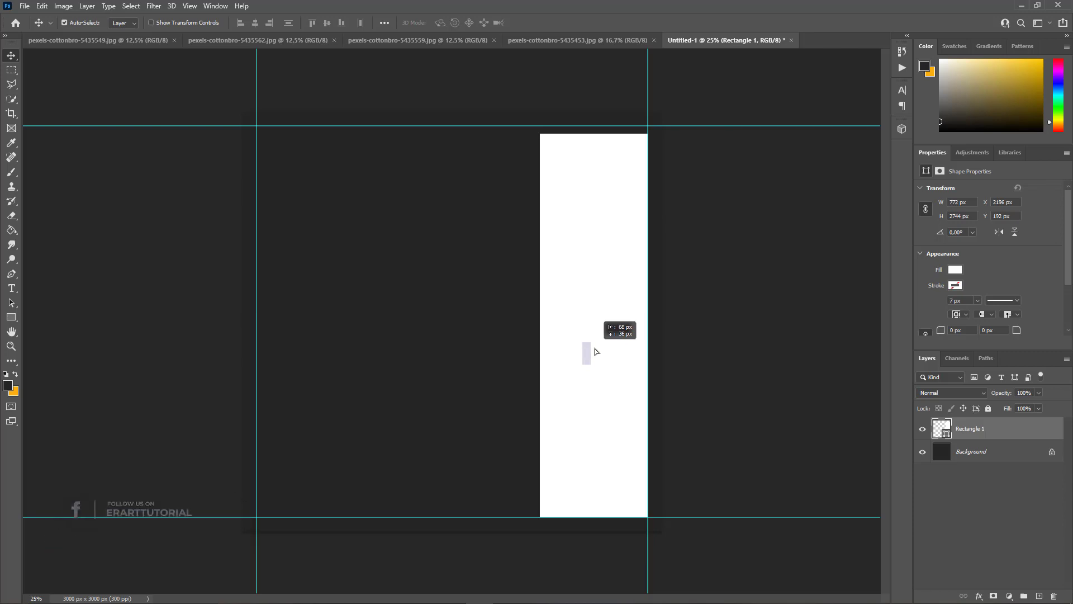
key("ctrl+t")
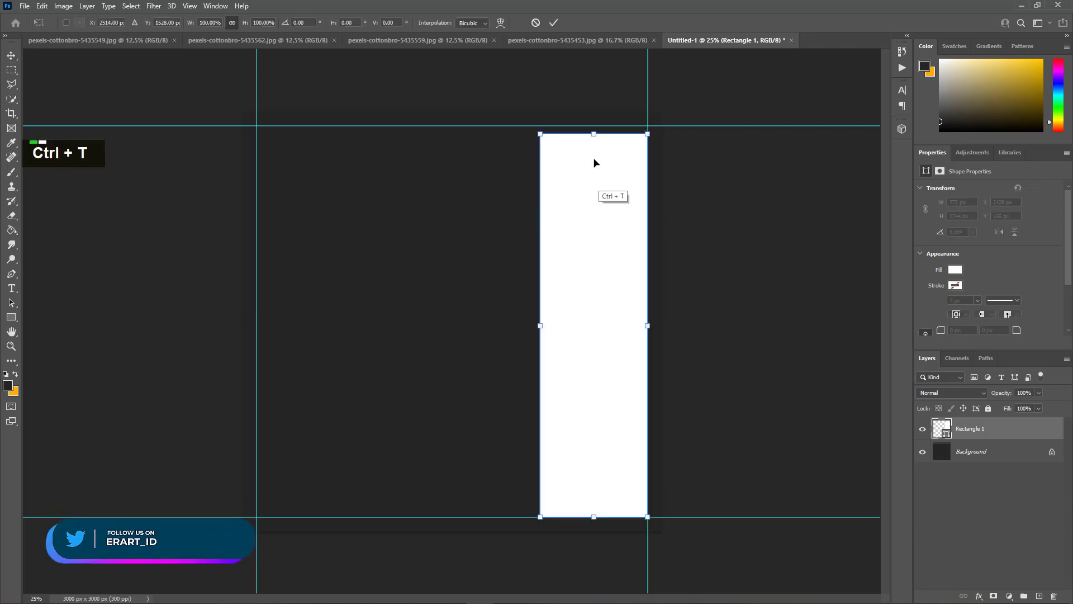
left_click_drag(597, 136, 602, 154)
mouse_move(537, 334)
left_mouse_down()
mouse_move(520, 333)
mouse_move(539, 333)
left_mouse_up()
left_click(11, 54)
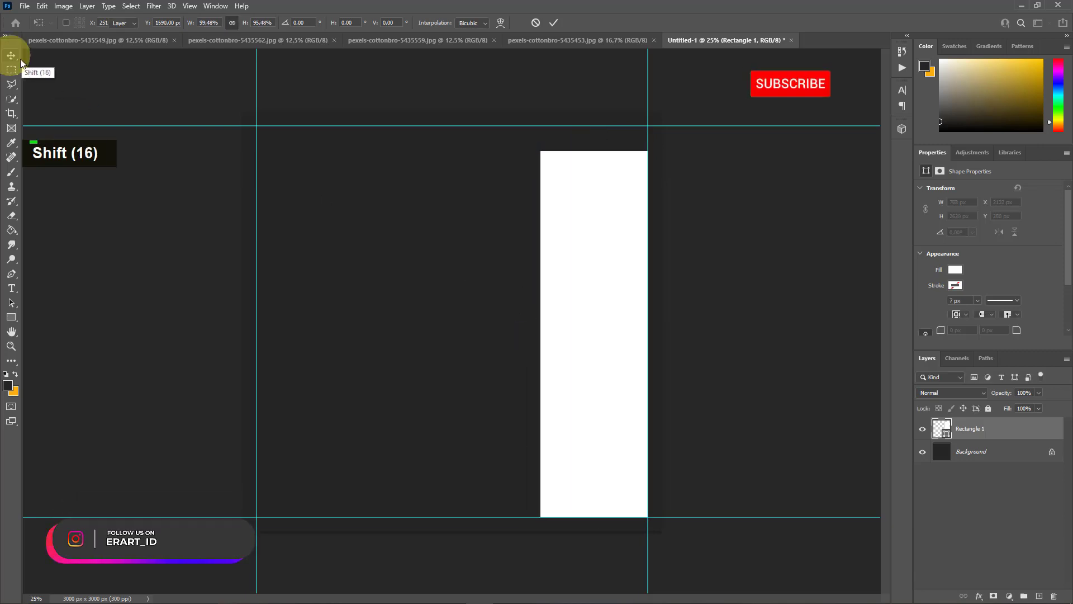
- Duplicate the white rectangle three times and line the copies up to its left with equal narrow gaps
key("ctrl+j")
left_click_drag(606, 284, 277, 341)
key("ctrl+j")
key("ctrl+j")
key("shift+Right")
key("shift+Right")
key("shift+Right")
key("shift+Right")
key("shift+Right")
key("shift+Right")
key("shift+Right")
key("shift+Right")
key("shift+Right")
key("shift+Right")
key("shift+Right")
key("shift+Right")
key("shift+Right")
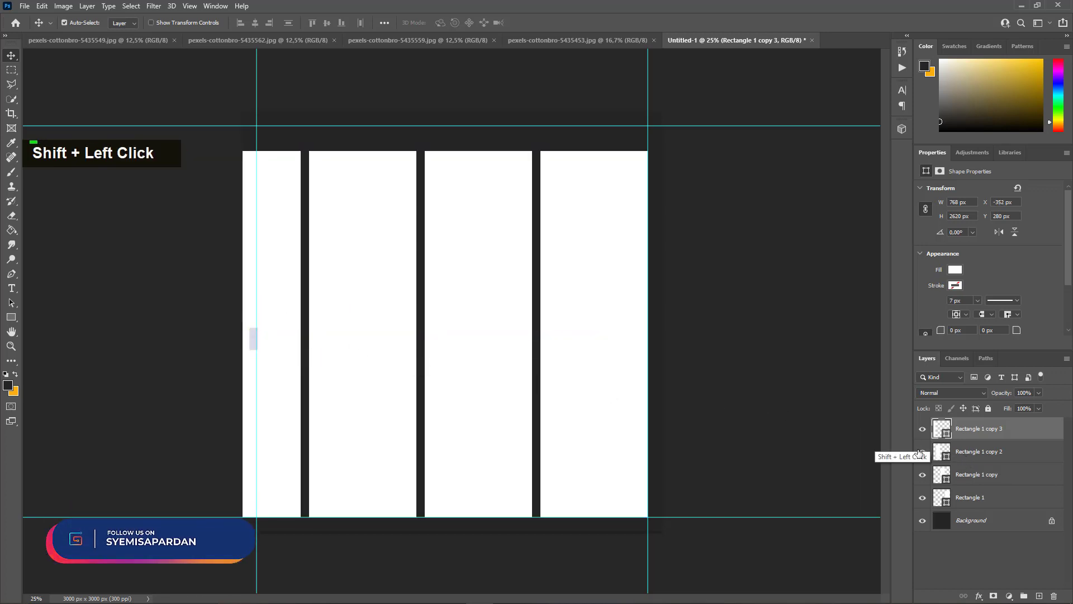
- Group the four rectangles and narrow the group to 86.10% width so it fits between the left and right guides
left_click(984, 497, "shift")
key("ctrl+g")
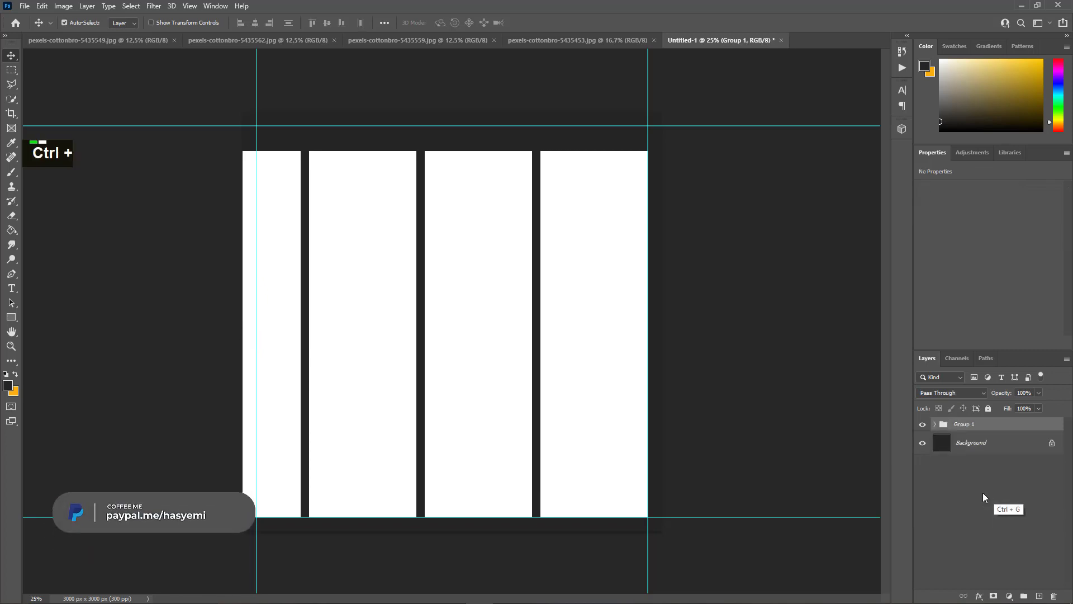
key("ctrl+t")
left_click_drag(193, 333, 253, 333)
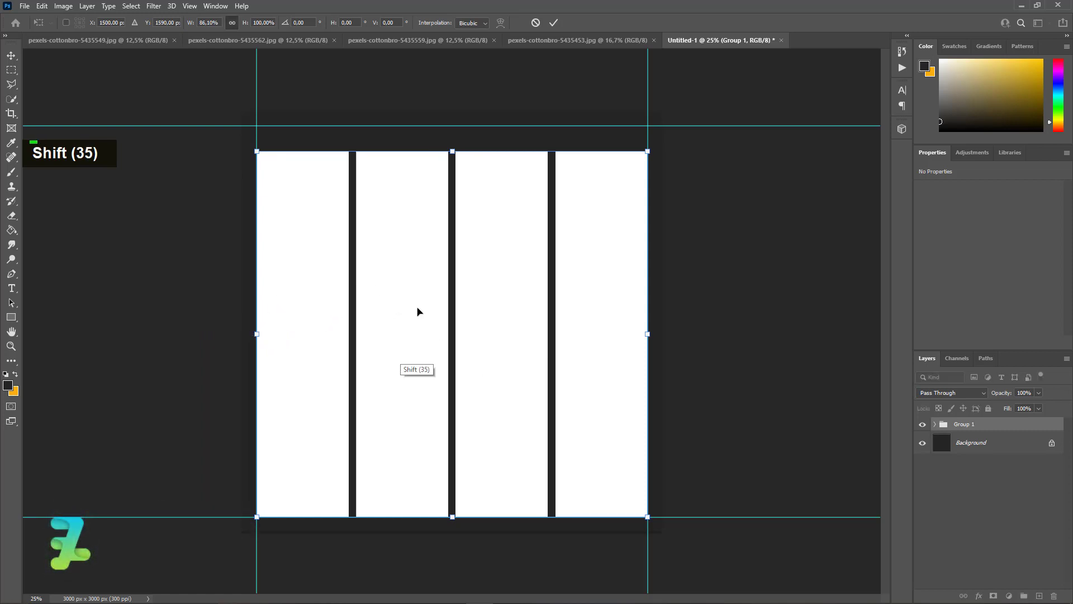
left_click(11, 55)
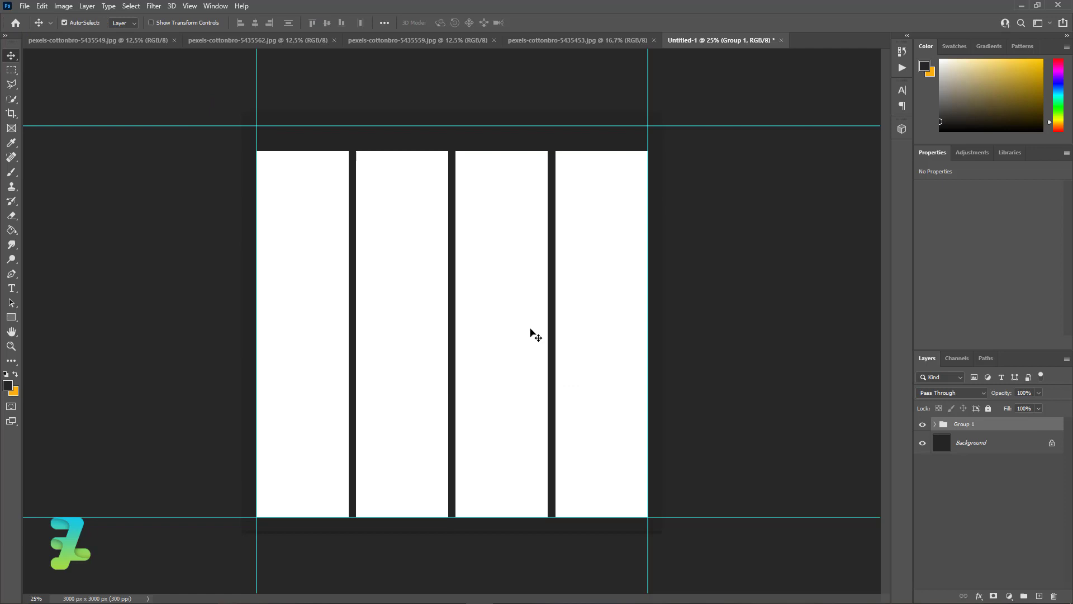
- Copy the photo pexels-cottonbro-5435549.jpg into the Untitled-1 document from a floating window, and close the photo file
left_click(93, 44)
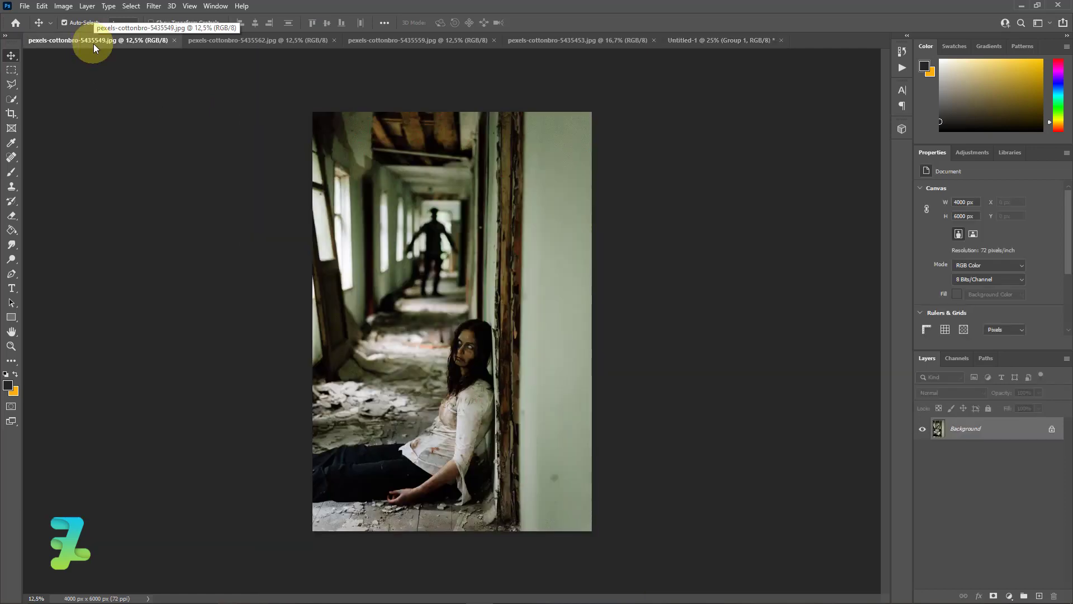
right_click(93, 44)
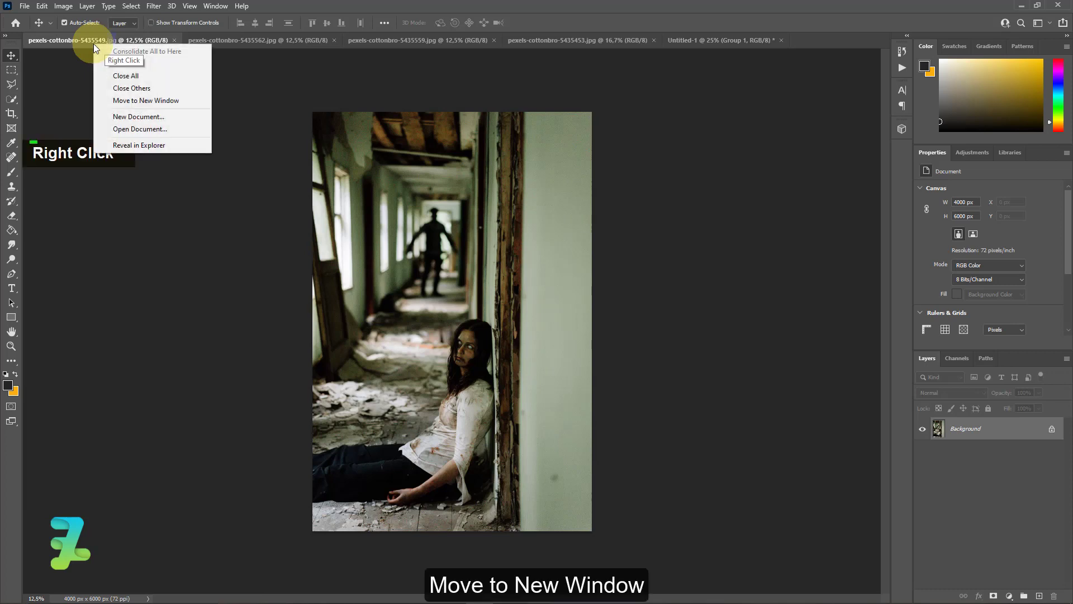
left_click(133, 102)
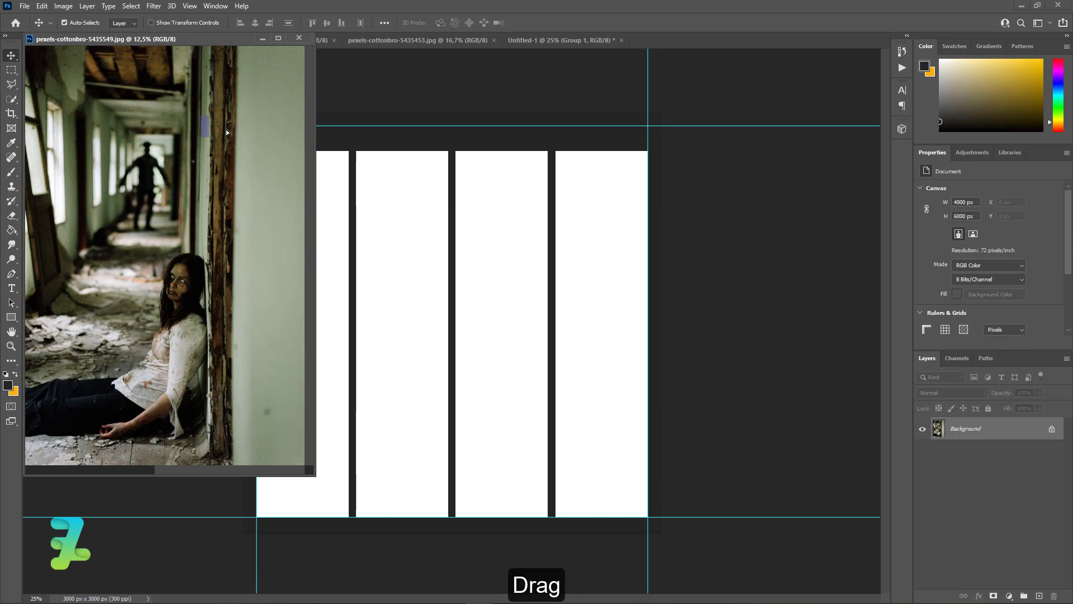
left_click_drag(381, 250, 388, 258)
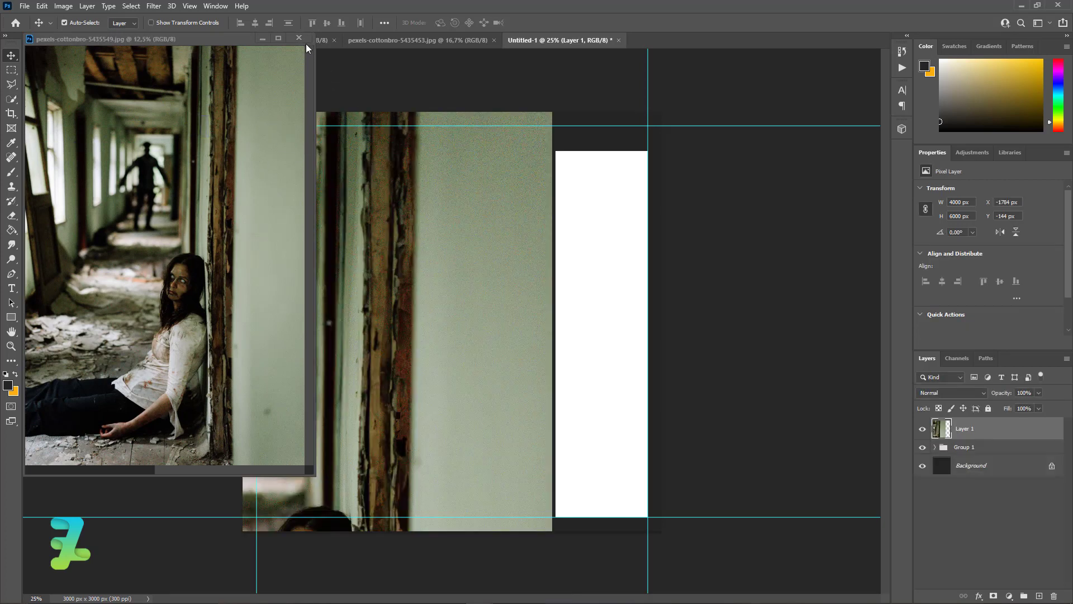
left_click(299, 38)
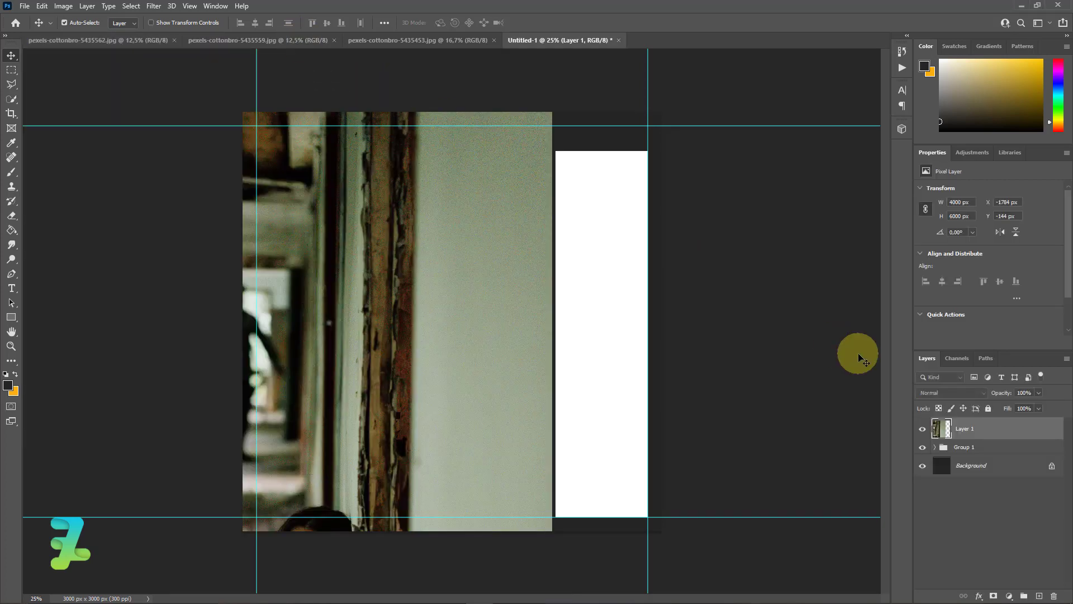
- Move Layer 1 directly above Rectangle 1 inside Group 1 and turn it into a clipping mask
left_click(933, 448)
left_click_drag(974, 520, 974, 523)
right_click(1028, 511)
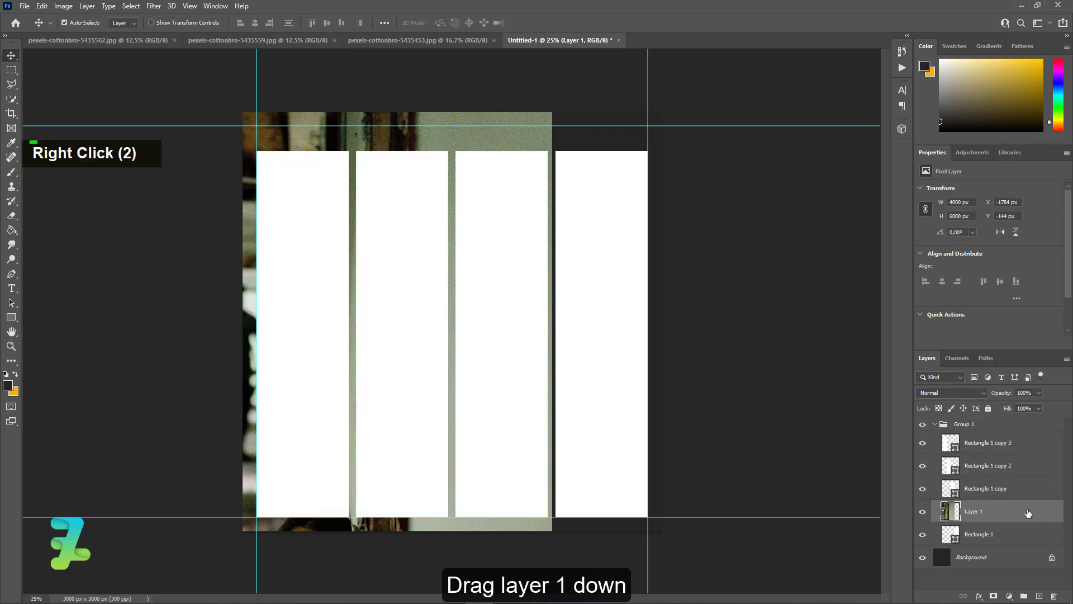
left_click(984, 252)
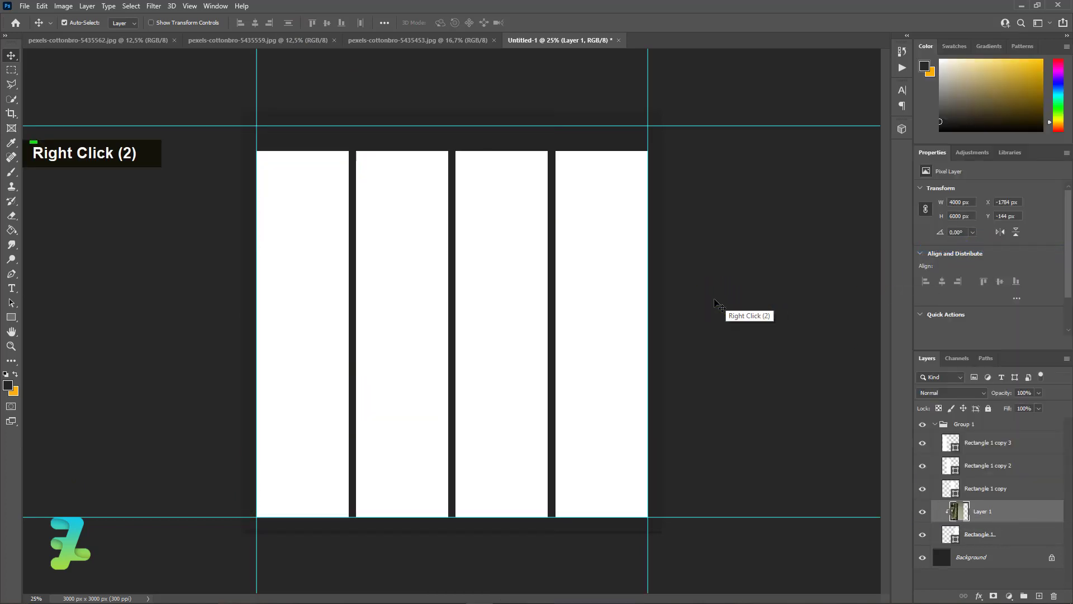
- Scale the clipped photo to 44.91% and position it so the seated woman and the distant figure show in the rightmost rectangle
key("ctrl+0")
key("ctrl+minus")
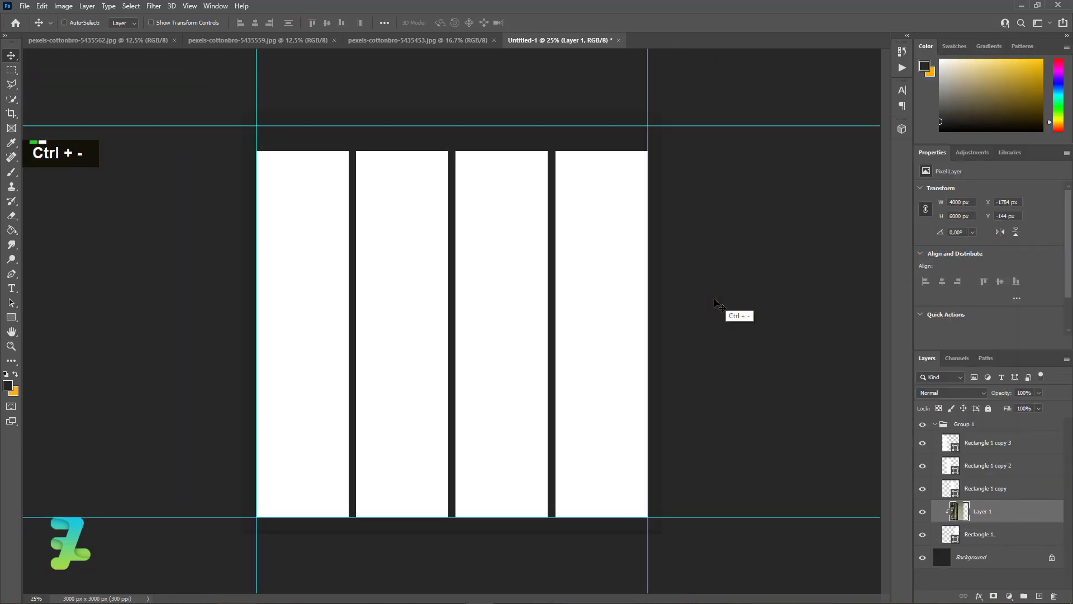
key("ctrl+t")
key("ctrl+minus")
left_click_drag(403, 383, 482, 283)
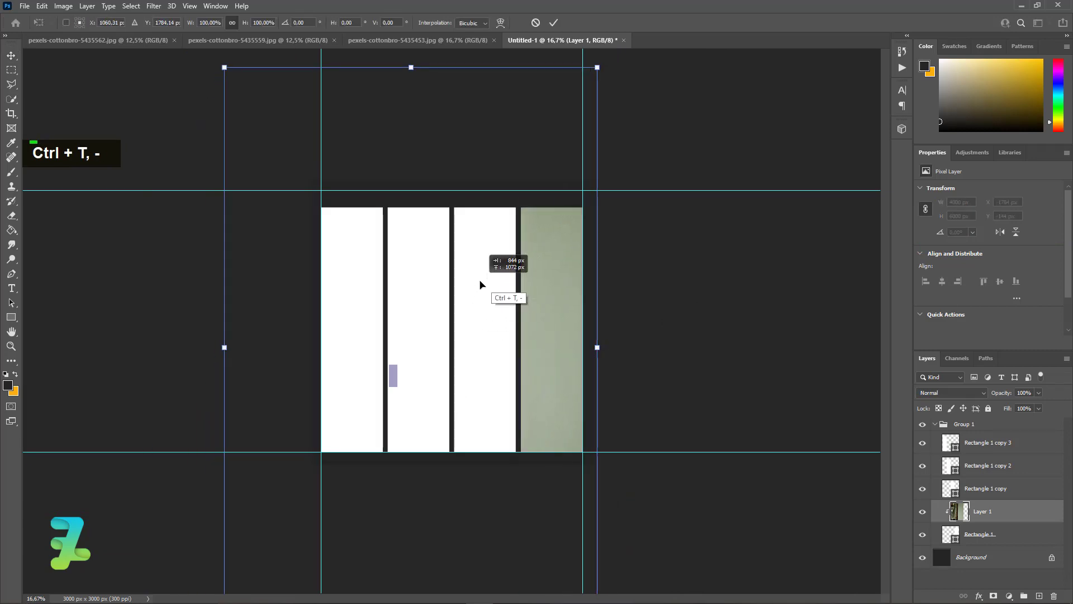
left_click_drag(232, 80, 504, 264)
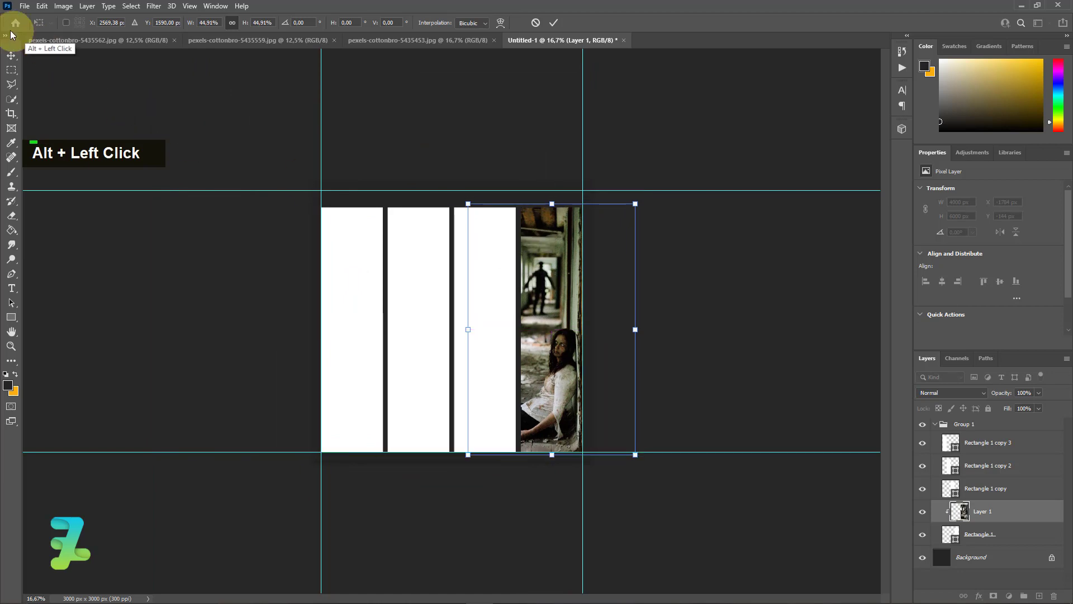
- Copy the photo pexels-cottonbro-5435453.jpg into the Untitled-1 document from a floating window, and close the photo file
right_click(378, 40)
left_click(410, 93)
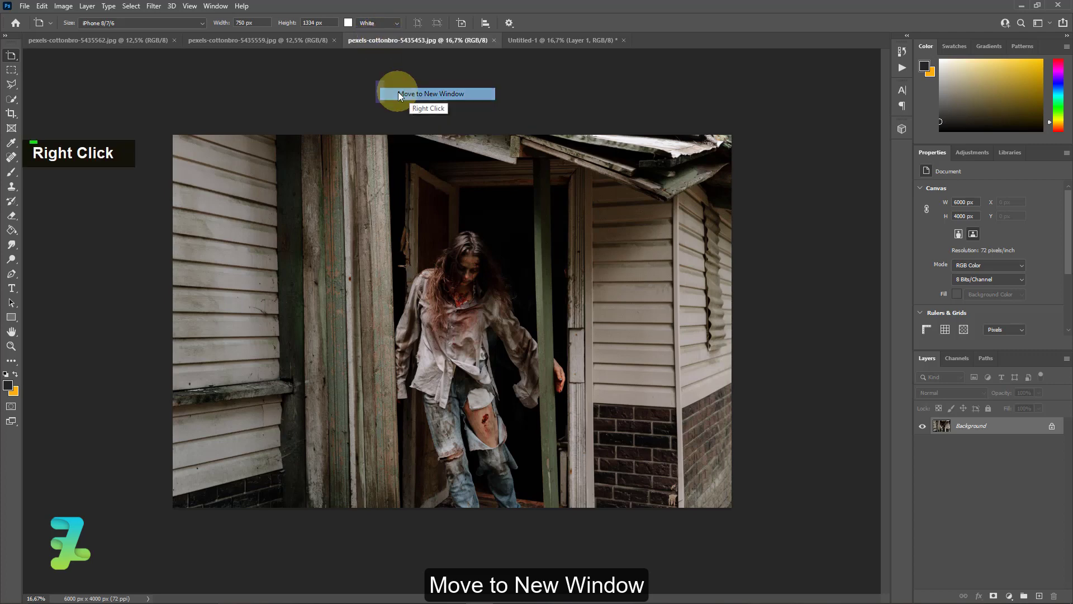
left_click_drag(323, 39, 232, 419)
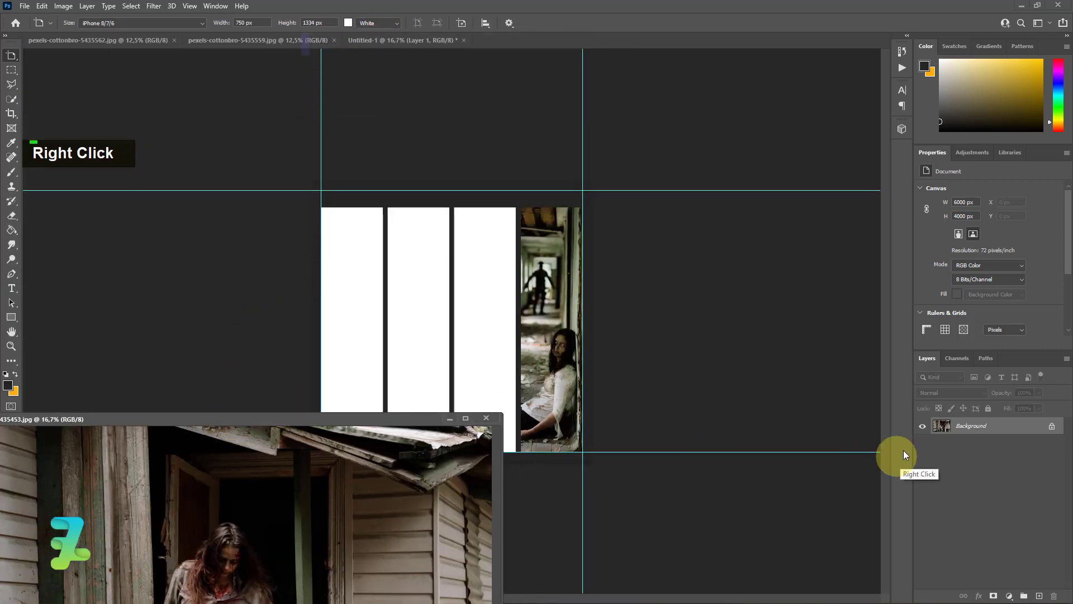
left_click_drag(950, 425, 481, 337)
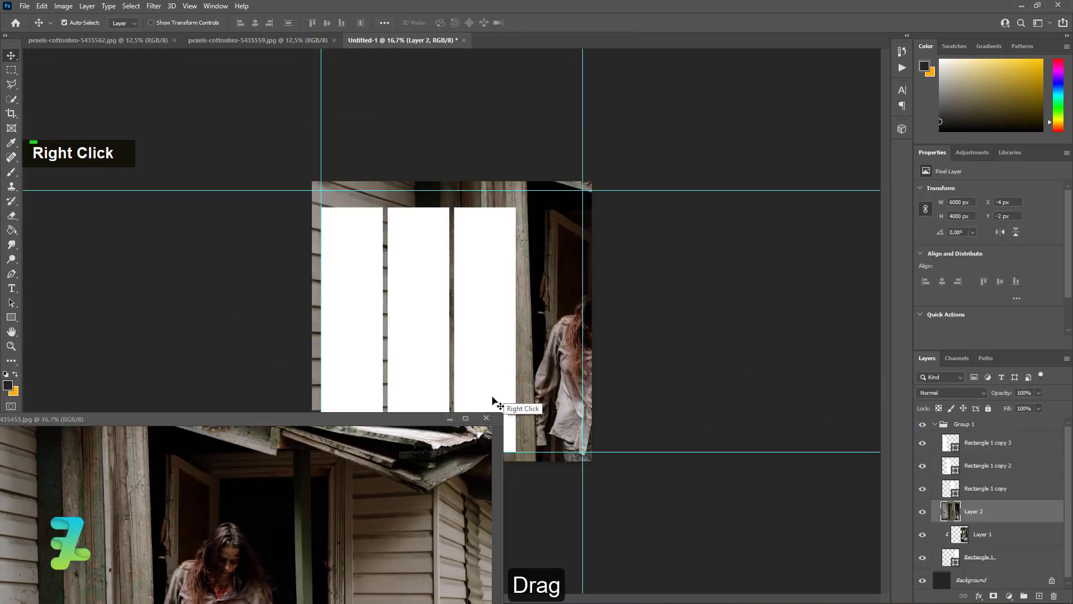
left_click(486, 418)
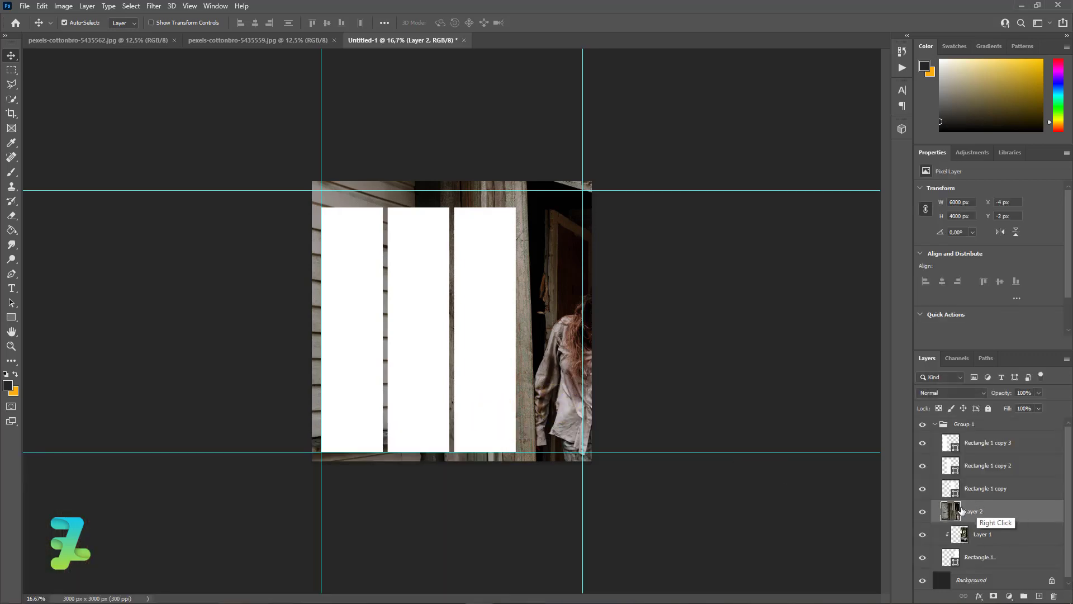
- Move Layer 2 directly above Rectangle 1 copy inside Group 1 and turn it into a clipping mask
left_click_drag(958, 511, 958, 486)
right_click(959, 488)
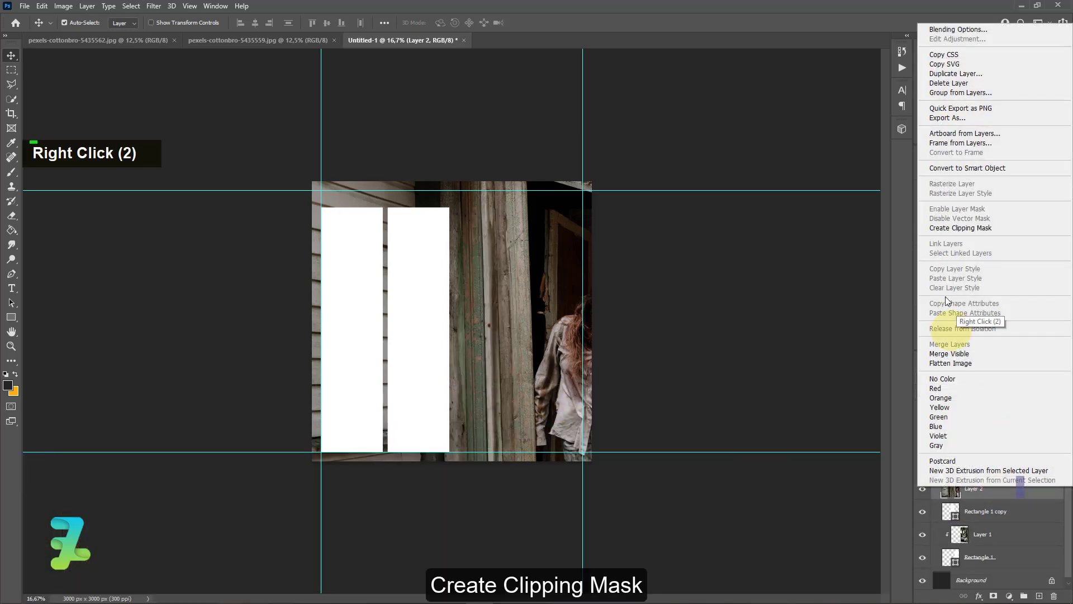
left_click(951, 232)
- Scale the clipped Layer 2 photo to 66.54% and position it so the bloodied woman shows in the third rectangle
key("ctrl+t")
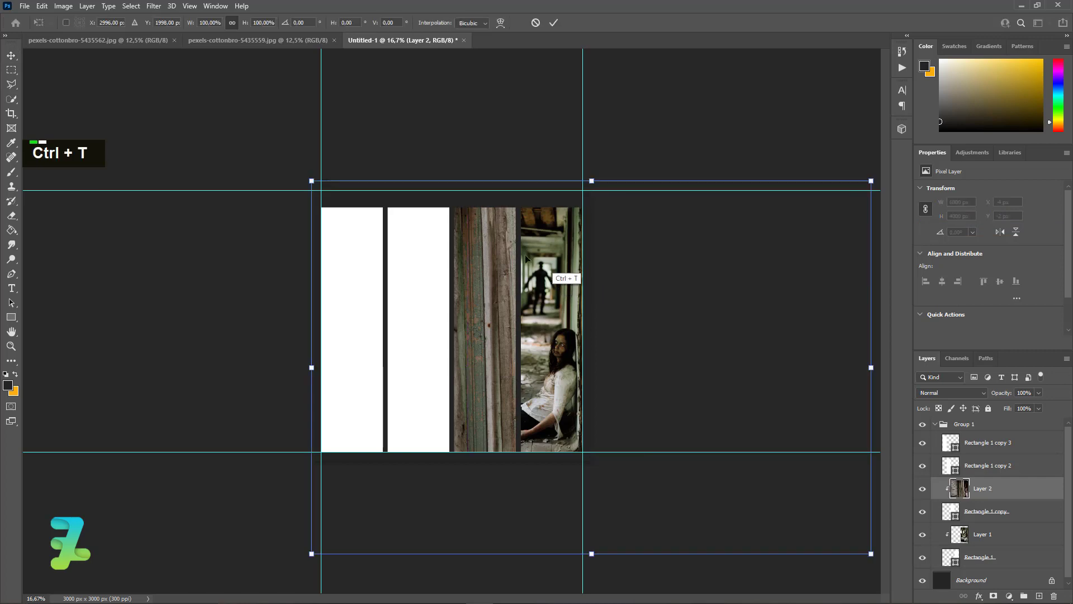
left_click_drag(316, 178, 441, 267)
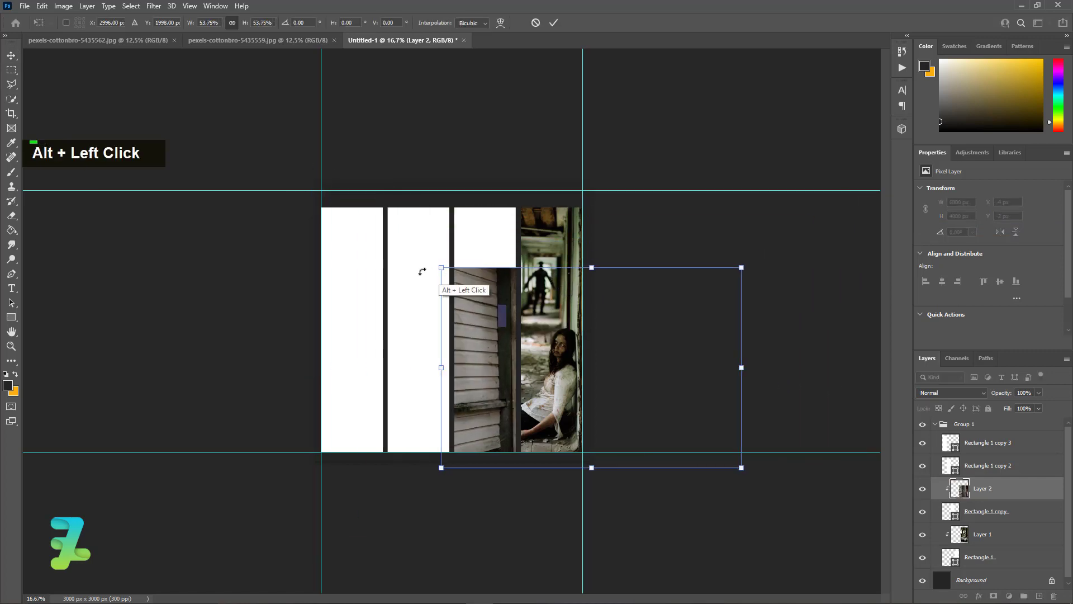
left_click_drag(506, 306, 385, 245)
left_click_drag(622, 407, 694, 450)
left_click_drag(523, 345, 495, 344)
left_click(9, 57)
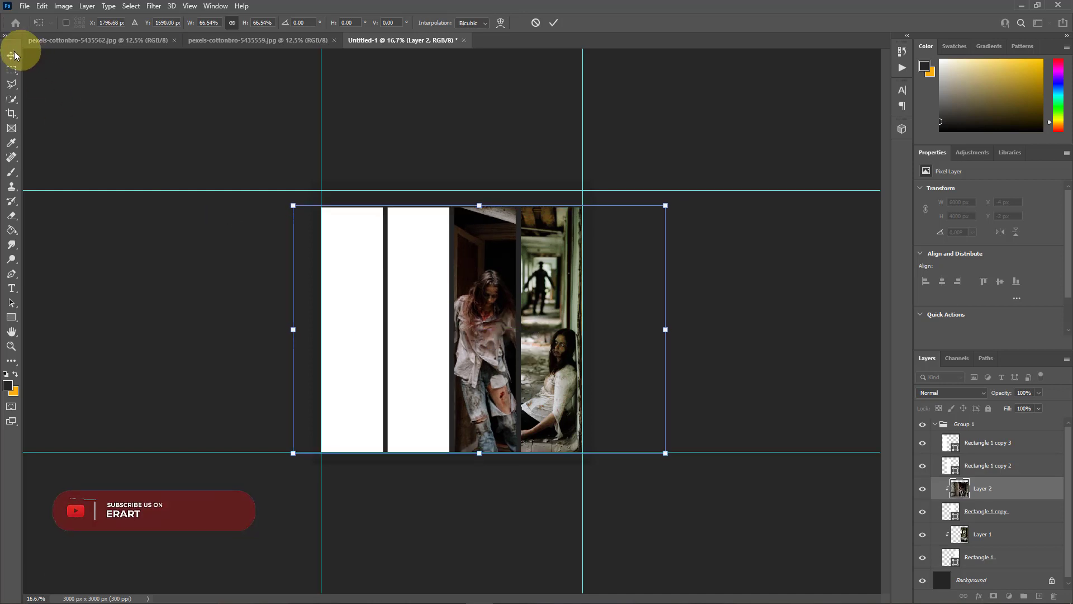
double_click(9, 57)
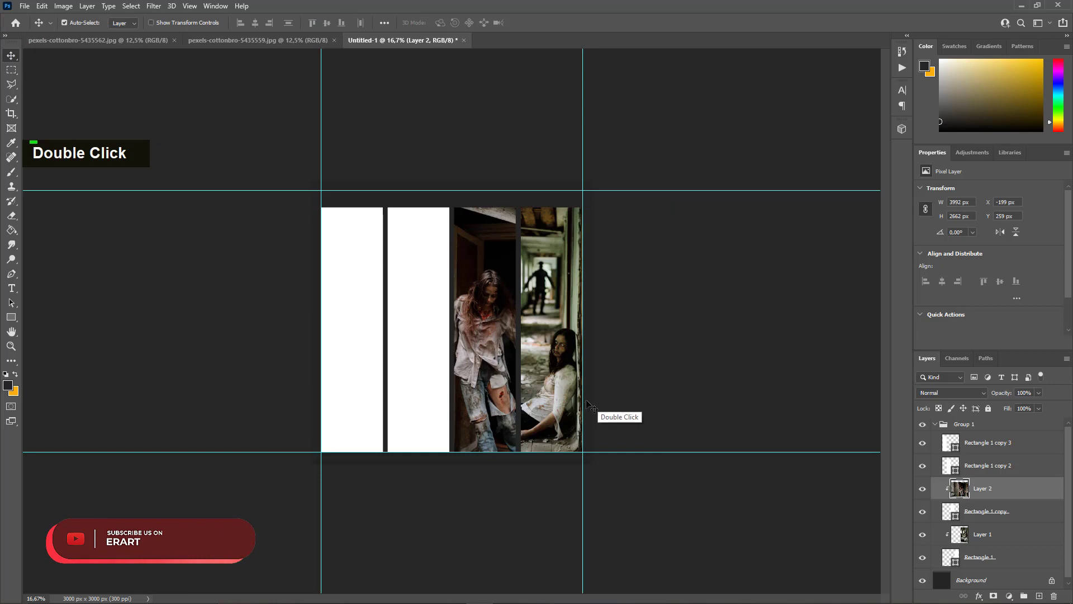
- Copy the photo pexels-cottonbro-5435559.jpg into the Untitled-1 document from a floating window, and close the photo file
left_click(240, 39)
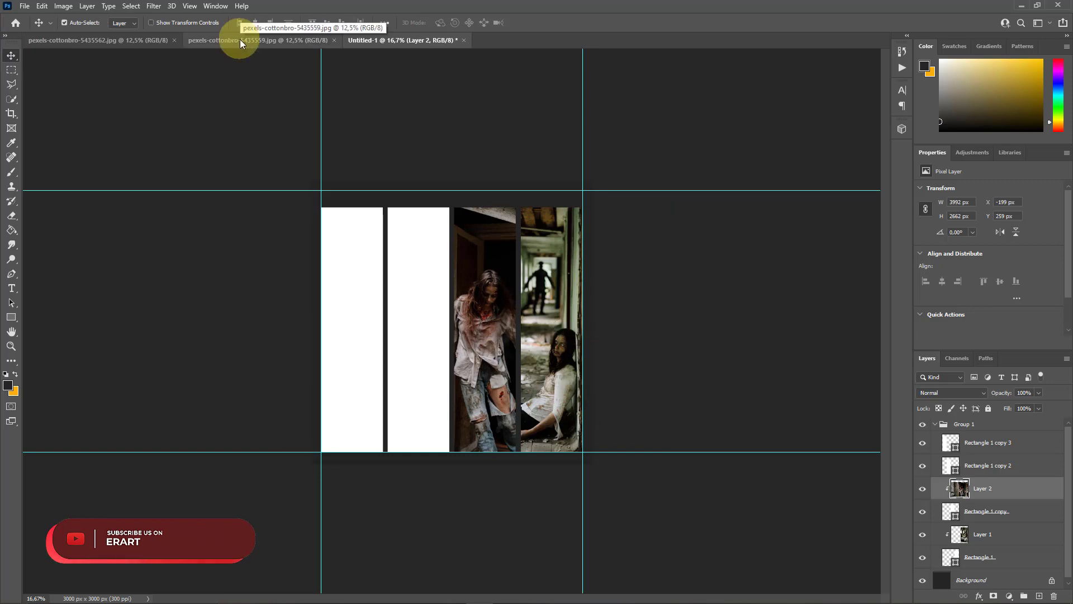
right_click(240, 40)
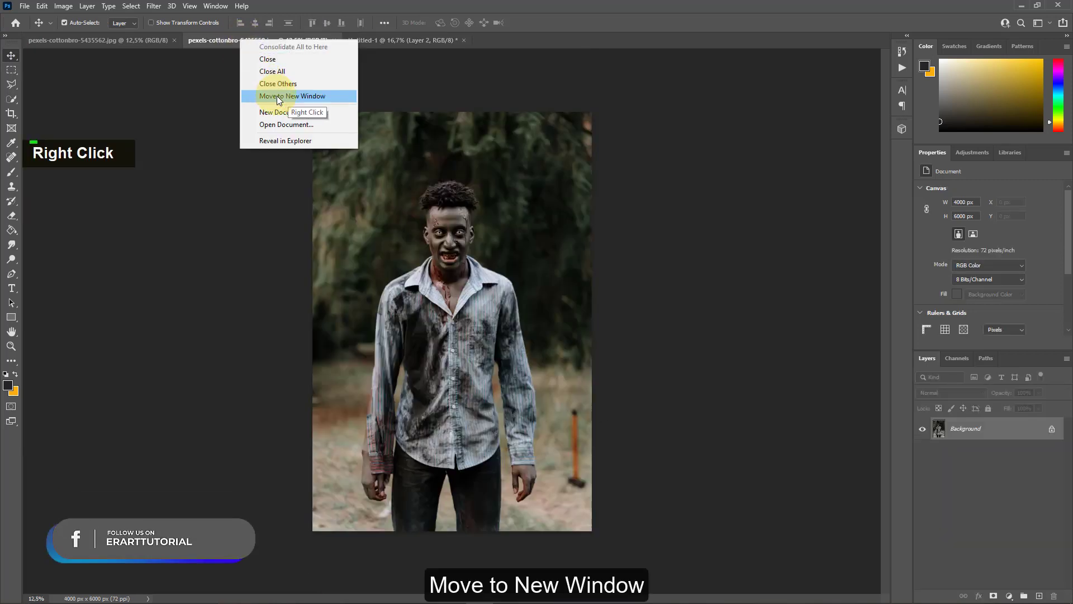
left_click(276, 96)
left_click_drag(939, 429, 416, 323)
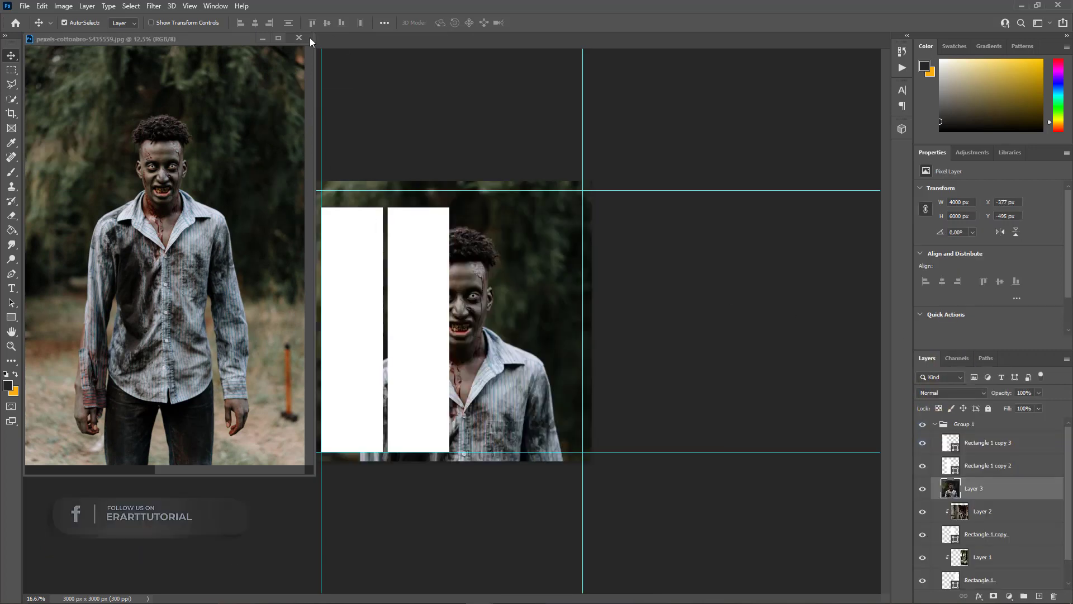
left_click(301, 37)
left_click(698, 296)
- Move Layer 3 directly above Rectangle 1 copy 2 and turn it into a clipping mask
left_click_drag(961, 493, 968, 465)
right_click(1020, 463)
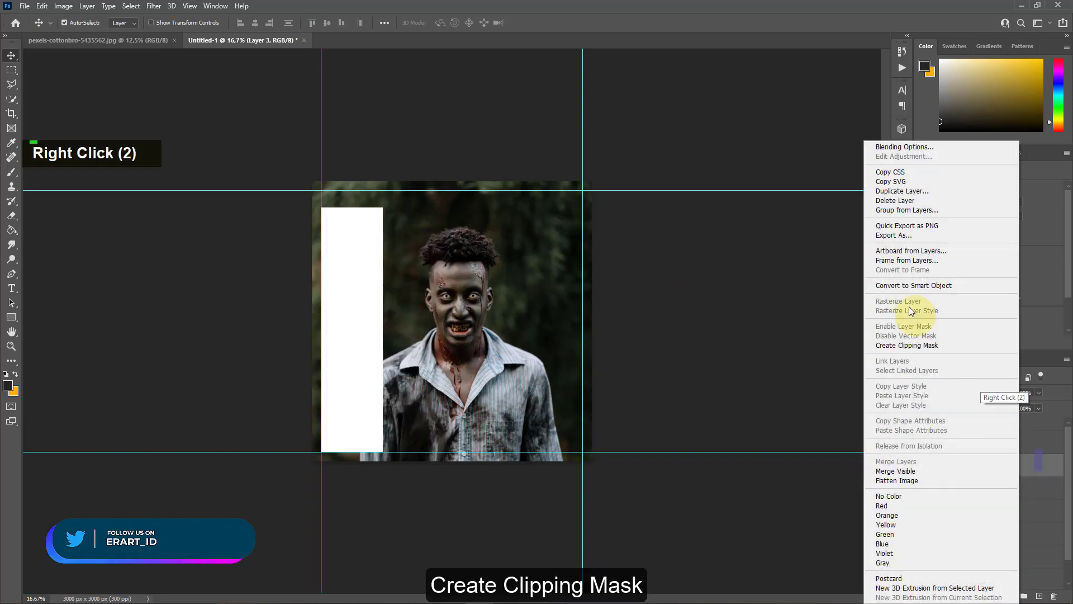
left_click(906, 345)
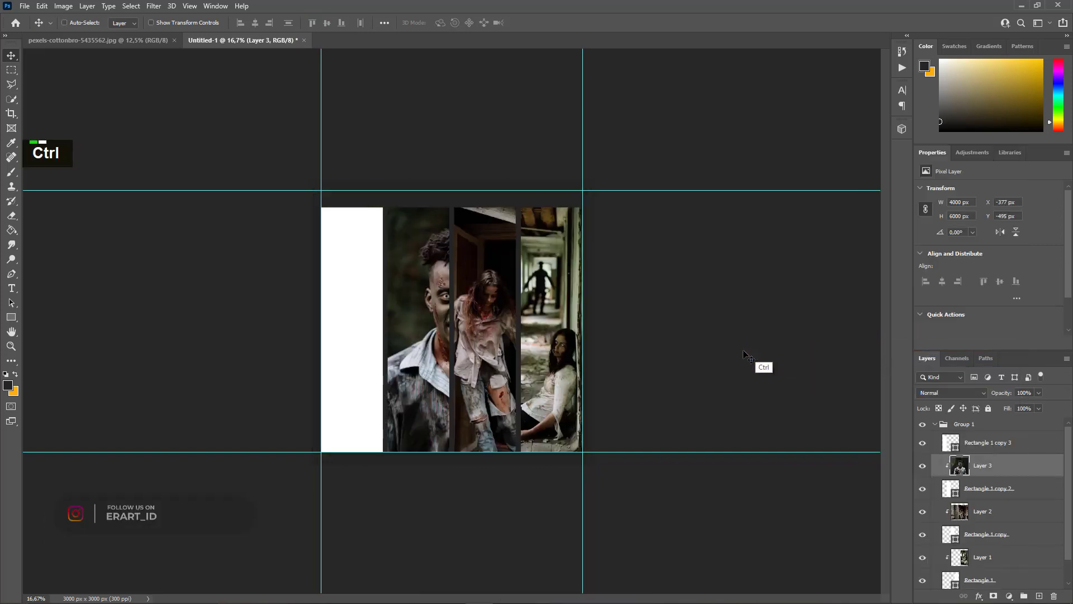
- Scale the clipped Layer 3 photo to 91.75% and position it so the man's face and shirt show in the second rectangle
key("ctrl+t")
left_click_drag(649, 133, 633, 144)
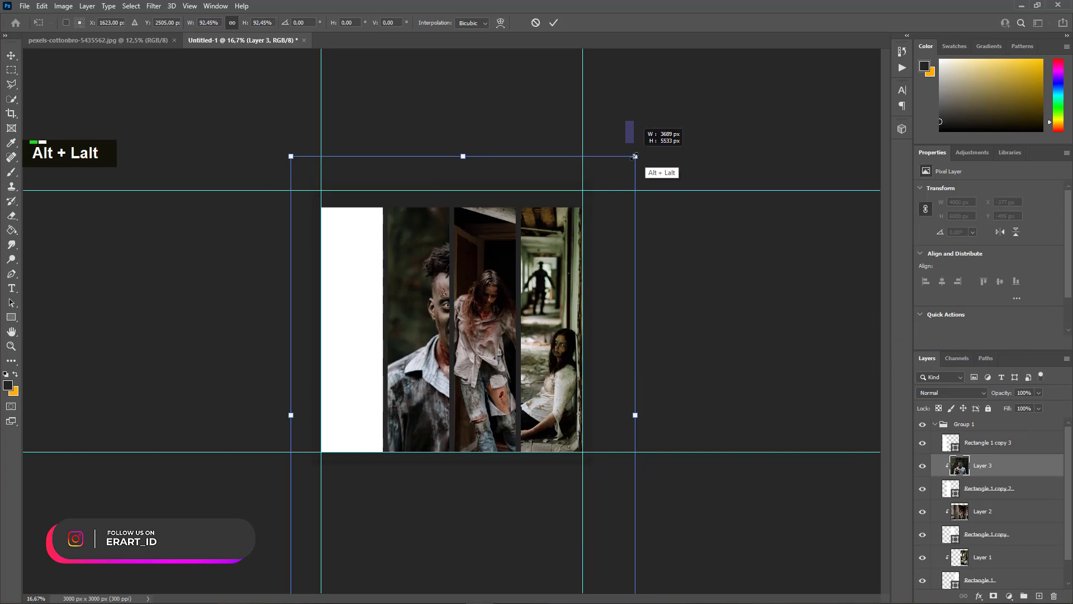
mouse_move(453, 330)
left_mouse_down()
mouse_move(457, 295)
mouse_move(441, 309)
mouse_move(381, 312)
mouse_move(444, 314)
left_mouse_up()
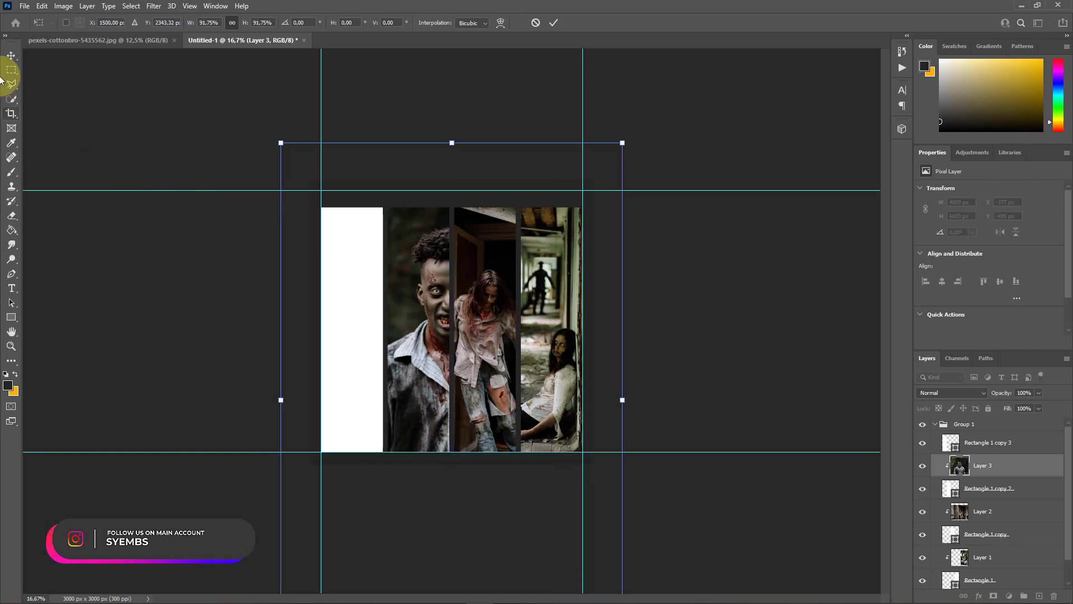
left_click(11, 55)
- Copy the photo pexels-cottonbro-5435562.jpg into the Untitled-1 document from a floating window, and close the photo file
left_click(112, 38)
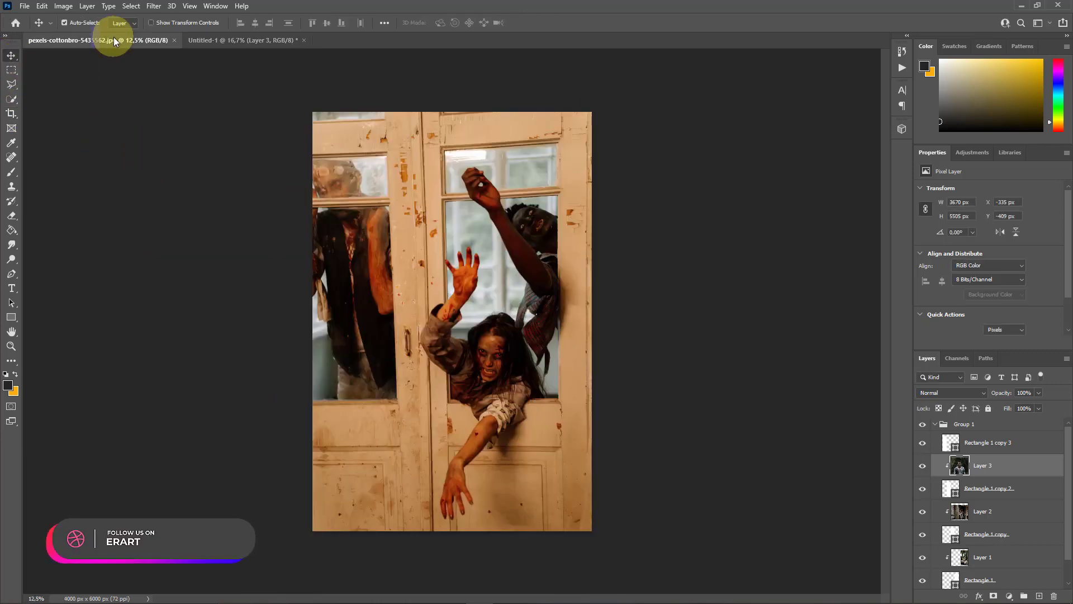
right_click(113, 38)
left_click(152, 94)
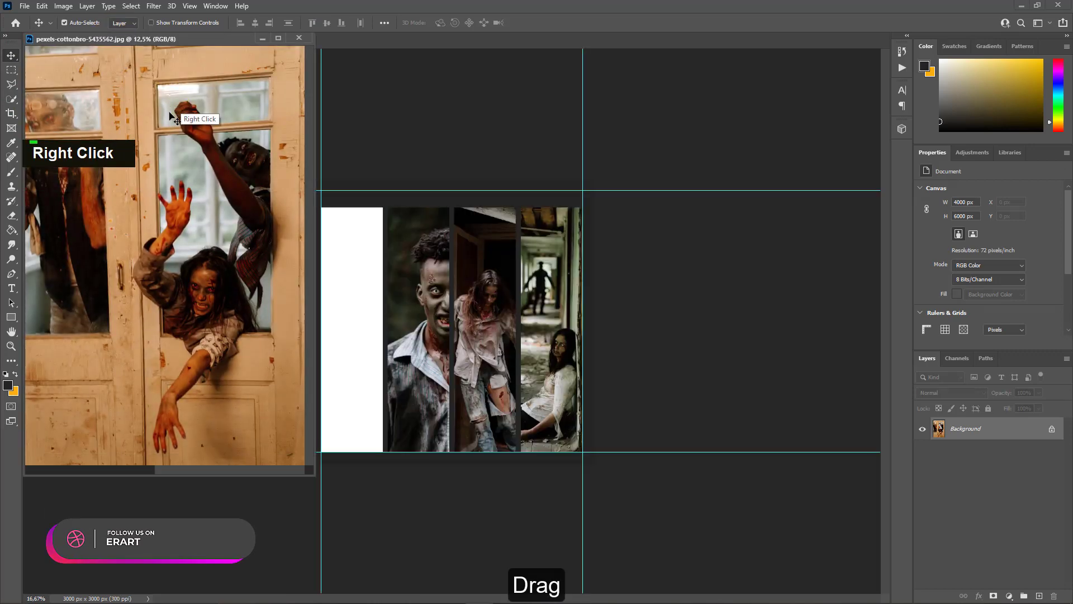
left_click_drag(945, 425, 347, 283)
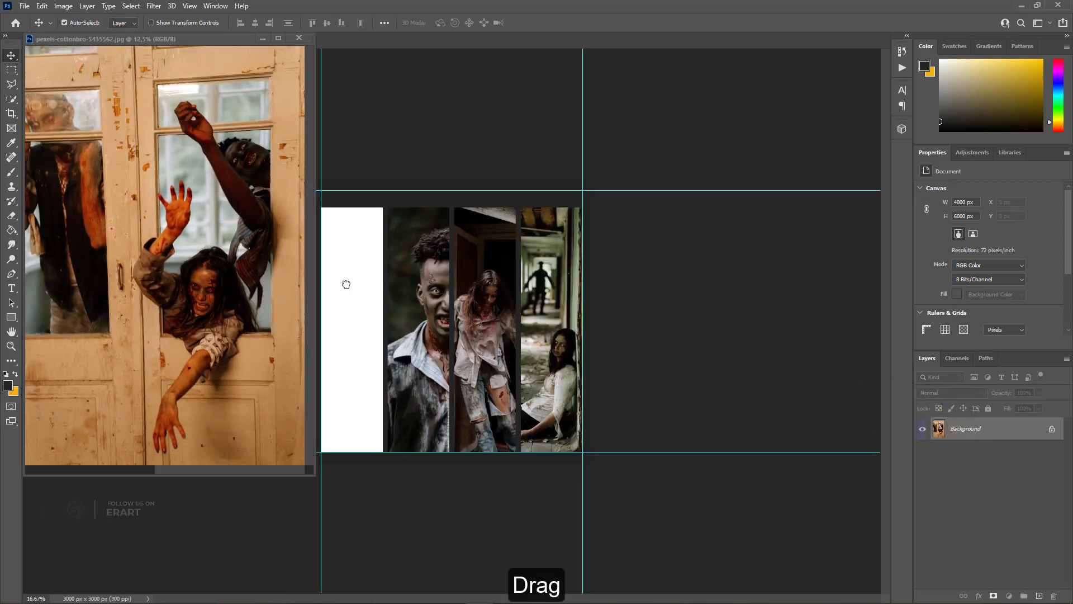
left_click(298, 38)
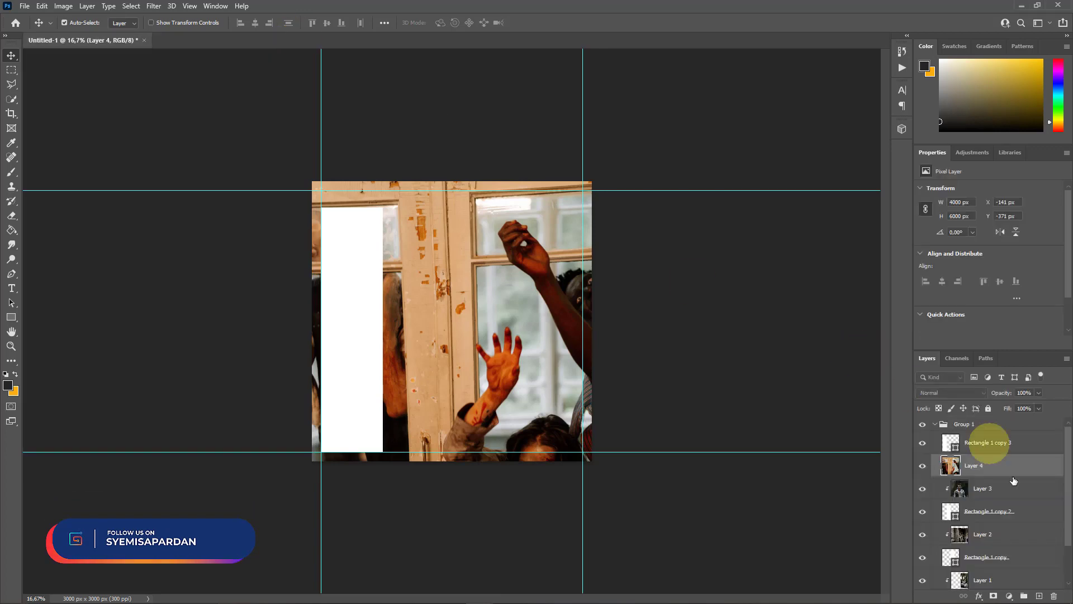
- Move Layer 4 directly above Rectangle 1 copy 3 and turn it into a clipping mask
left_click_drag(953, 469, 953, 435)
right_click(1025, 450)
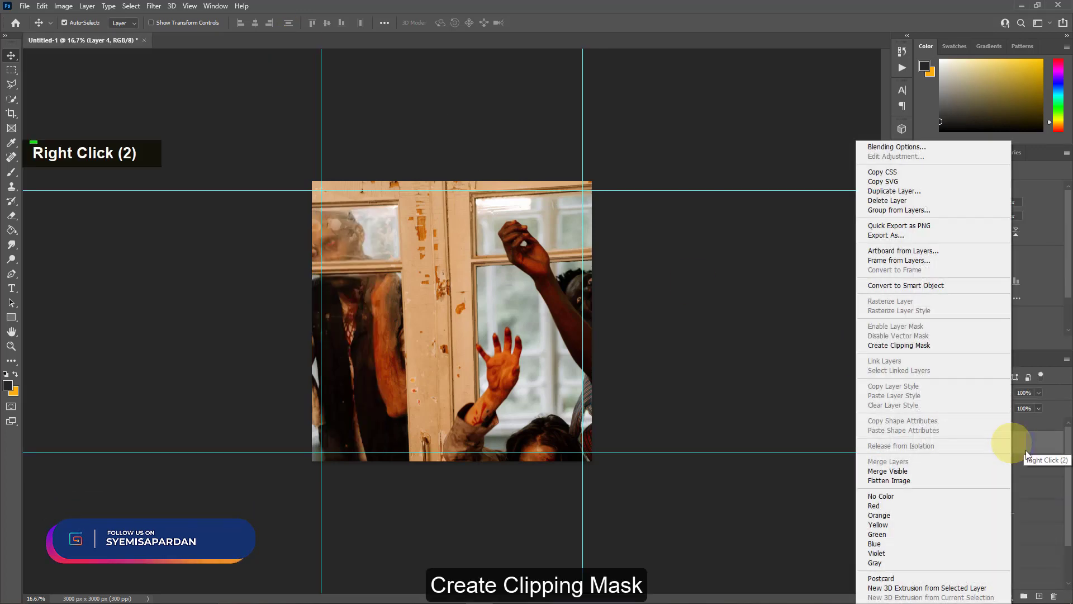
left_click(916, 347)
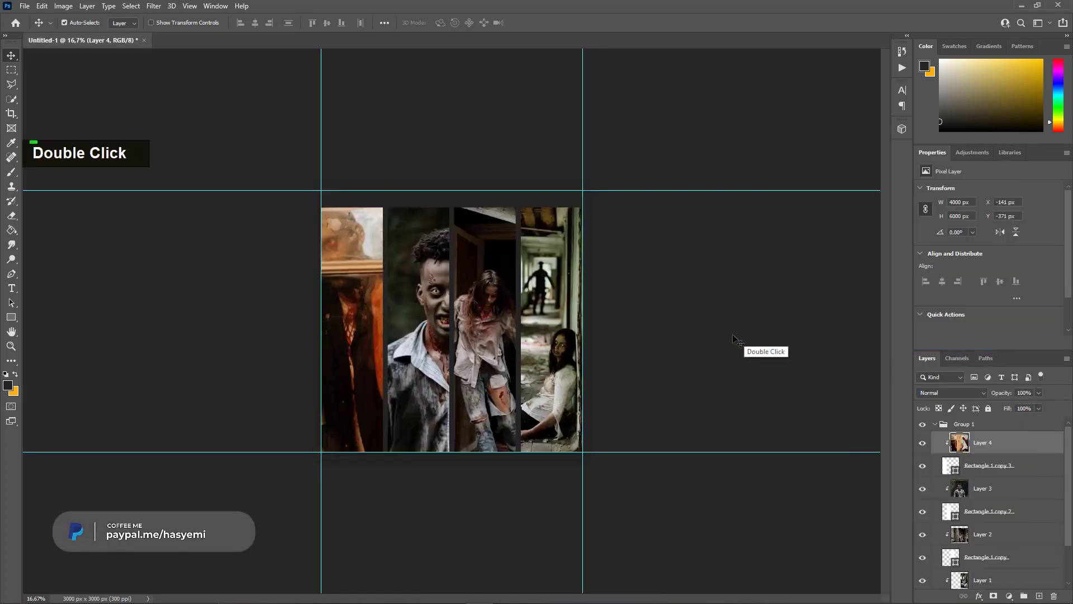
- Scale the clipped Layer 4 photo to 46.57% and position it so the reaching figures show in the leftmost rectangle
key("ctrl+t")
left_click_drag(671, 146, 576, 286)
left_click_drag(527, 343, 358, 244)
mouse_move(404, 181)
left_mouse_down()
mouse_move(391, 178)
mouse_move(399, 190)
left_mouse_up()
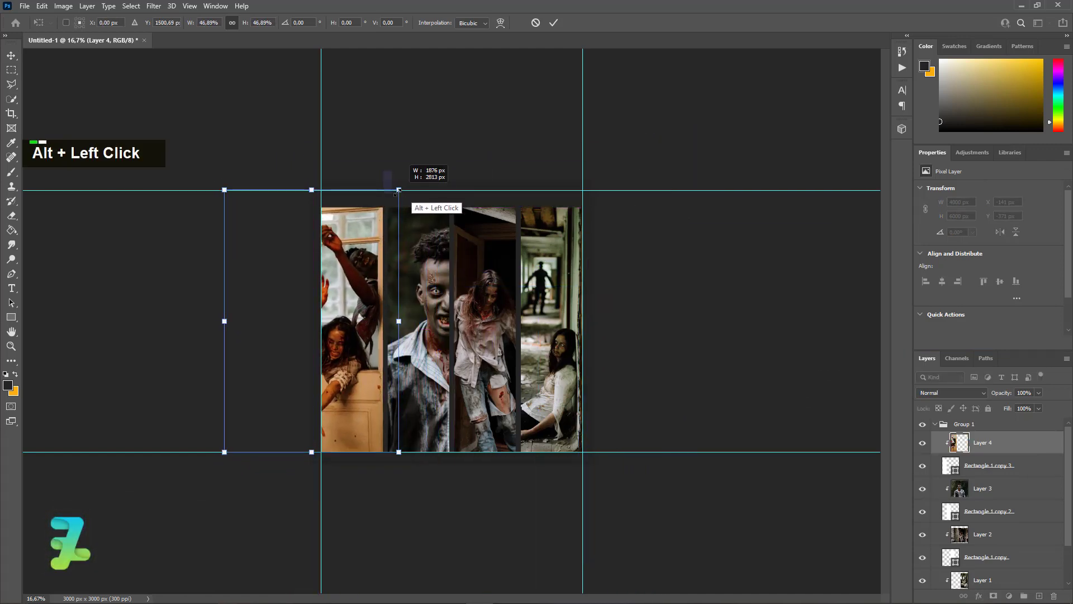
left_click_drag(332, 238, 342, 242)
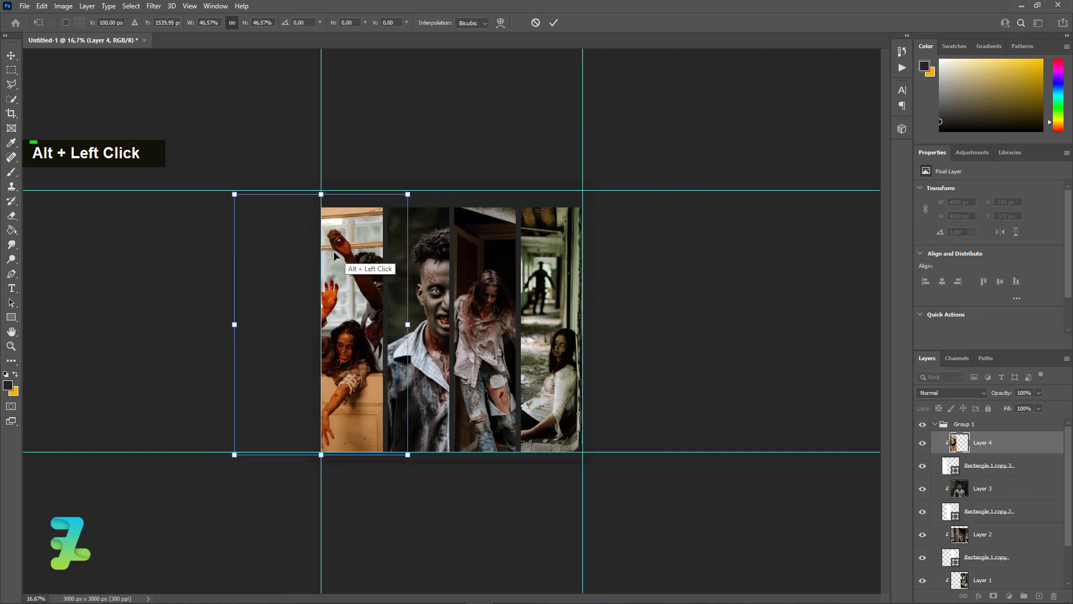
left_click(11, 54)
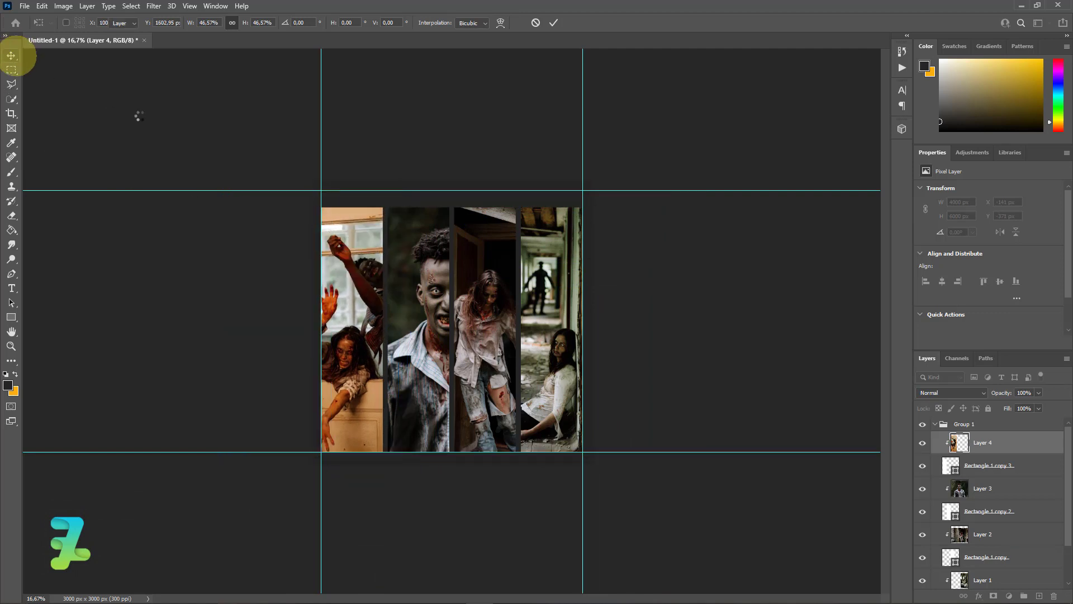
- Collapse Group 1, convert it to a smart object and duplicate it
left_click(935, 426)
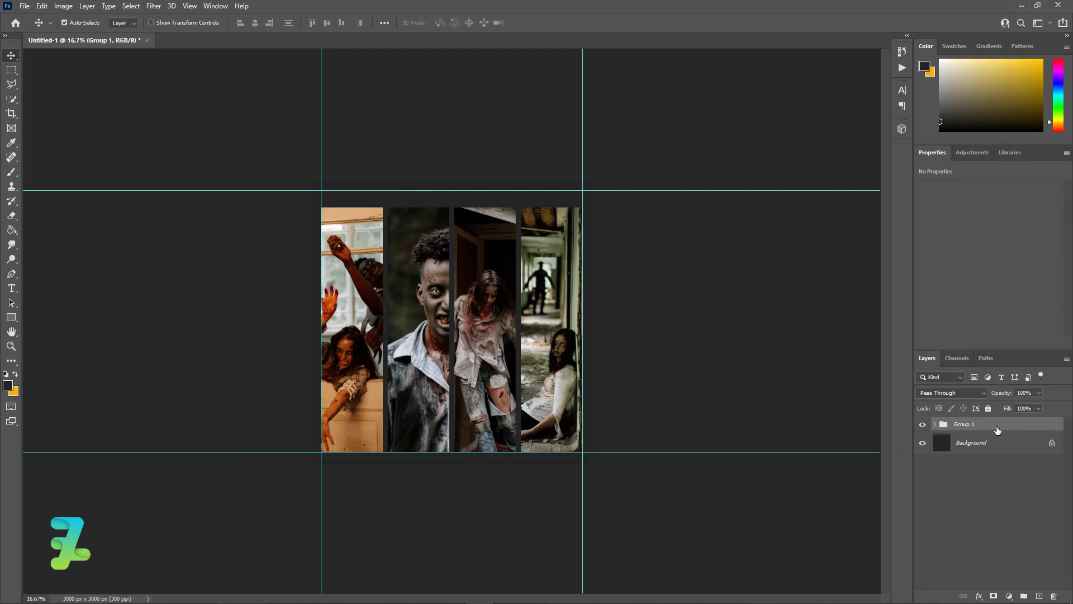
right_click(998, 430)
left_click(951, 294)
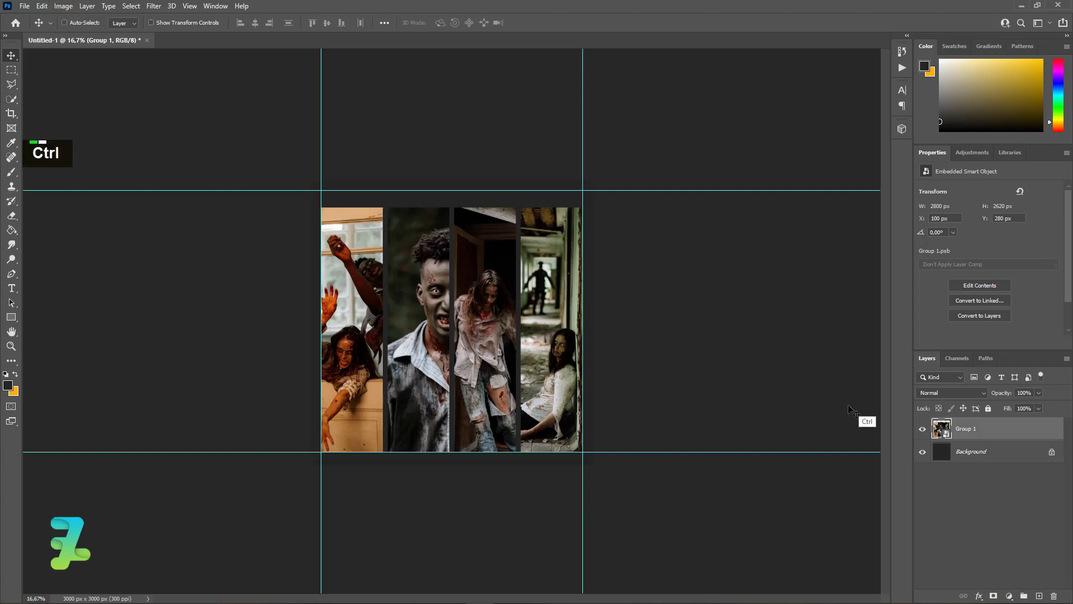
key("ctrl+j")
- Hide the guides and apply a Threshold adjustment at level 35 to the Group 1 copy smart object
key("ctrl+h")
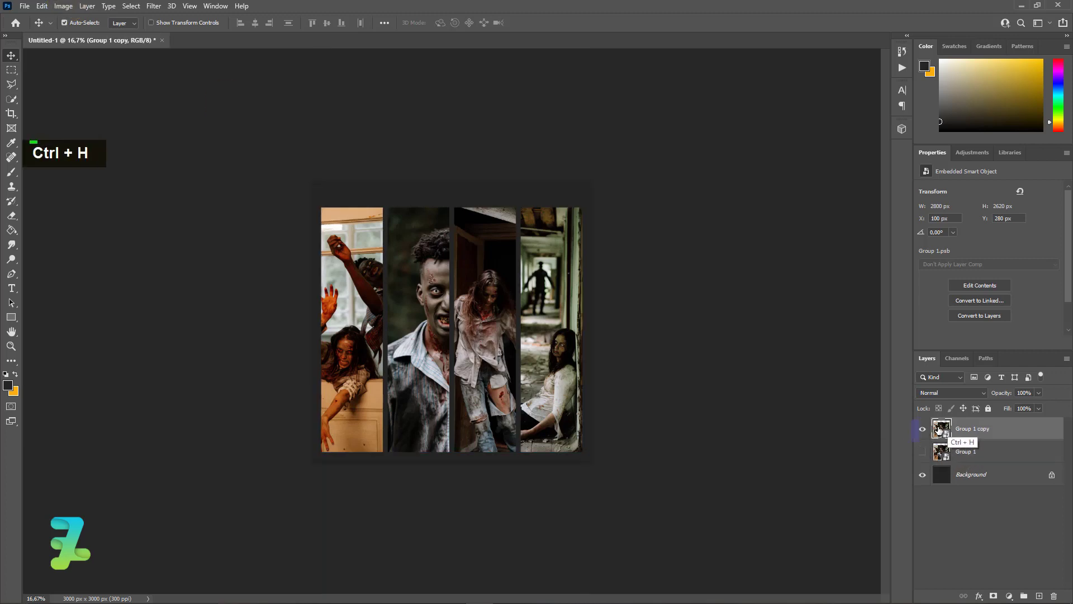
left_click(61, 7)
mouse_move(82, 36)
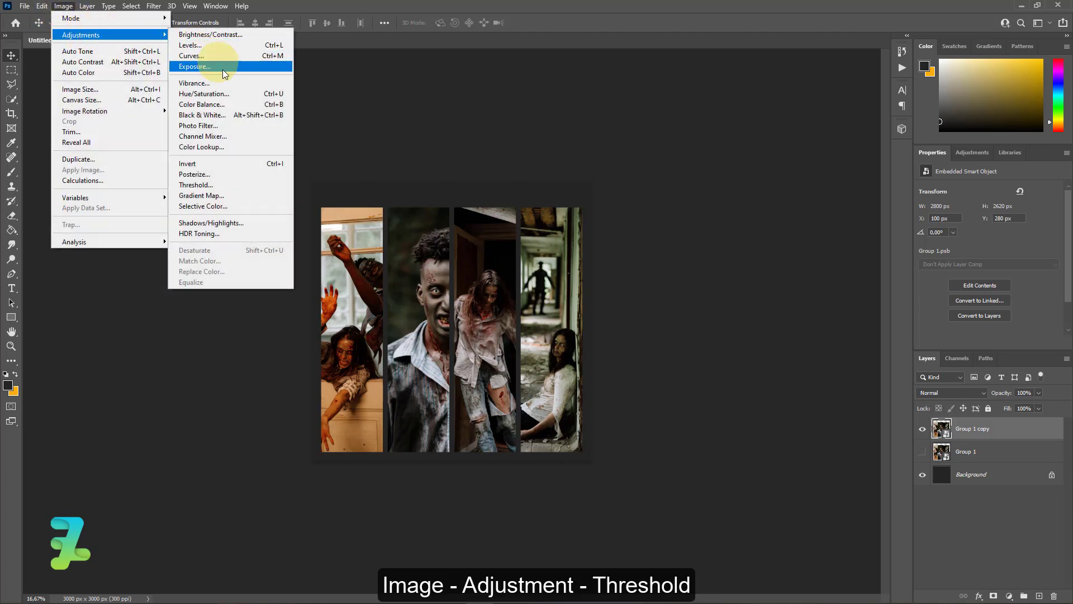
left_click(231, 184)
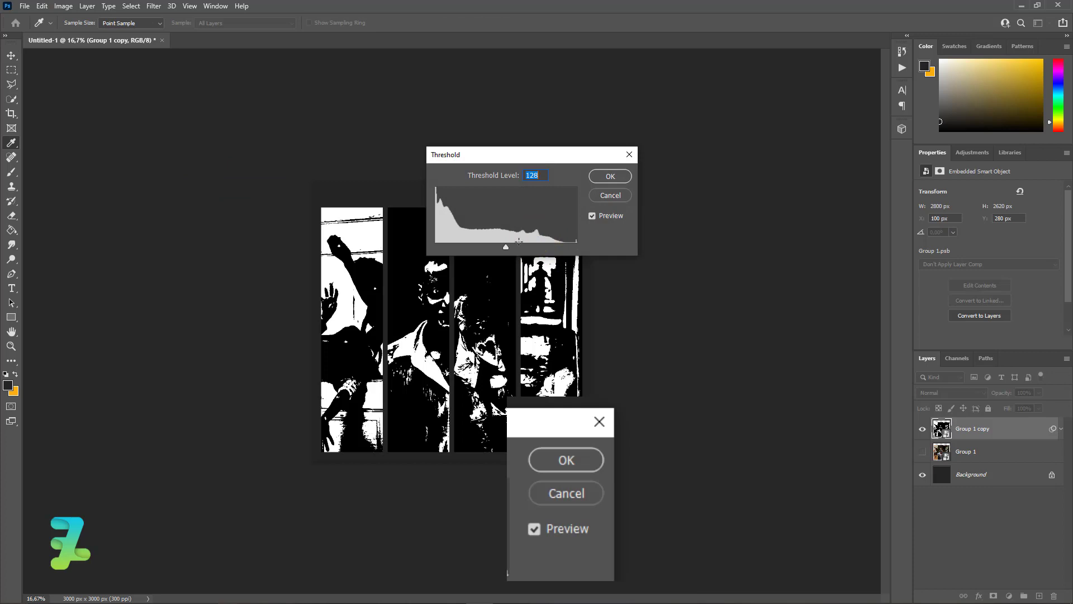
left_click_drag(508, 247, 481, 252)
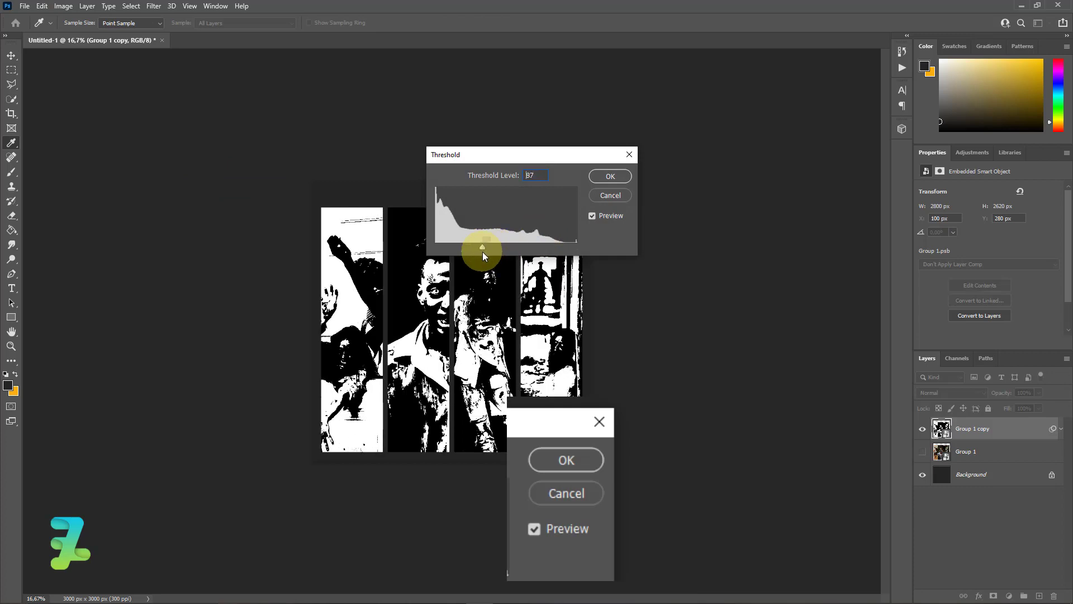
left_click_drag(545, 156, 694, 149)
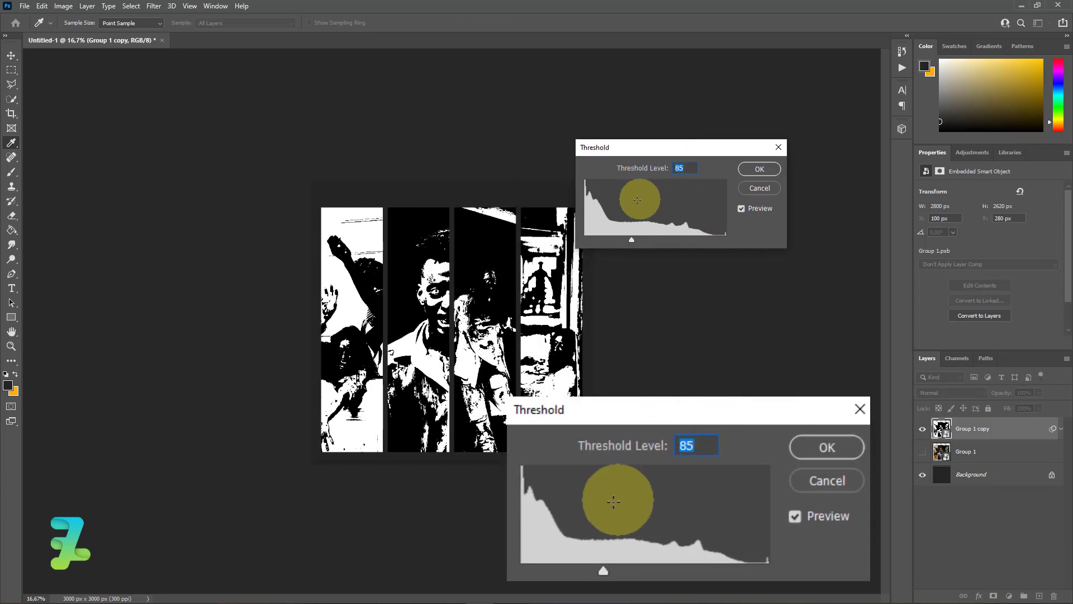
left_click_drag(629, 239, 604, 242)
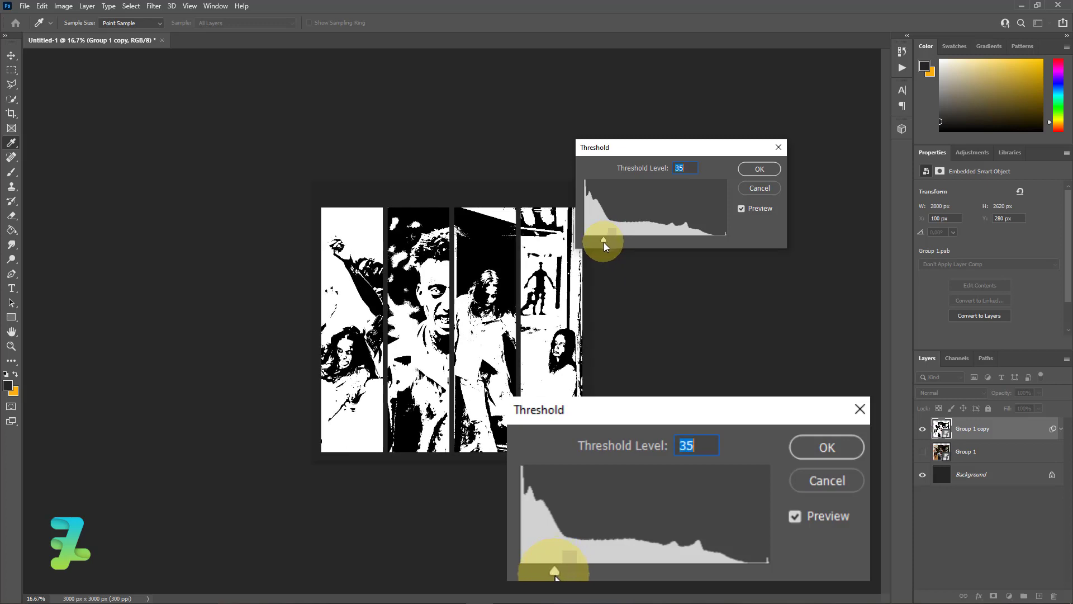
left_click(769, 175)
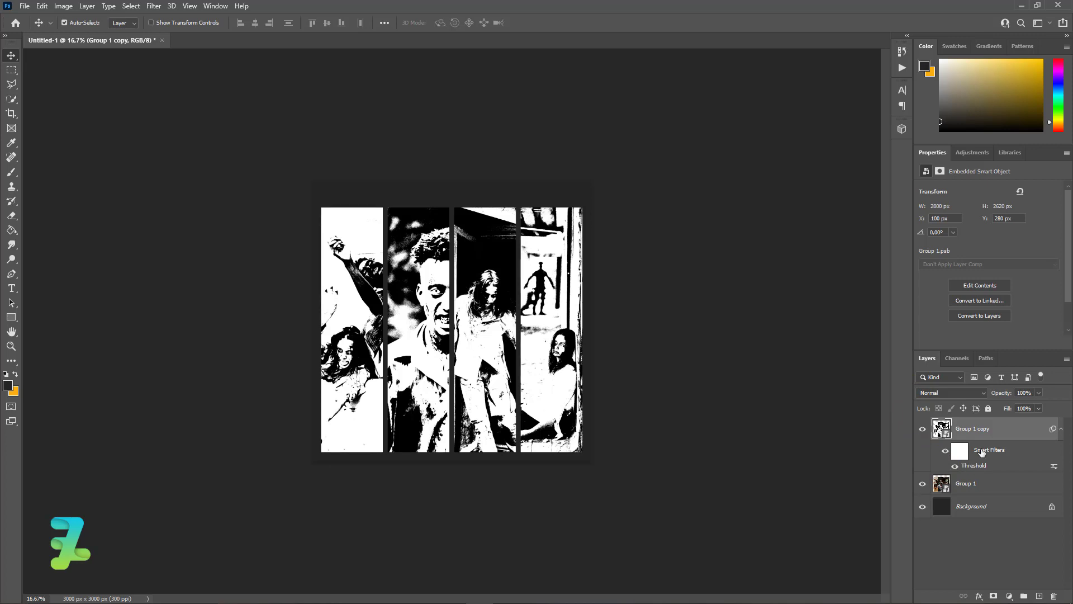
- Set the Group 1 copy layer's blend mode to Difference and its opacity to 90%
left_click(970, 393)
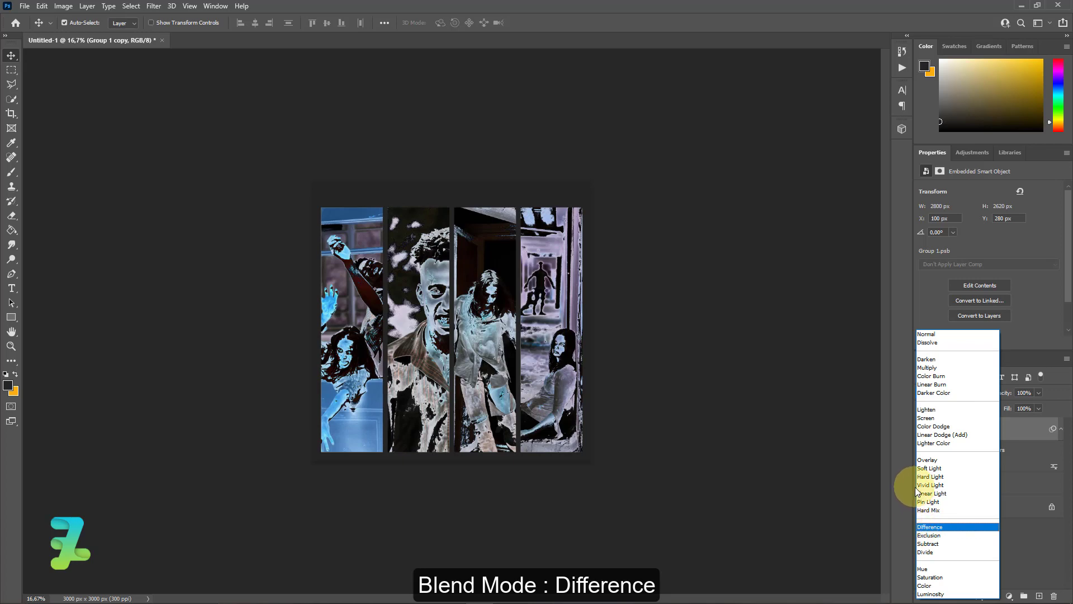
left_click(940, 528)
left_click(1038, 393)
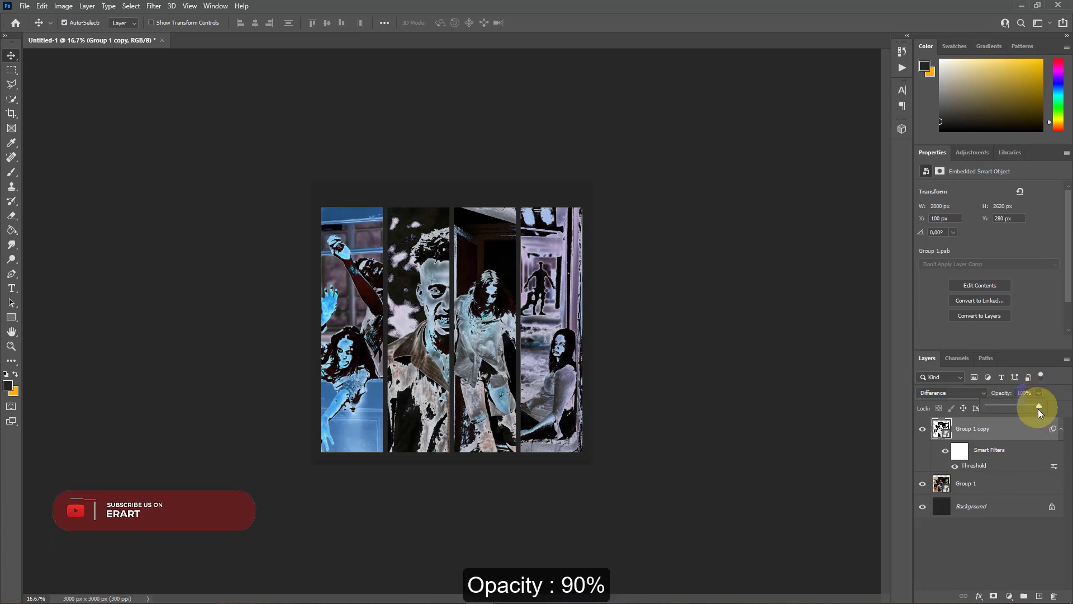
mouse_move(1038, 408)
left_mouse_down()
mouse_move(1021, 406)
mouse_move(1030, 407)
left_mouse_up()
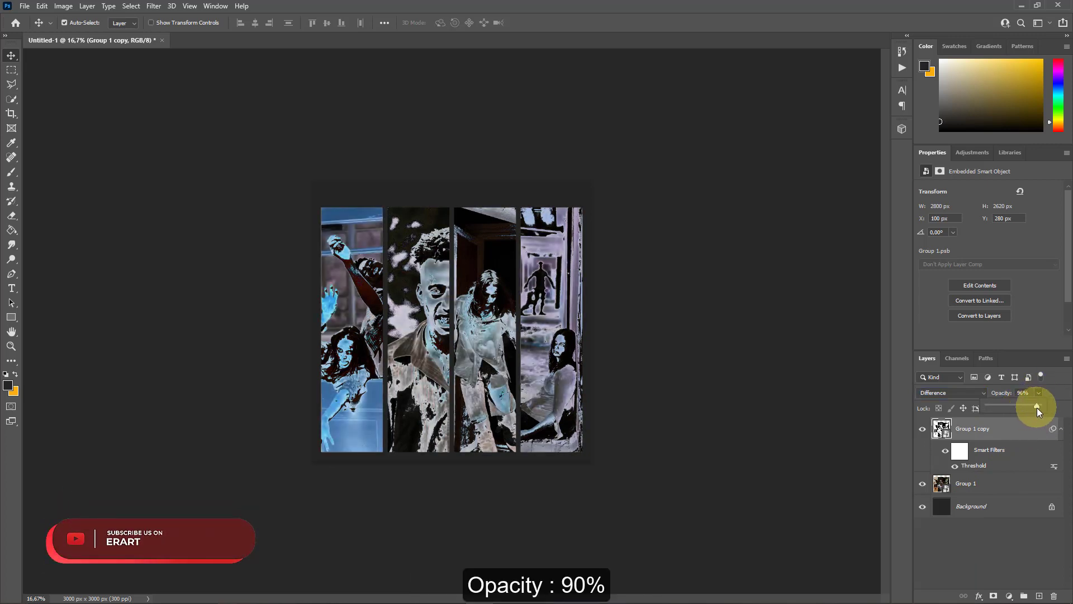
left_click_drag(1037, 408, 1033, 408)
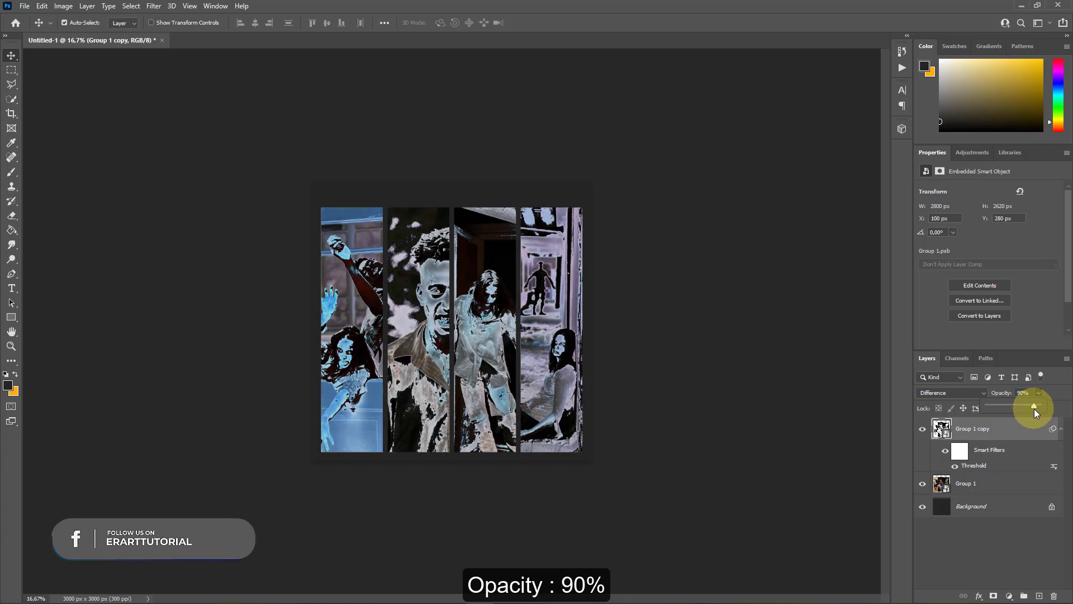
- Duplicate the Group 1 layer and move the duplicate above Group 1 copy to the top of the layer stack
left_click(984, 487)
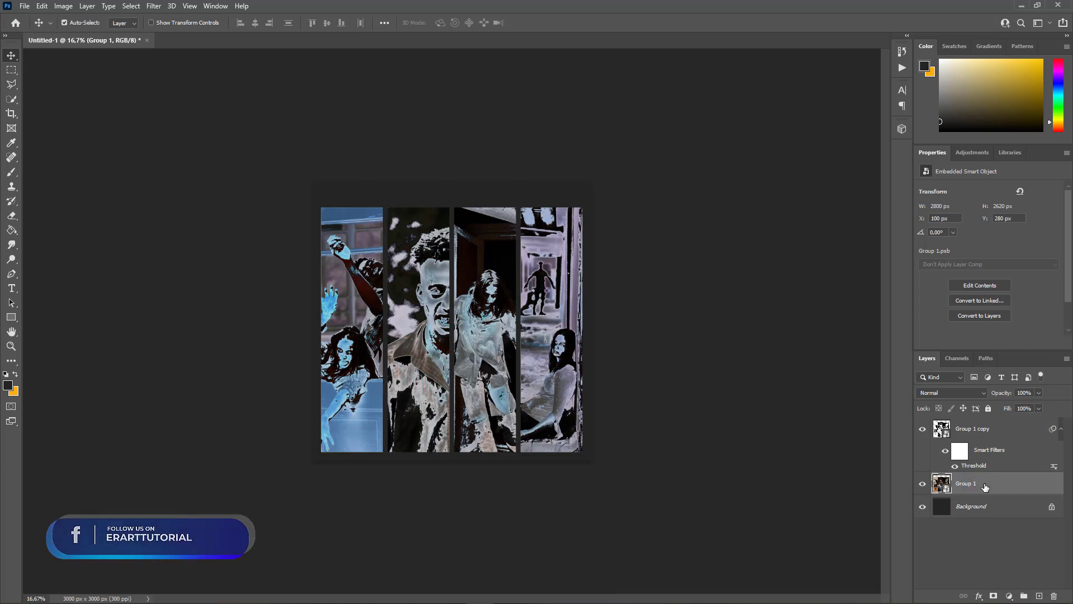
key("ctrl+j")
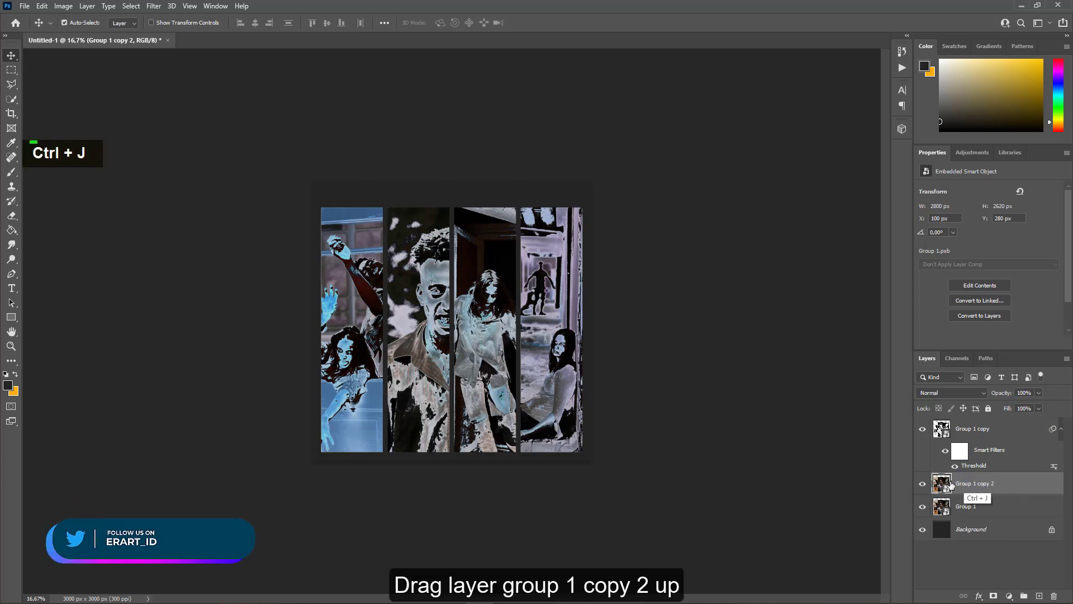
left_click_drag(944, 485, 963, 431)
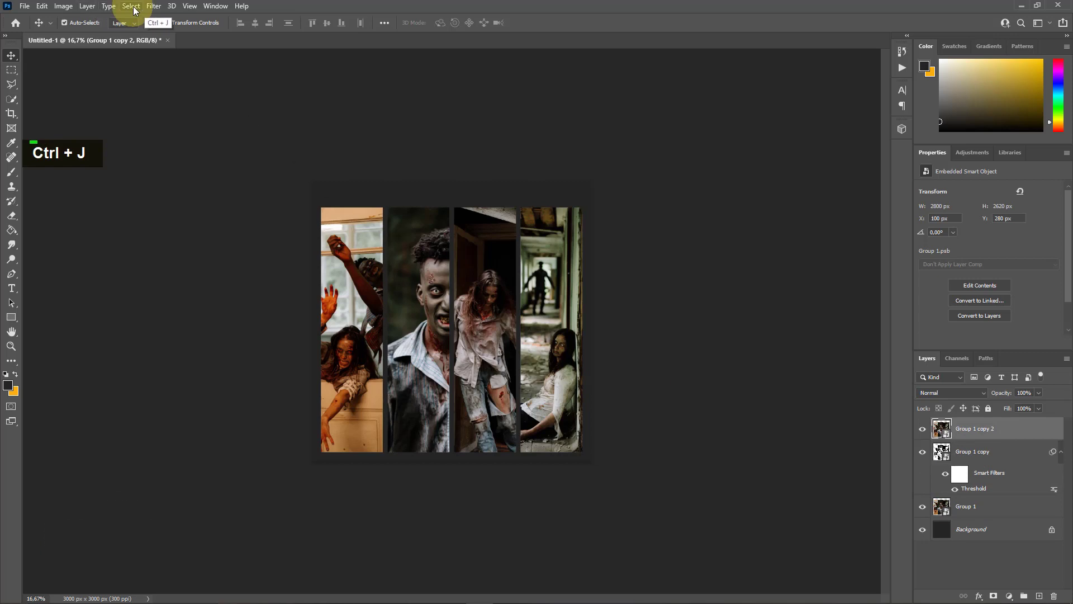
- Set the Group 1 copy 2 layer's blend mode to Hue and its opacity to 72%
left_click(963, 391)
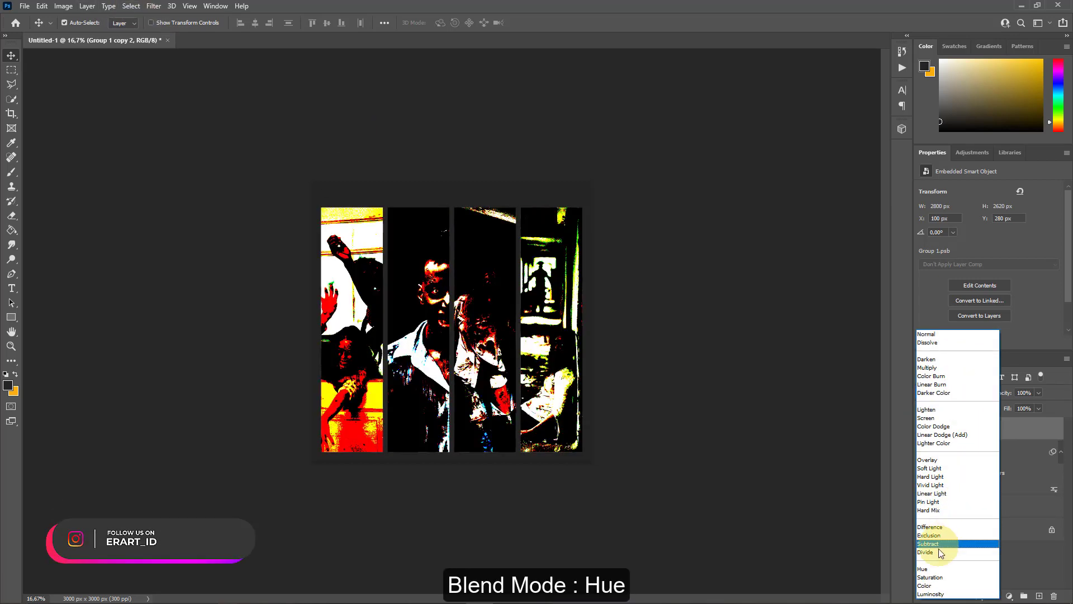
left_click(930, 568)
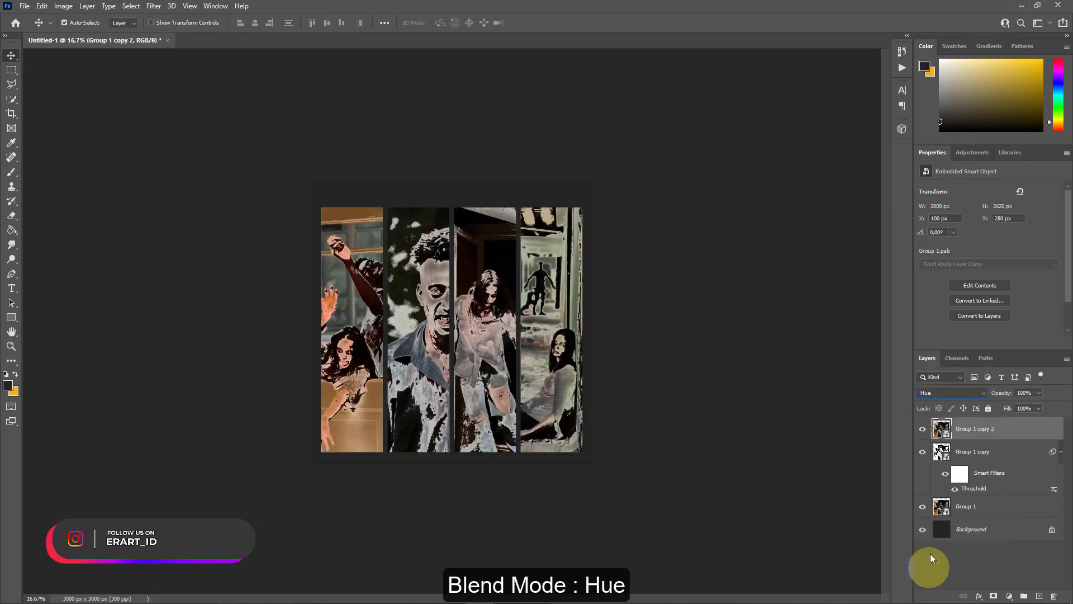
left_click(1037, 393)
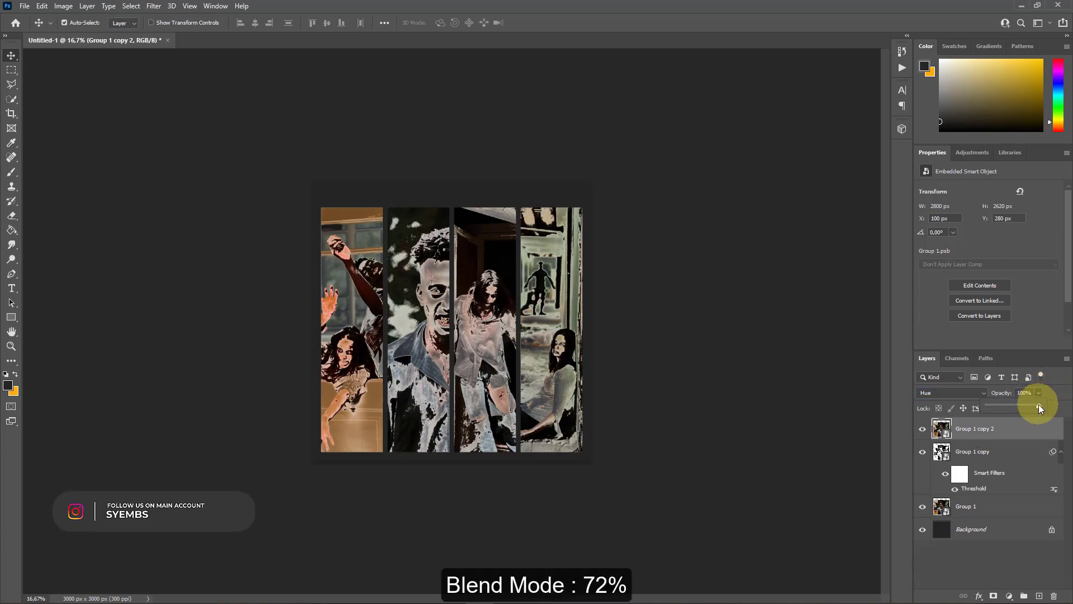
left_click_drag(1038, 404, 1019, 405)
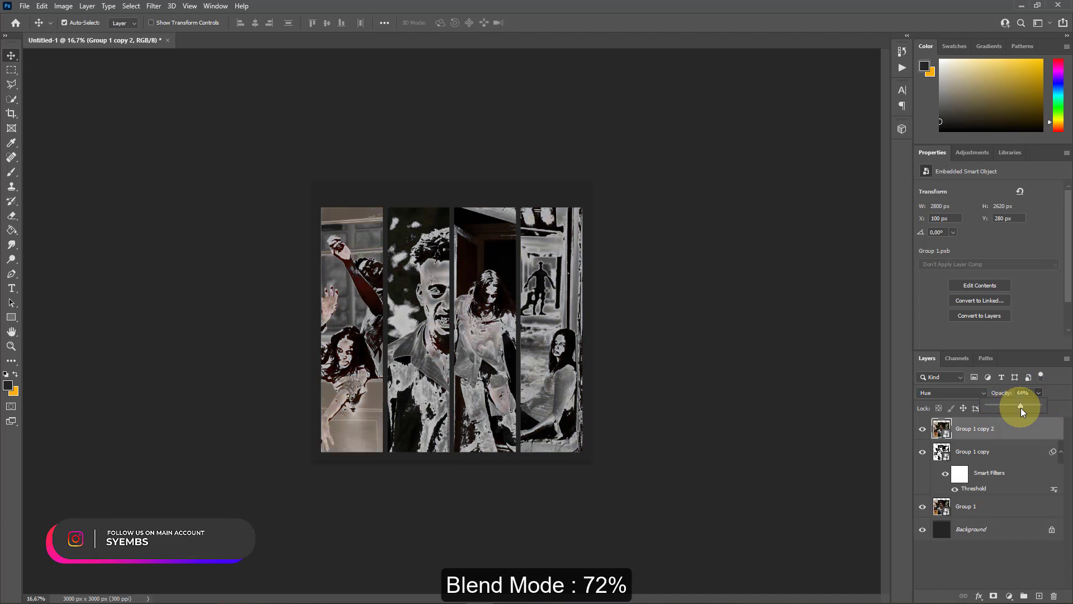
left_click_drag(1020, 408, 1025, 409)
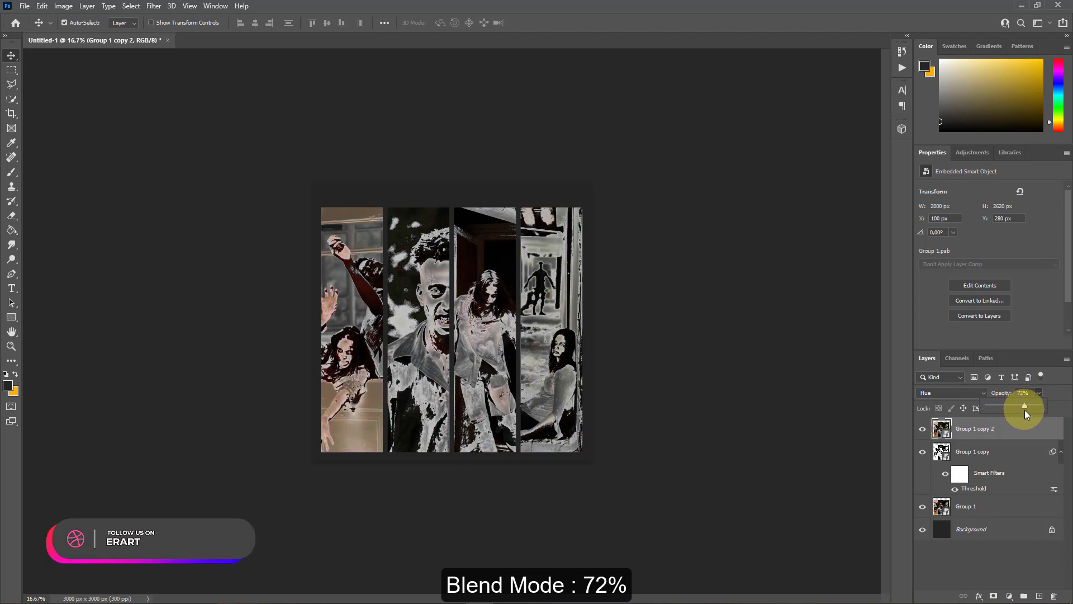
- Add a Black & White adjustment layer on top and group the three Group 1 smart object layers beneath it
left_click(1009, 596)
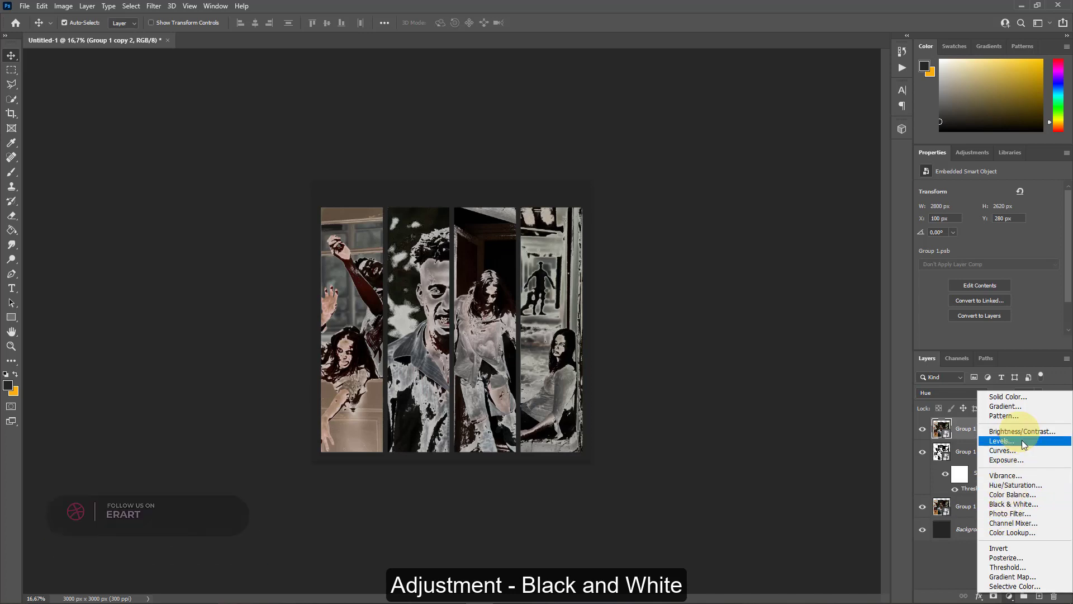
left_click(1023, 504)
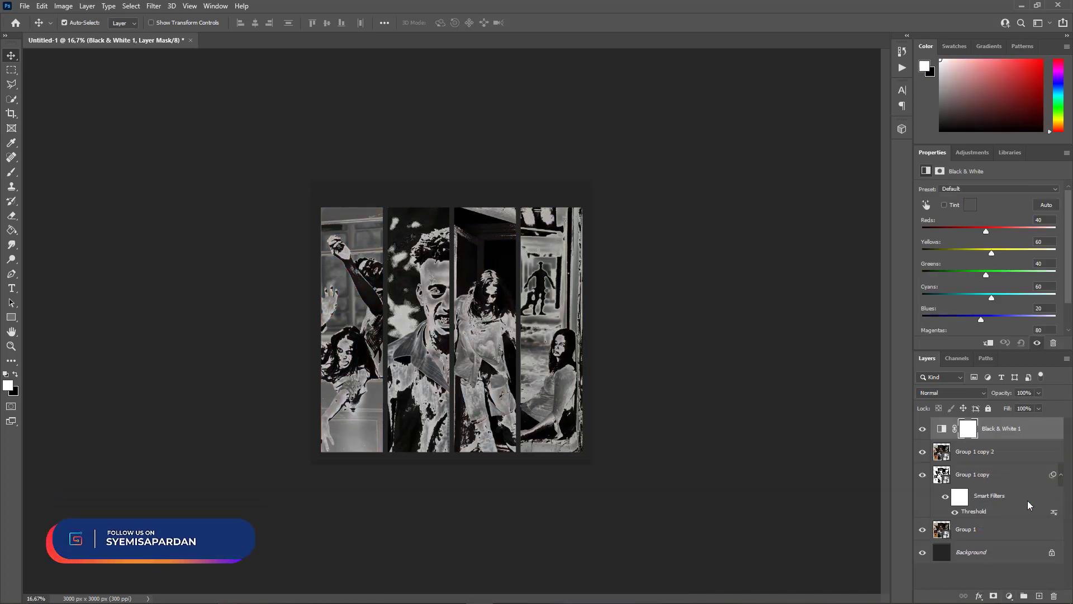
left_click(1000, 531)
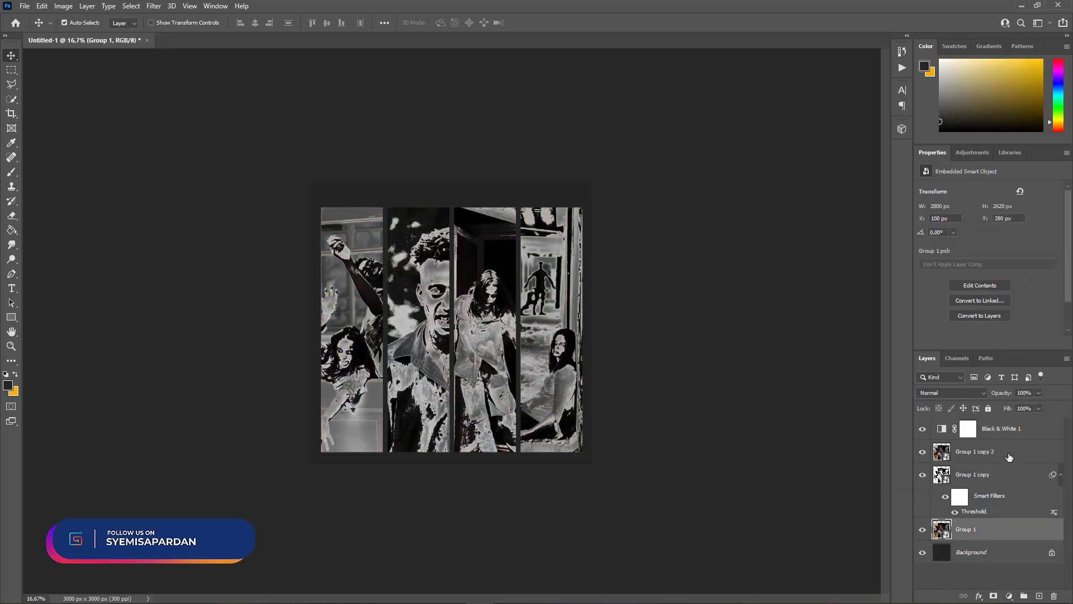
left_click(1008, 455, "shift")
key("ctrl+g")
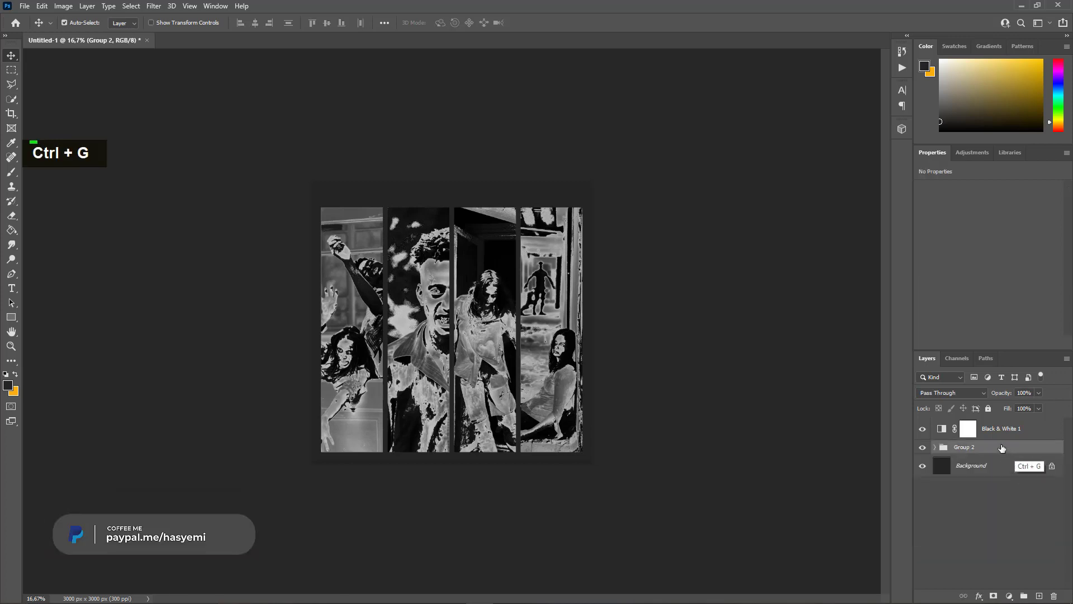
- Clip the Black & White adjustment to Group 2 and set its Reds to -71, Yellows to -37 and Greens to 88
right_click(1001, 428)
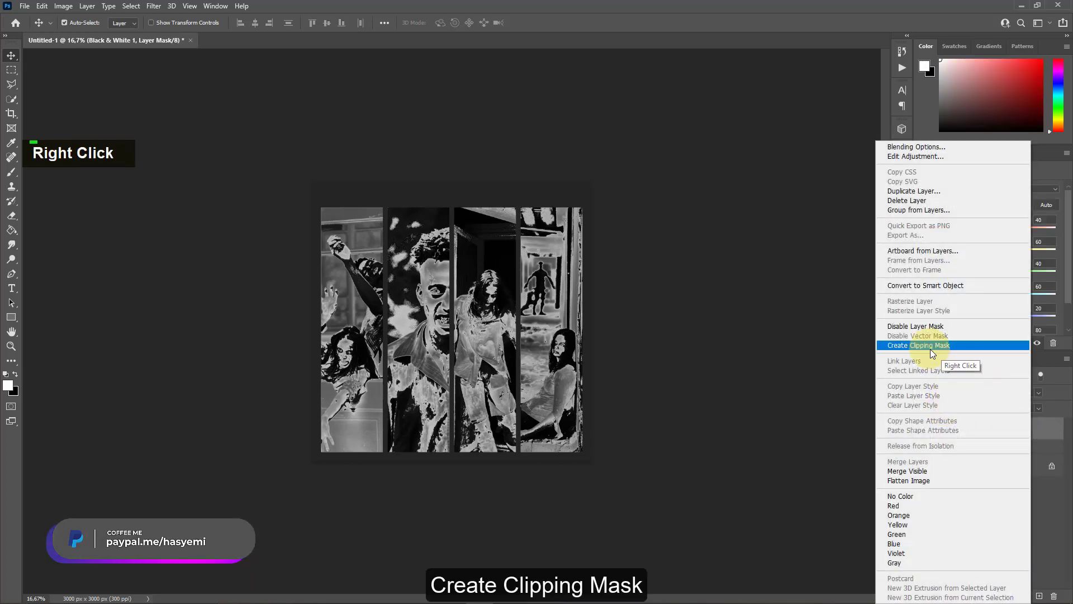
left_click(930, 346)
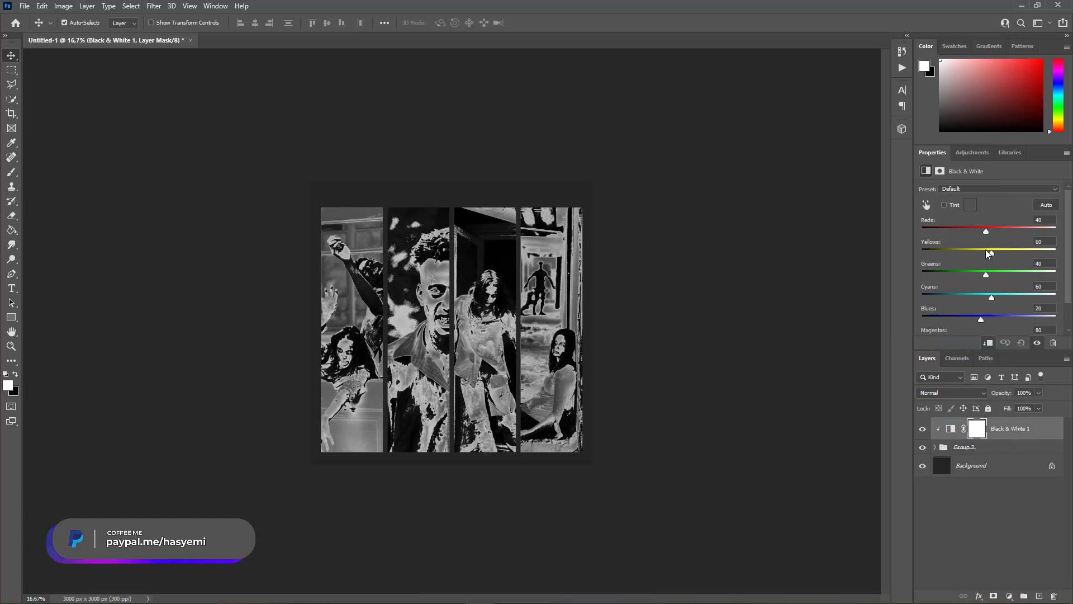
left_click_drag(987, 231, 999, 276)
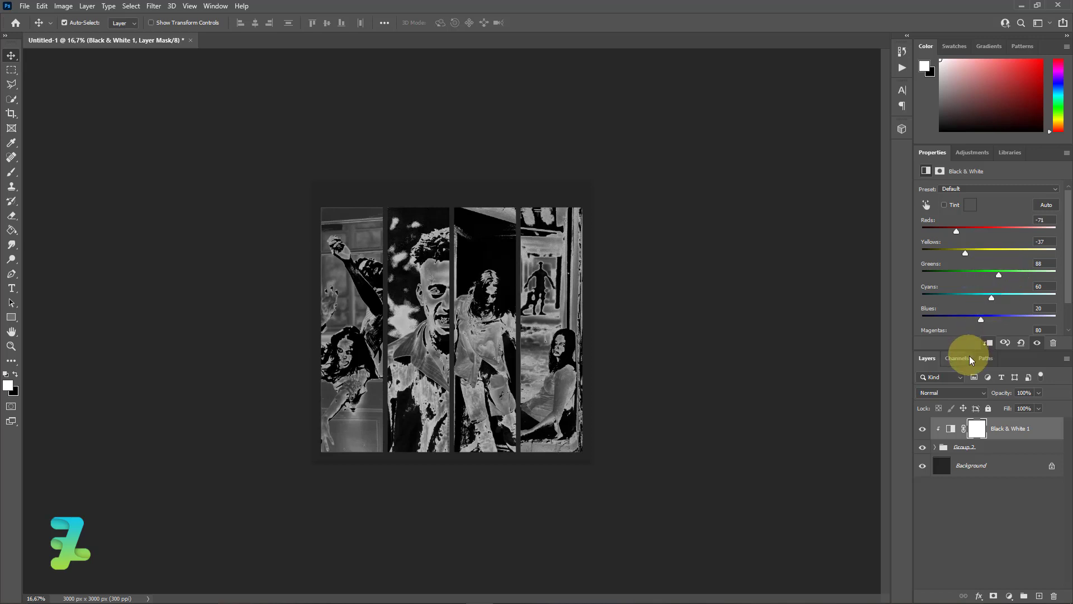
- Add a clipped Exposure adjustment layer above Black & White 1 with the Offset at +0,0083
left_click(1009, 595)
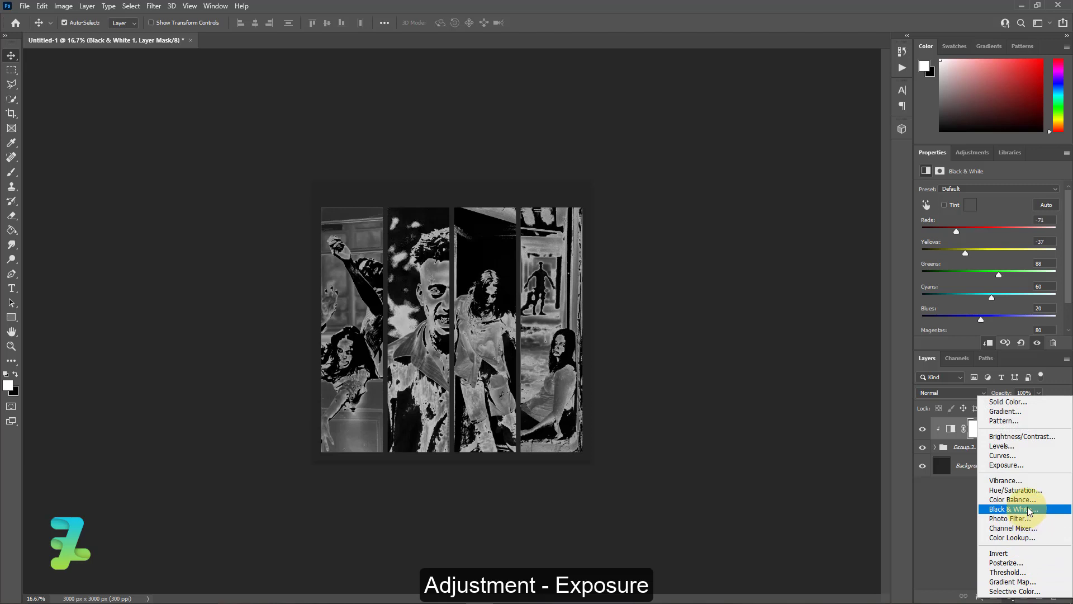
left_click(1017, 465)
left_click_drag(989, 239, 990, 240)
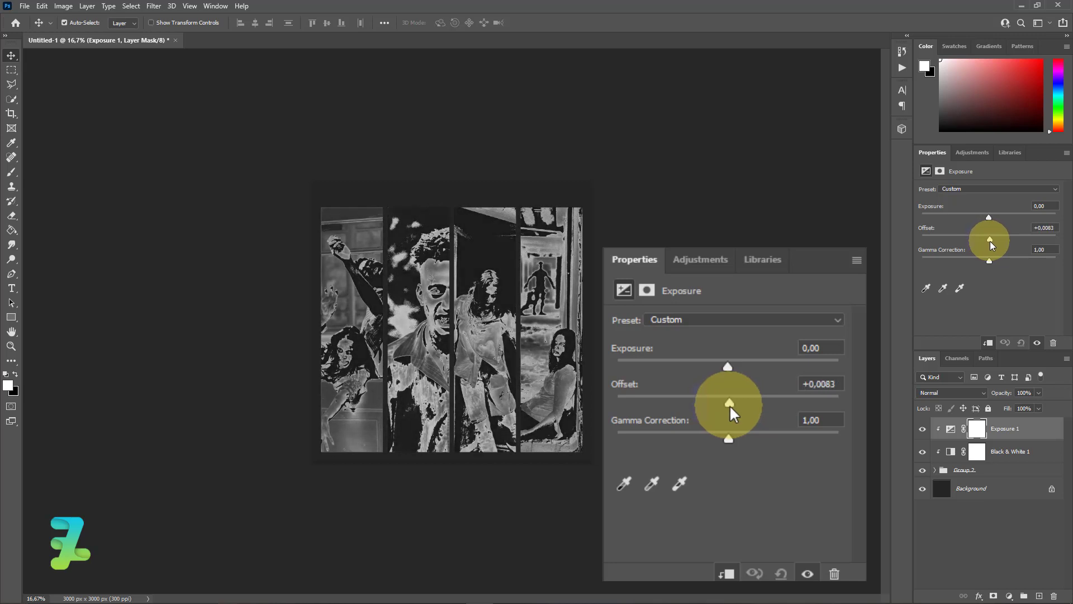
- Add the text "ZOMBIE" over the photo panels in white #ffffff, using the Zombie font at 120 pt
left_click(14, 285)
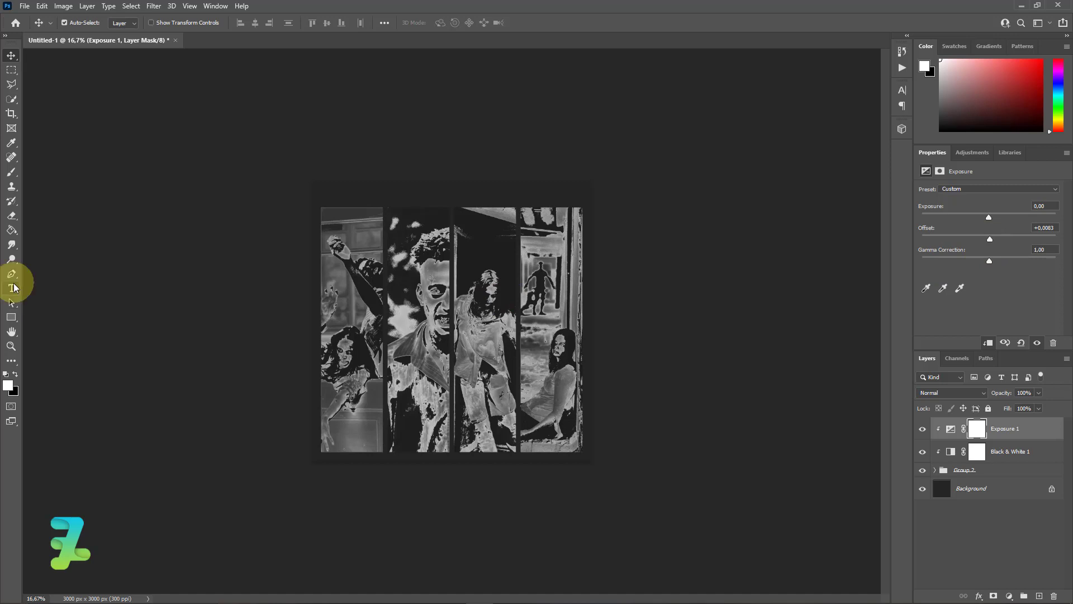
left_click(7, 384)
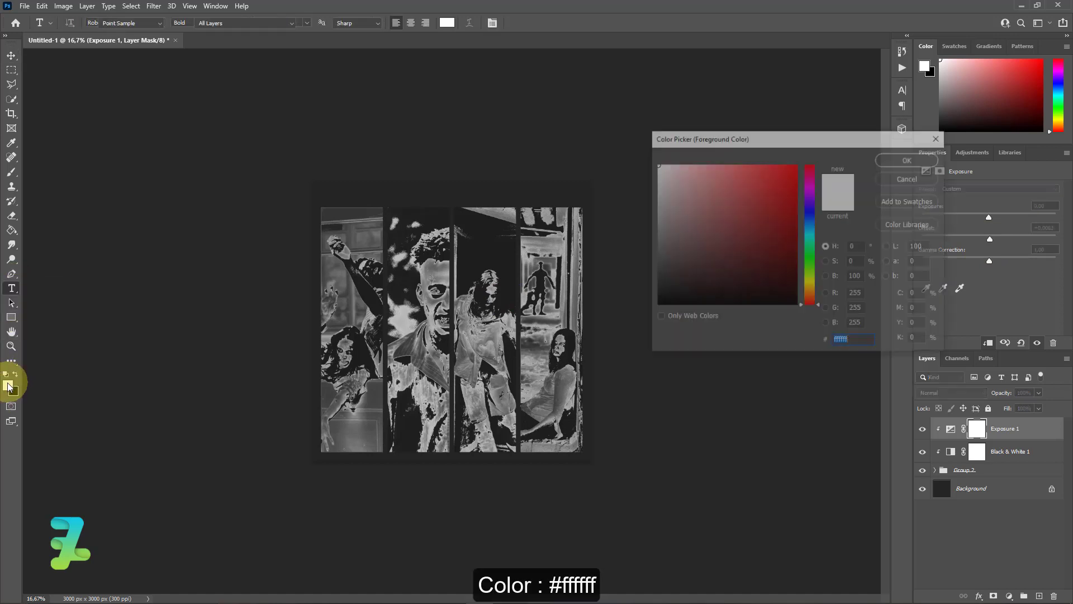
left_click(886, 161)
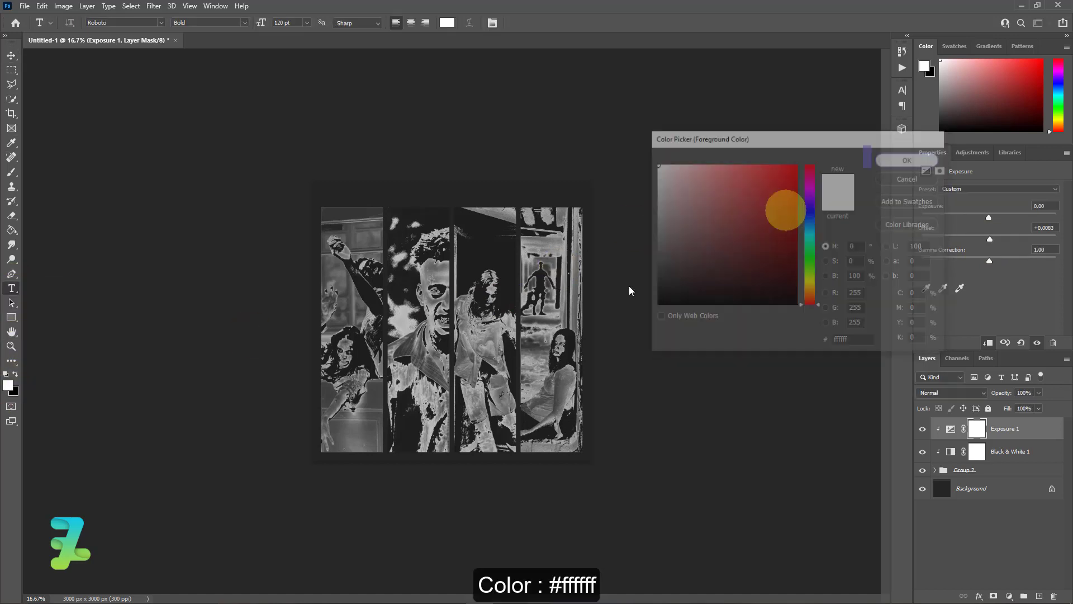
left_click(356, 285)
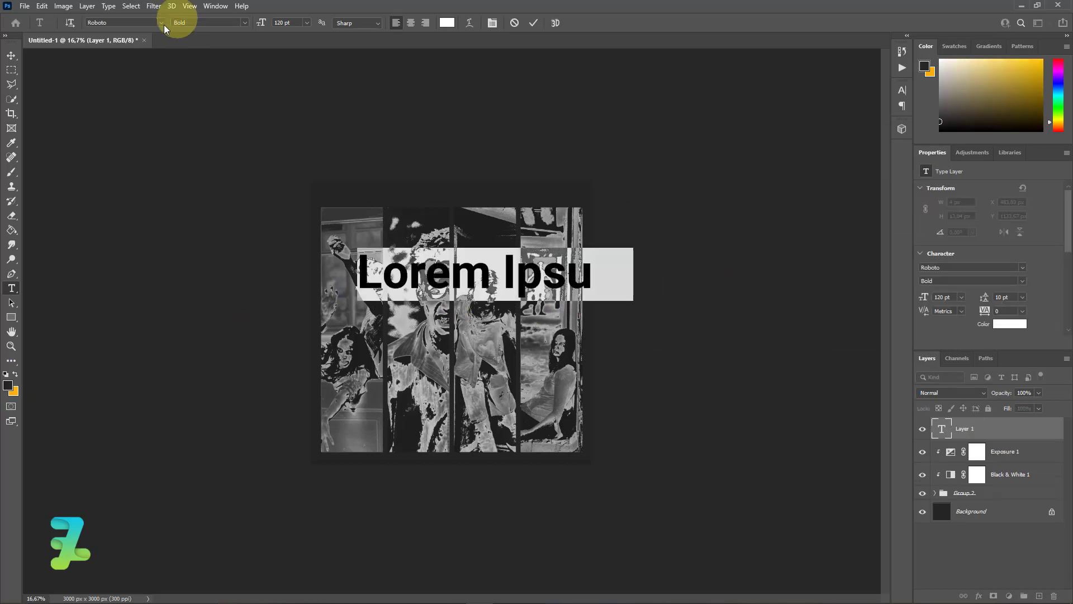
left_click(162, 23)
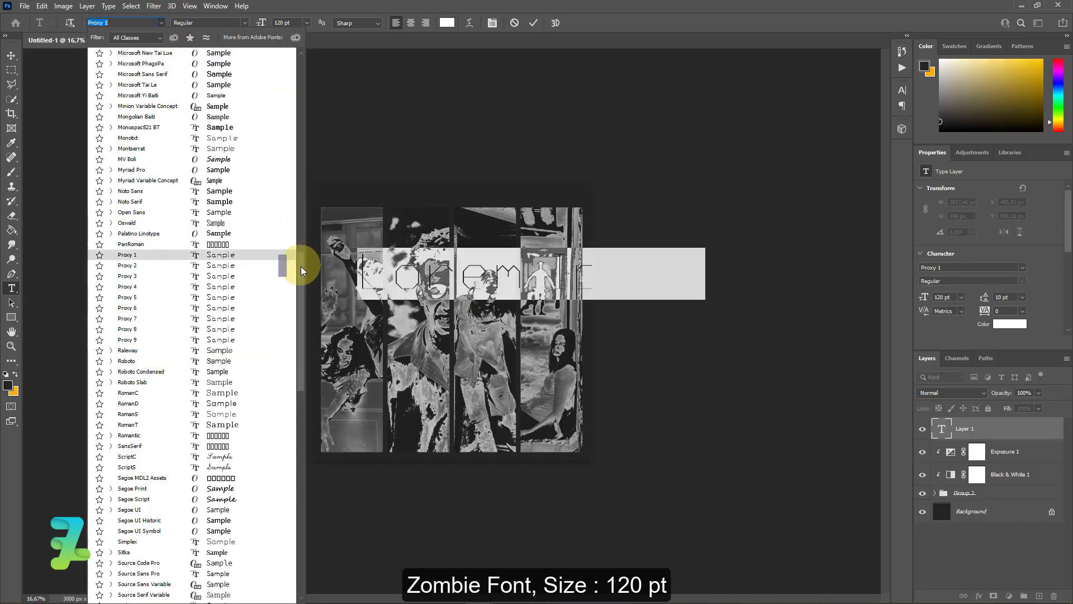
left_click_drag(301, 266, 290, 498)
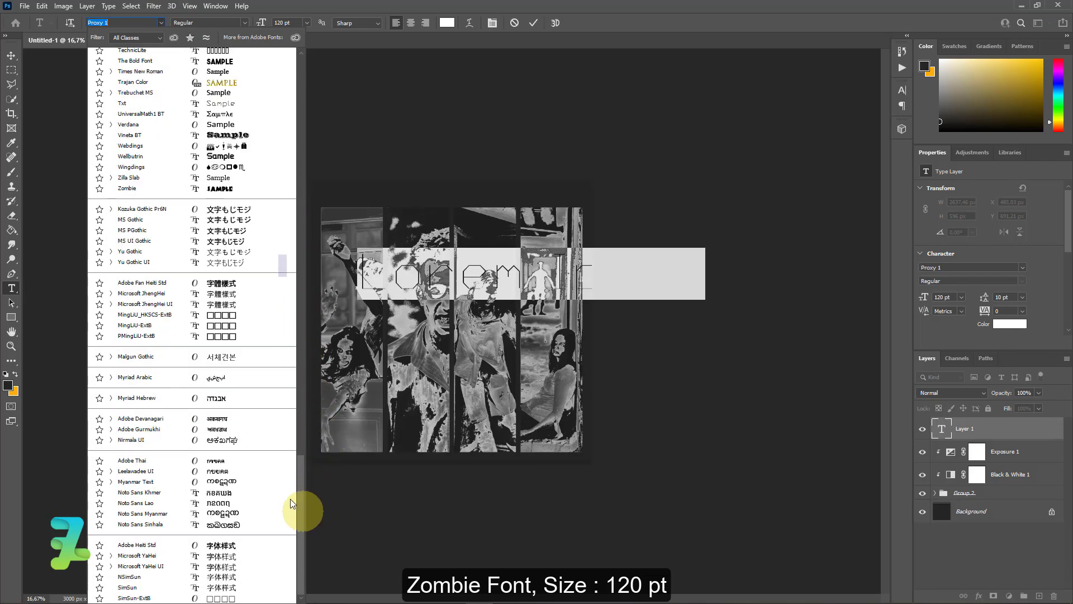
left_click(153, 188)
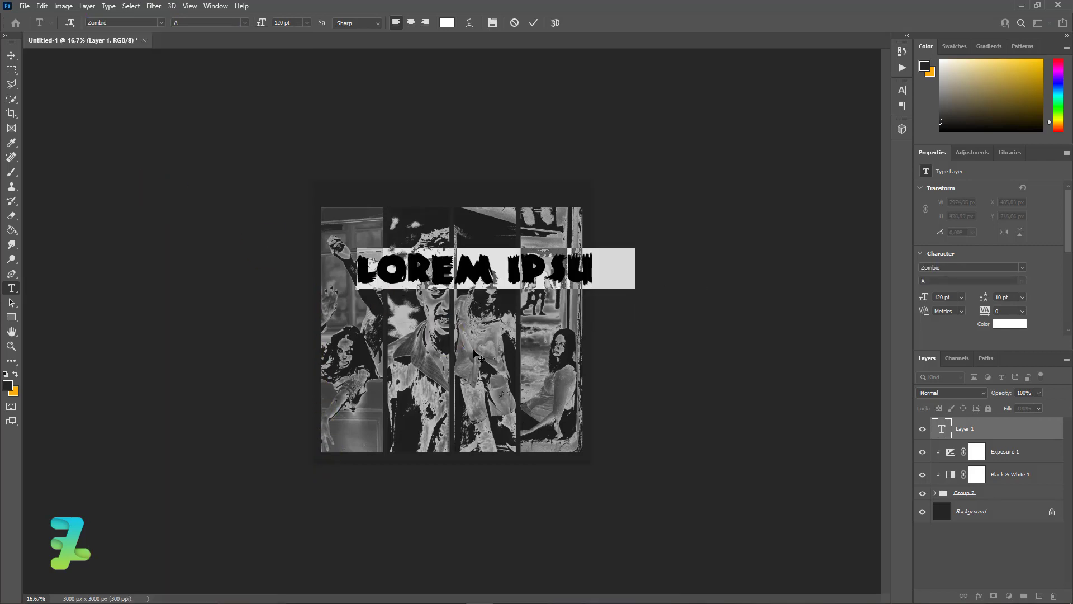
key("Caps_Lock")
type("ZO")
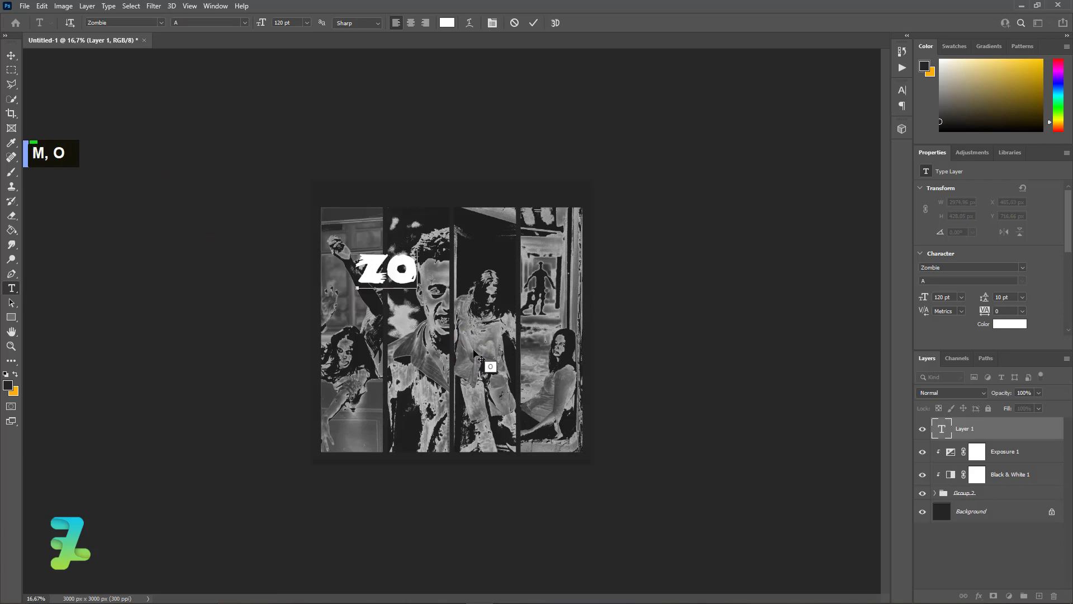
type("MBIE")
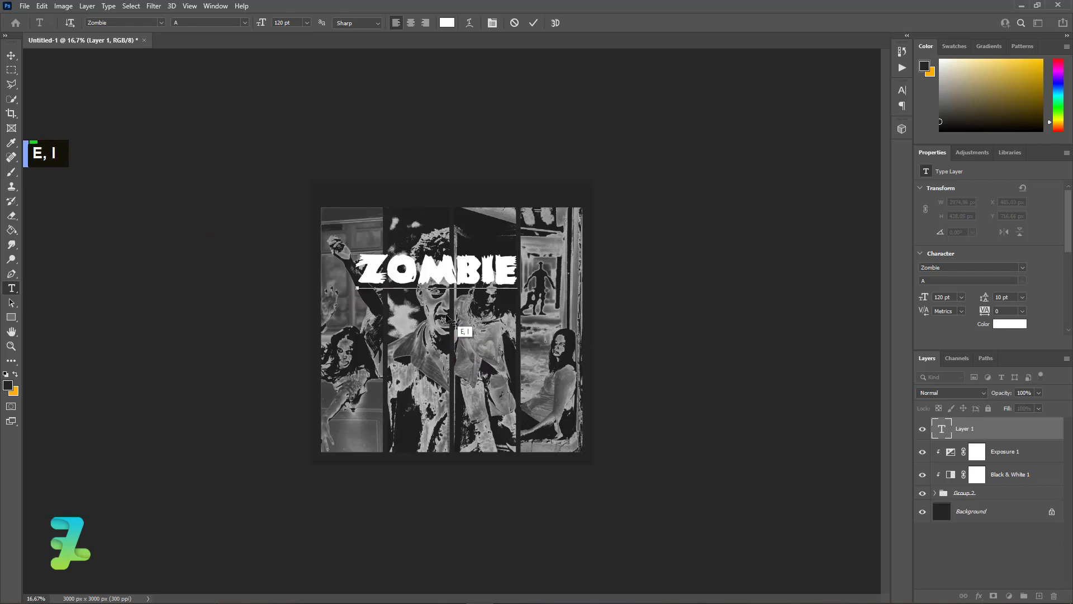
- Scale the ZOMBIE text to 156% and center it across the lower edge of the four panels
left_click(11, 55)
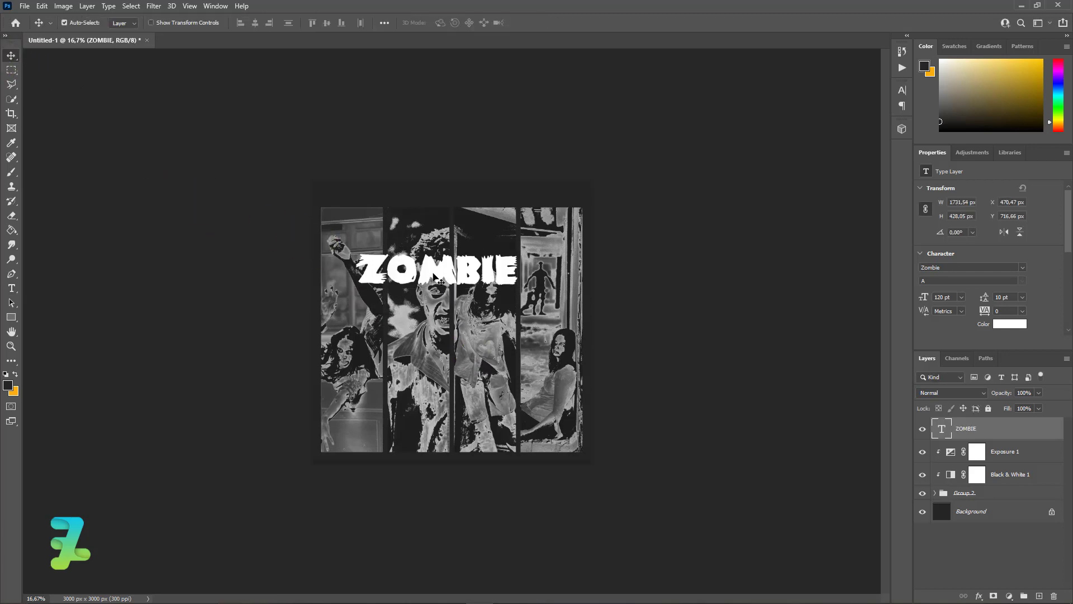
left_click_drag(434, 279, 448, 444)
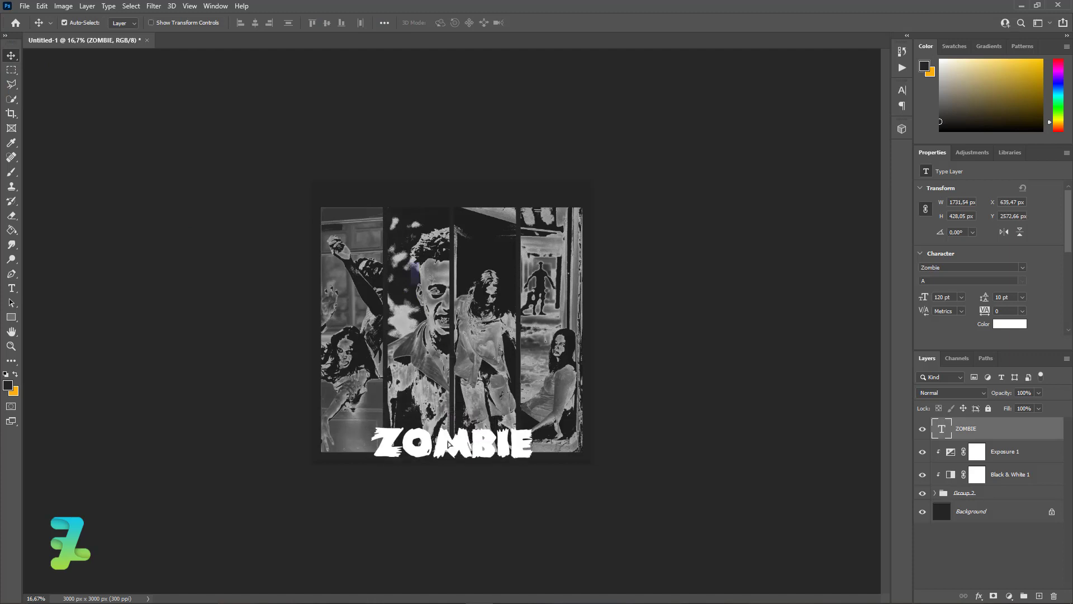
key("ctrl+t")
left_click_drag(532, 423, 510, 408)
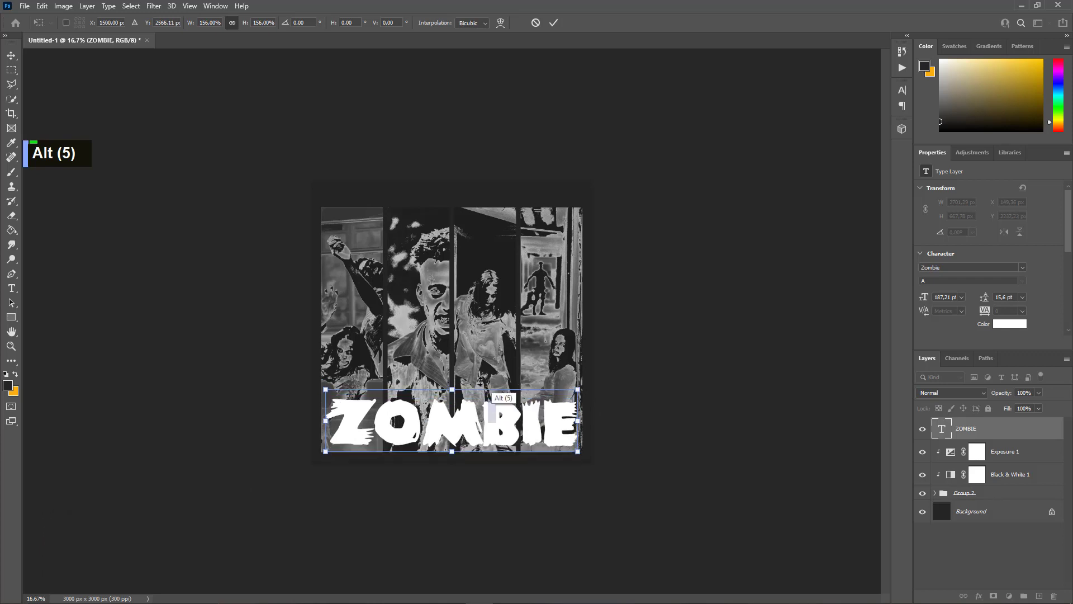
left_click(11, 56)
left_click(518, 428, "ctrl")
left_click_drag(517, 426, 516, 435)
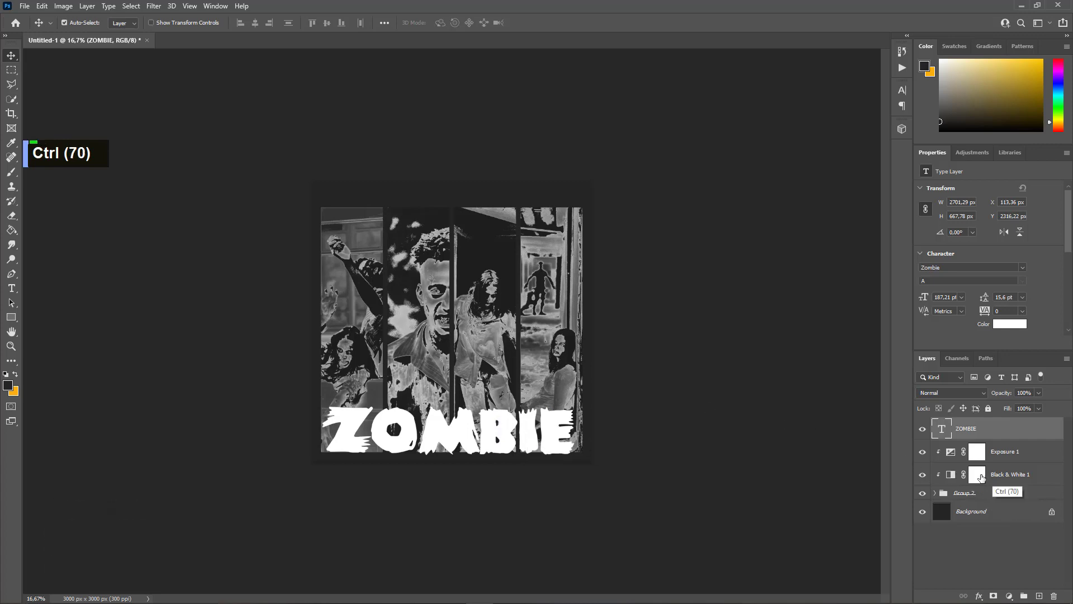
key("ctrl+equal")
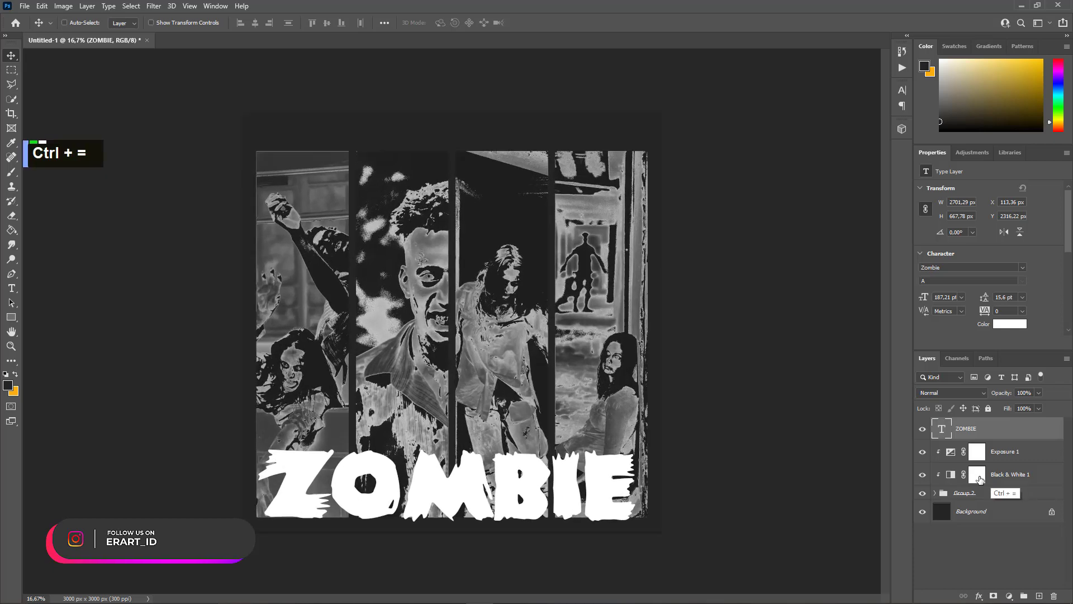
- Load the ZOMBIE text outline as a selection and expand it by 100 pixels
key("ctrl+equal")
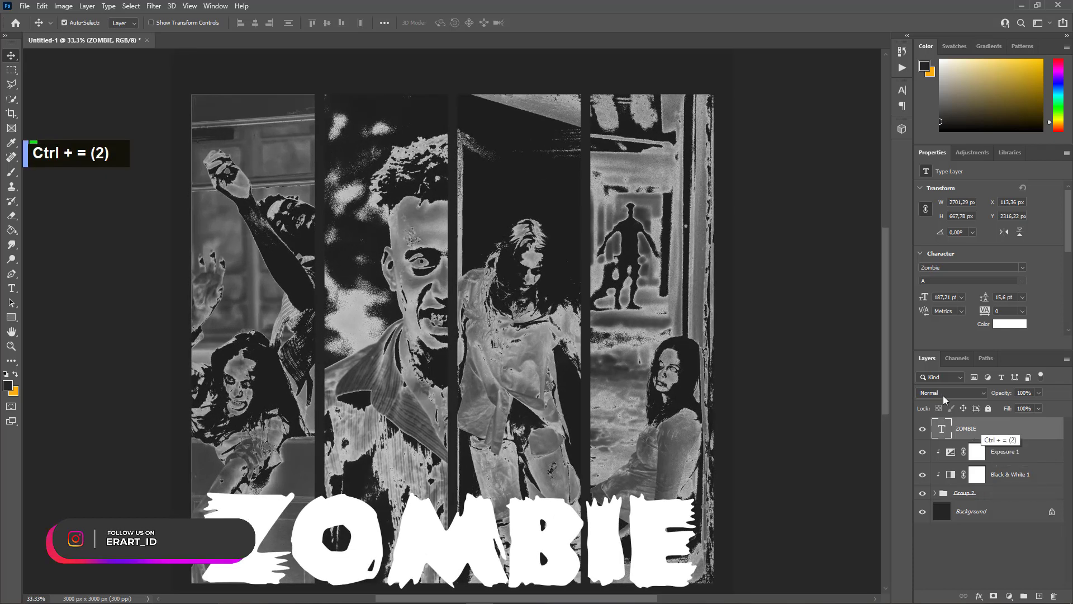
mouse_move(883, 336)
left_mouse_down()
mouse_move(885, 371)
mouse_move(880, 355)
left_mouse_up()
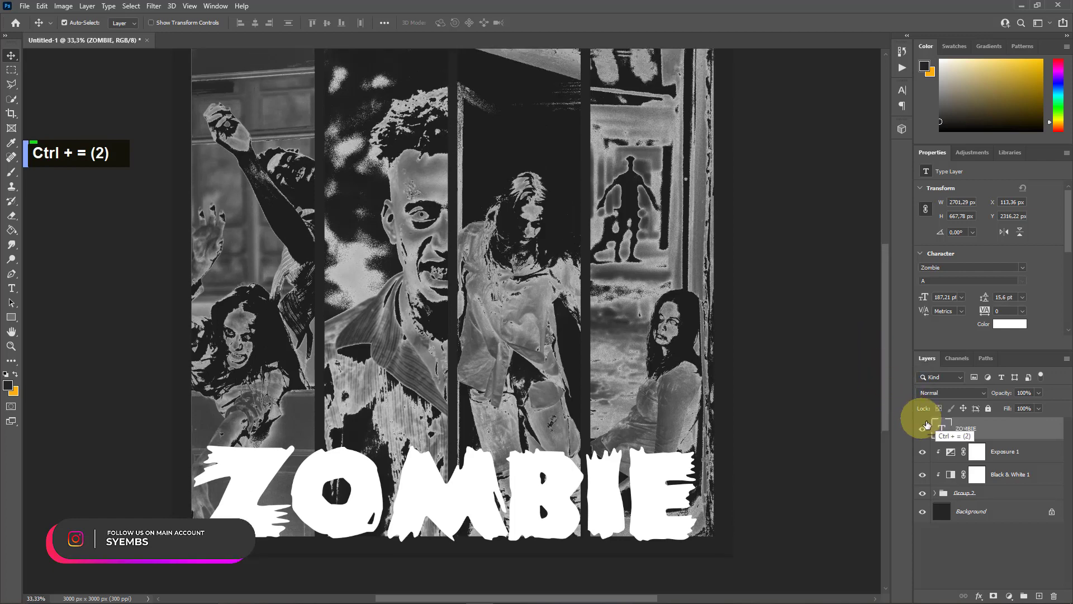
left_click(942, 429, "ctrl")
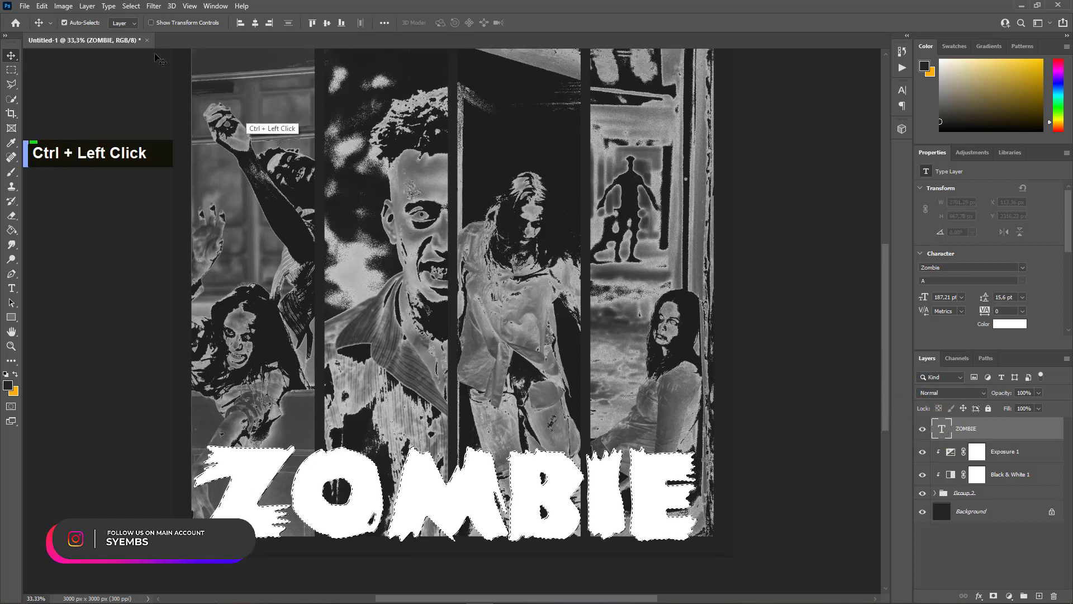
left_click(131, 6)
mouse_move(207, 173)
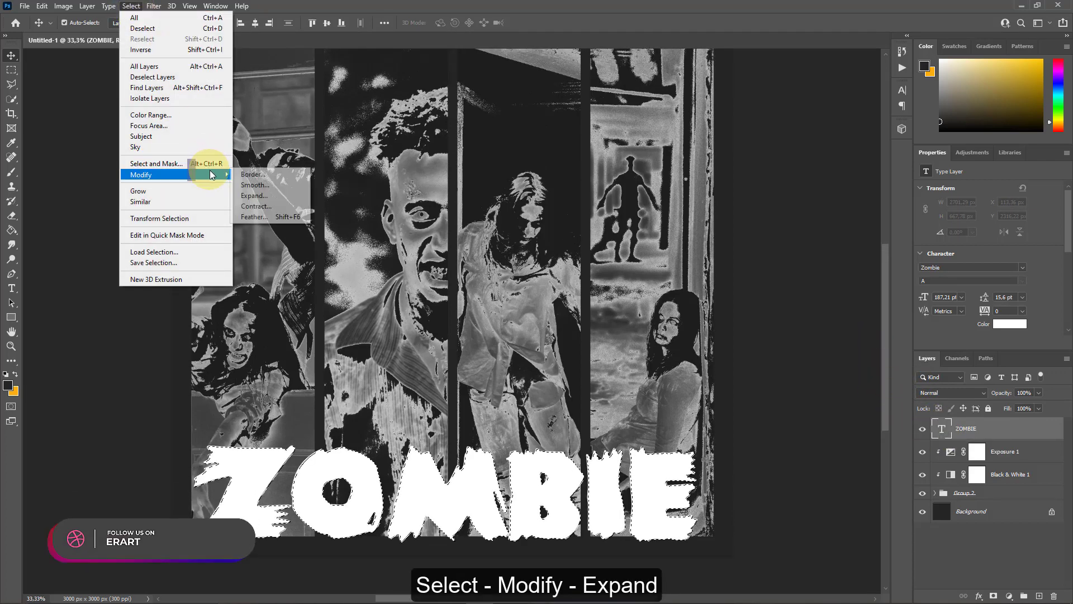
left_click(261, 196)
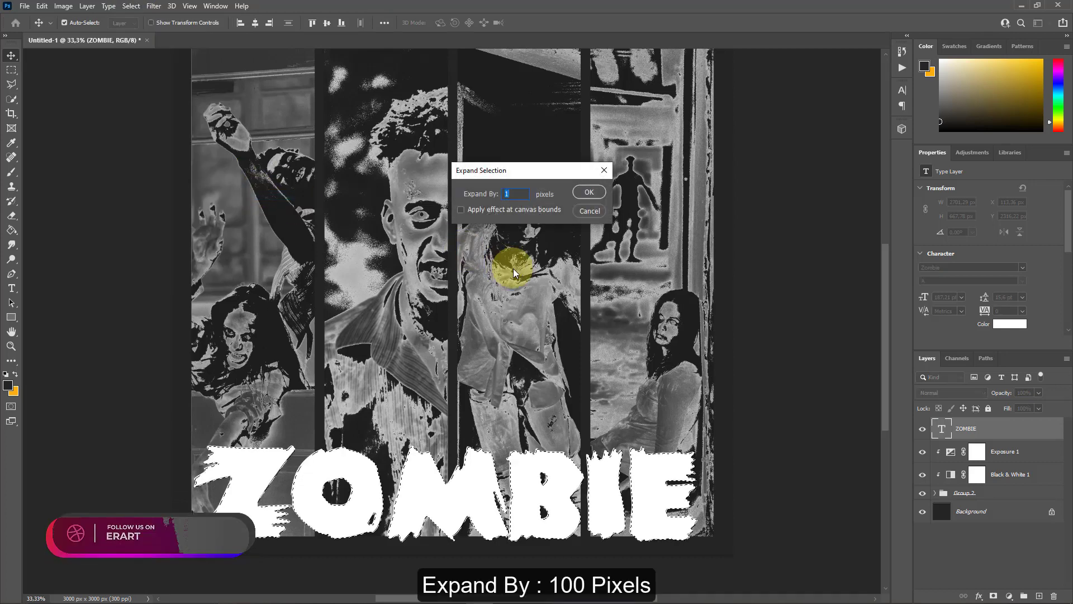
type("100")
key("Return")
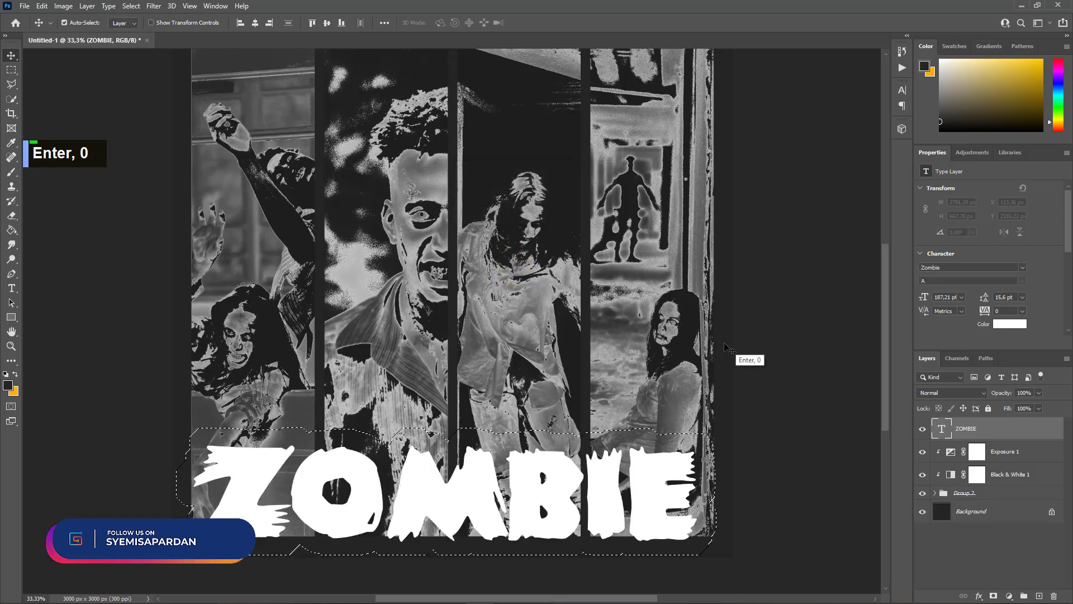
- Add a layer mask to Group 2 from the expanded selection and invert it, hiding the photos around the title
left_click(964, 492)
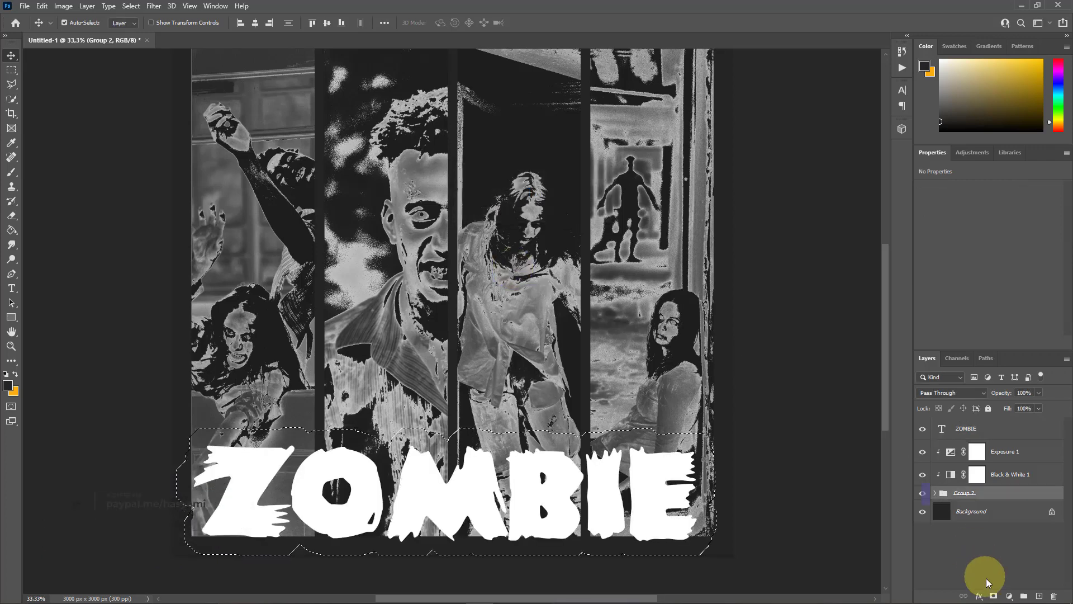
left_click(993, 596)
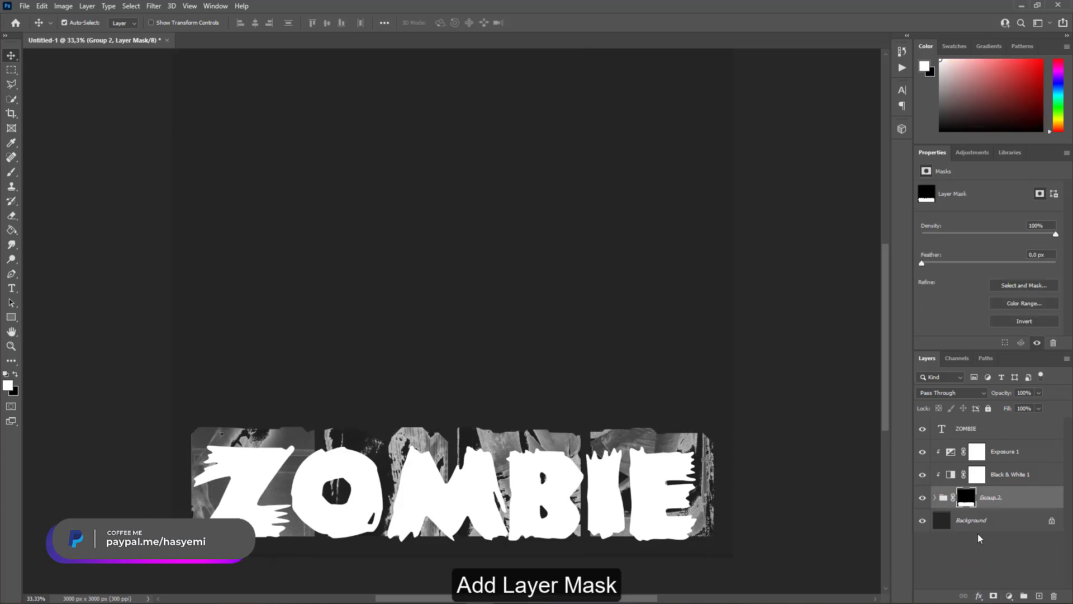
key("ctrl")
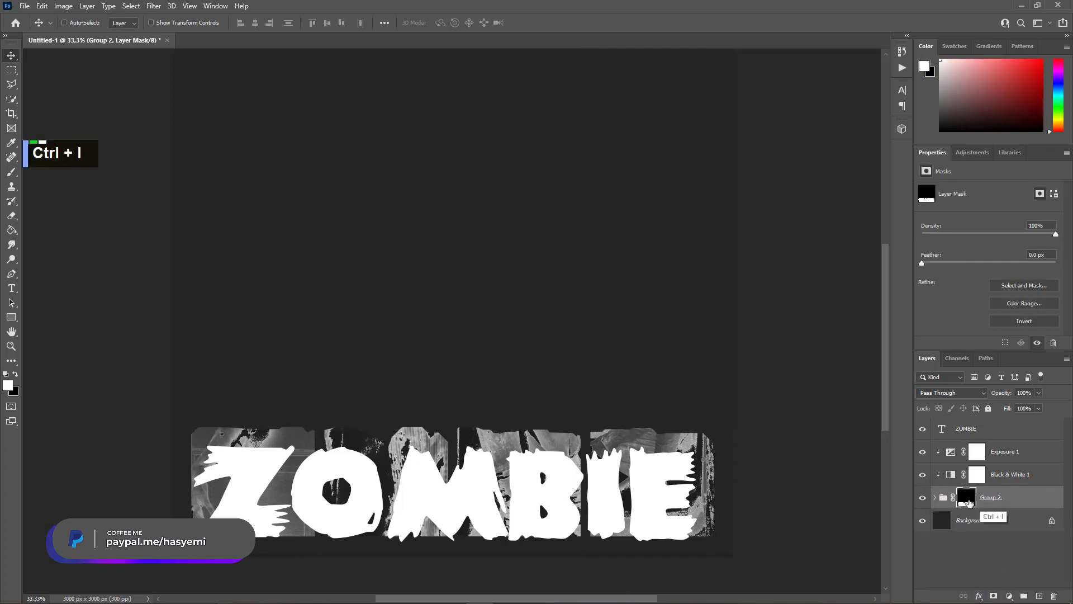
key("ctrl+i")
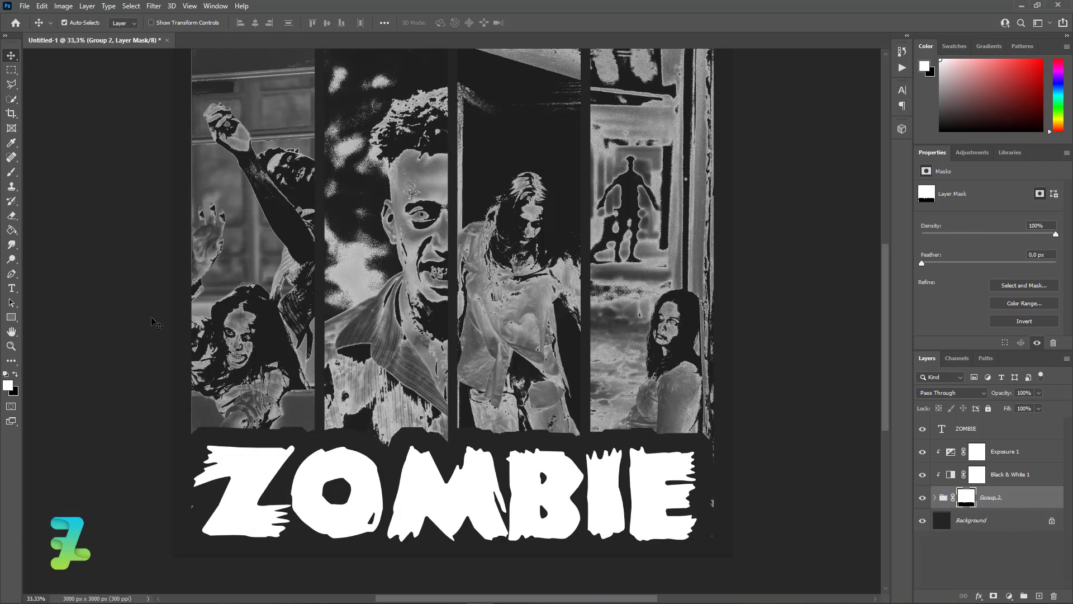
- Set the Brush tool to a size of 15 px with maximum hardness
left_click(11, 165)
left_click(13, 173)
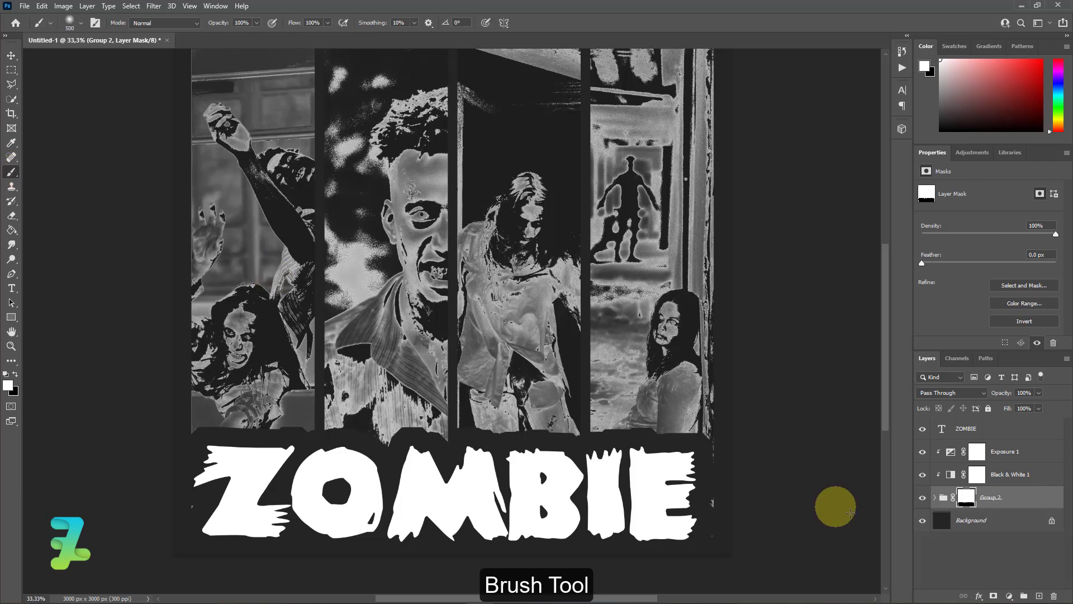
key("bracketleft")
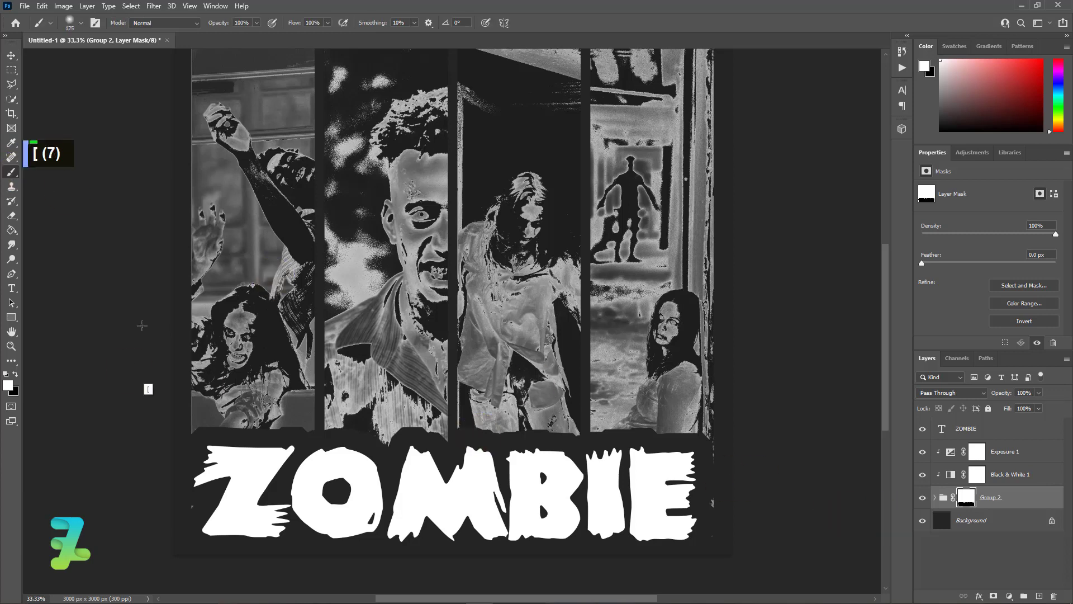
key("bracketleft")
key("bracketleft")
key("bracketleft")
key("bracketleft")
key("bracketleft")
left_click(80, 23)
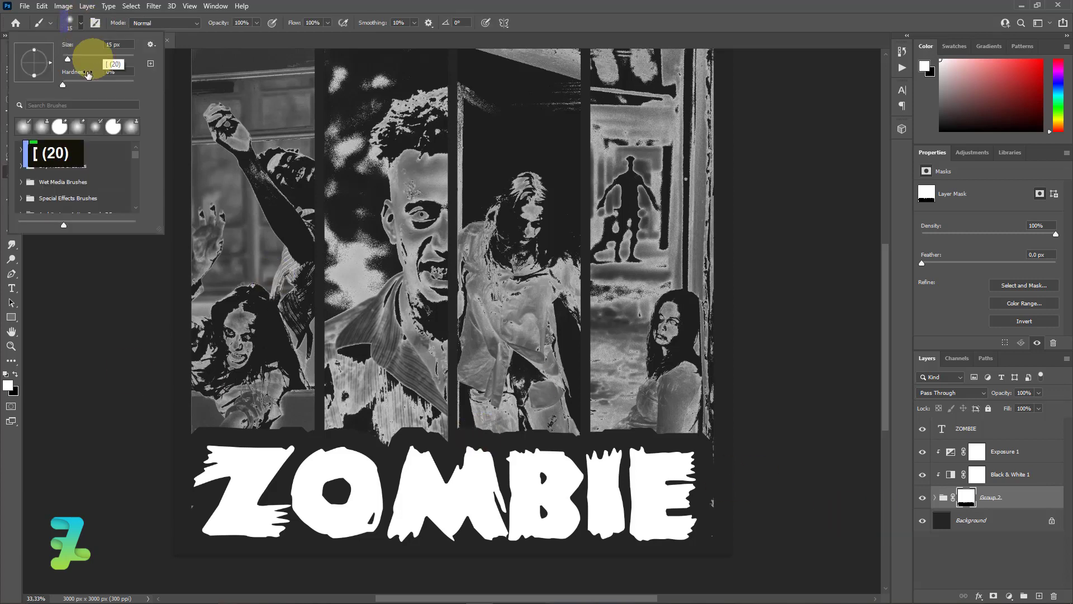
left_click_drag(64, 84, 259, 112)
left_click(71, 24)
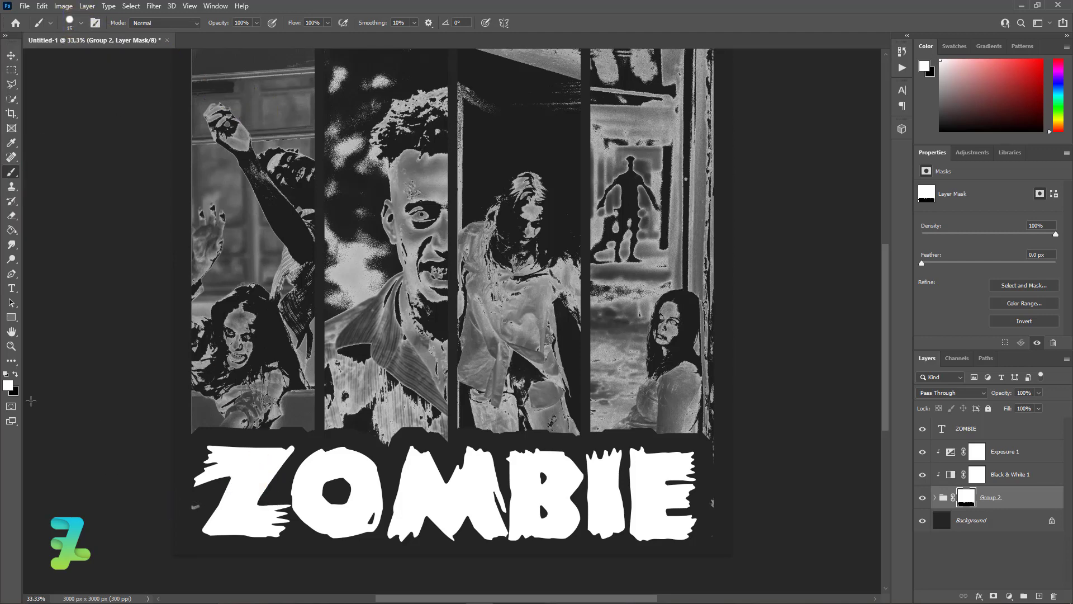
- Set the foreground color to black #000000 and paint out the stray photo specks beside the ZOMBIE title on Group 2's mask
key("x")
double_click(9, 385)
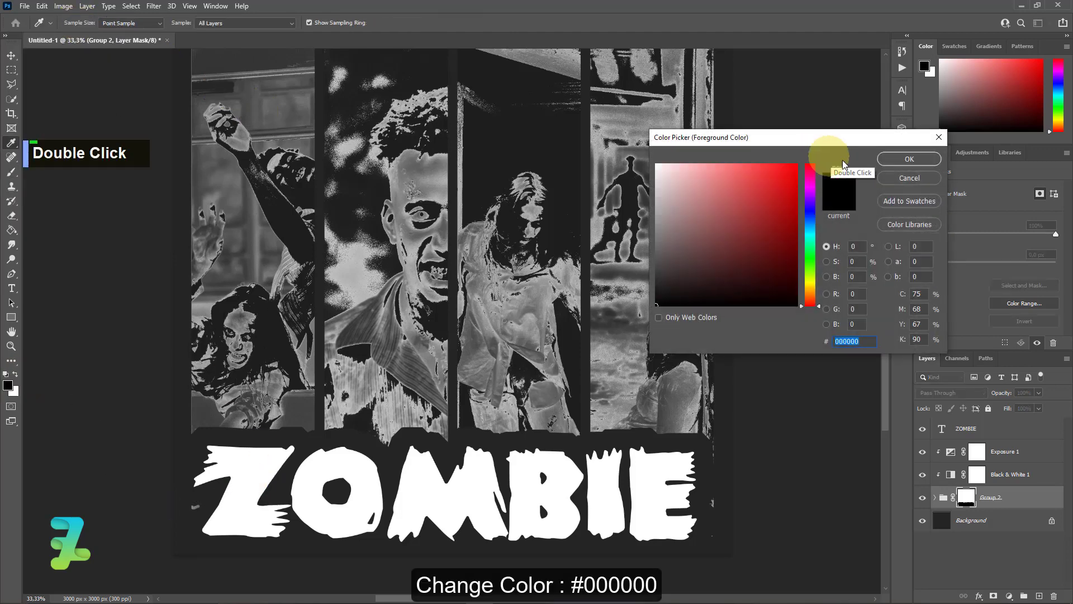
left_click(909, 159)
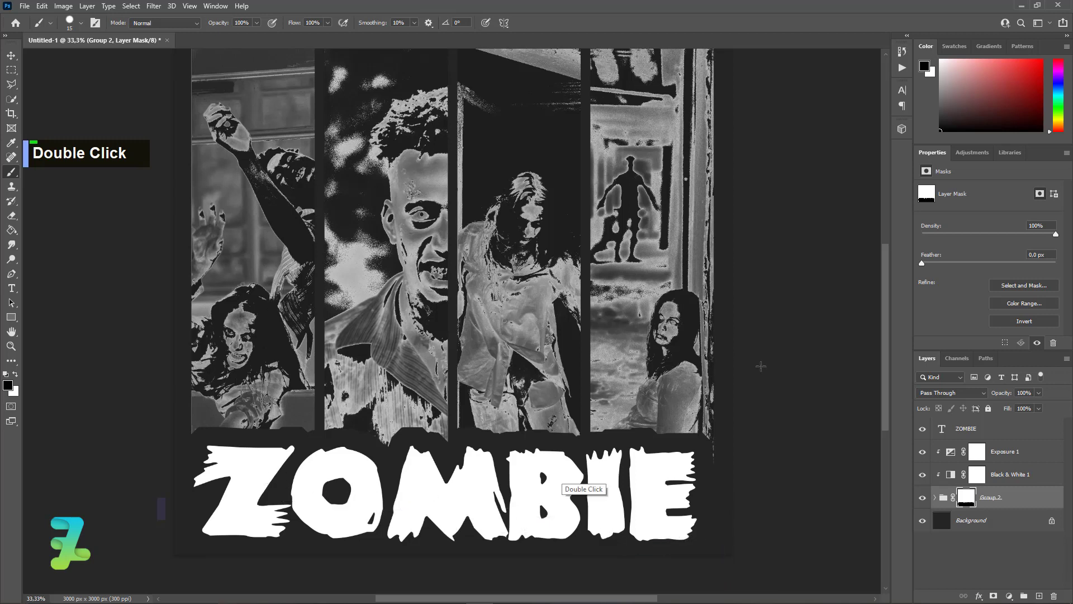
left_click(11, 55)
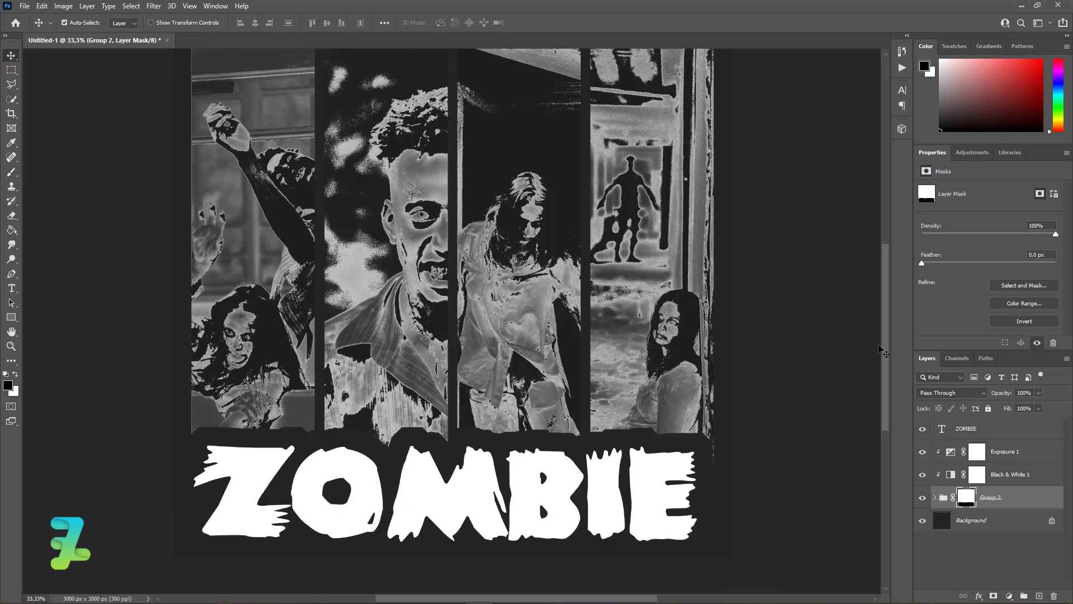
- Place a white placeholder text above the first panel in Wellbutrin Regular at 14 pt, and put its layer above ZOMBIE in the stack
left_click_drag(885, 343, 786, 257)
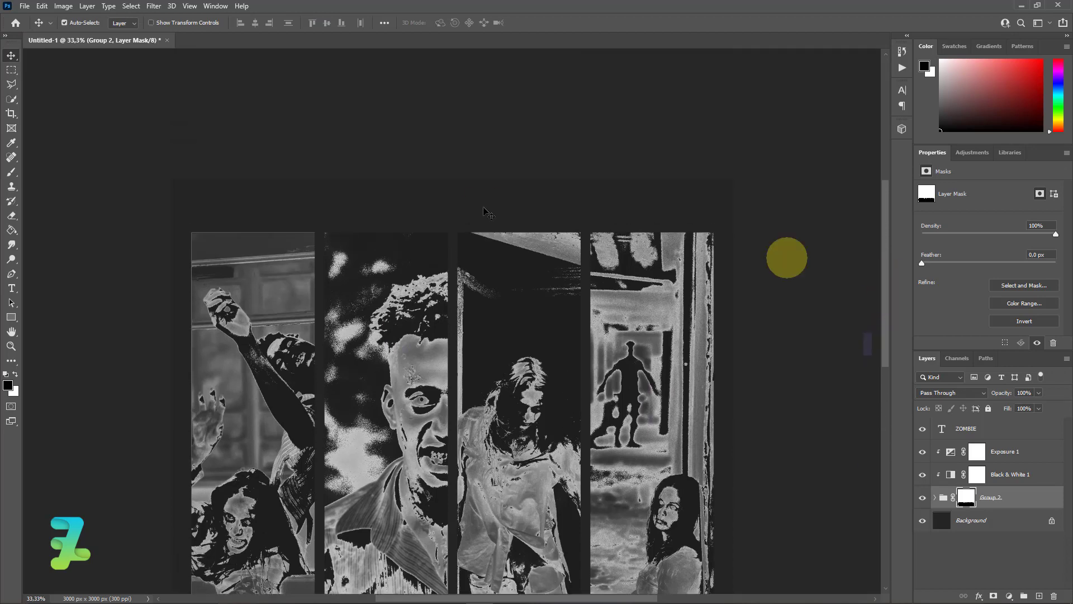
left_click(12, 289)
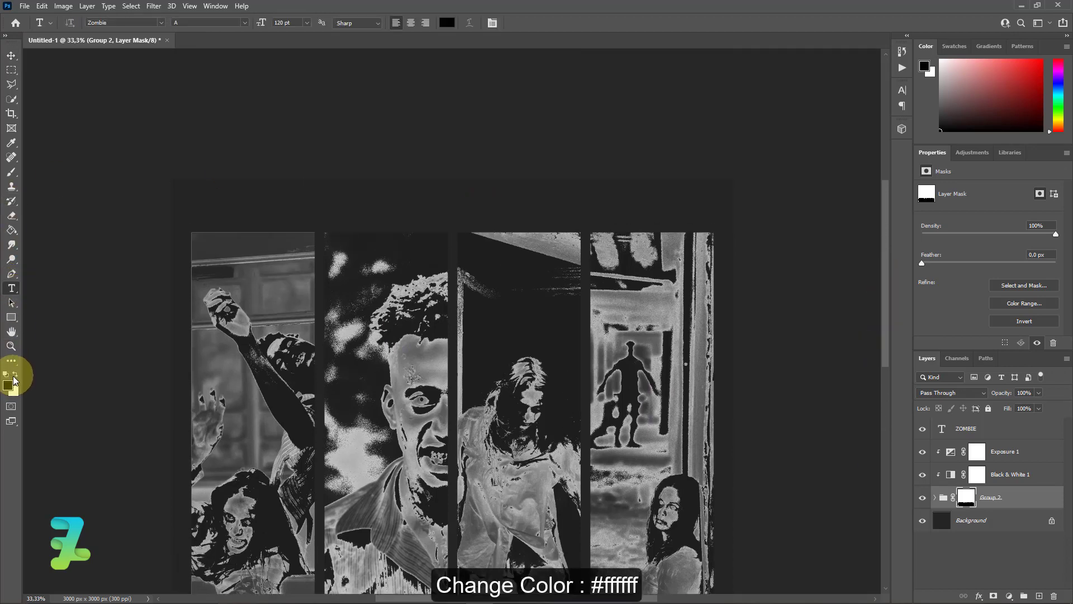
left_click(16, 374)
left_click(161, 22)
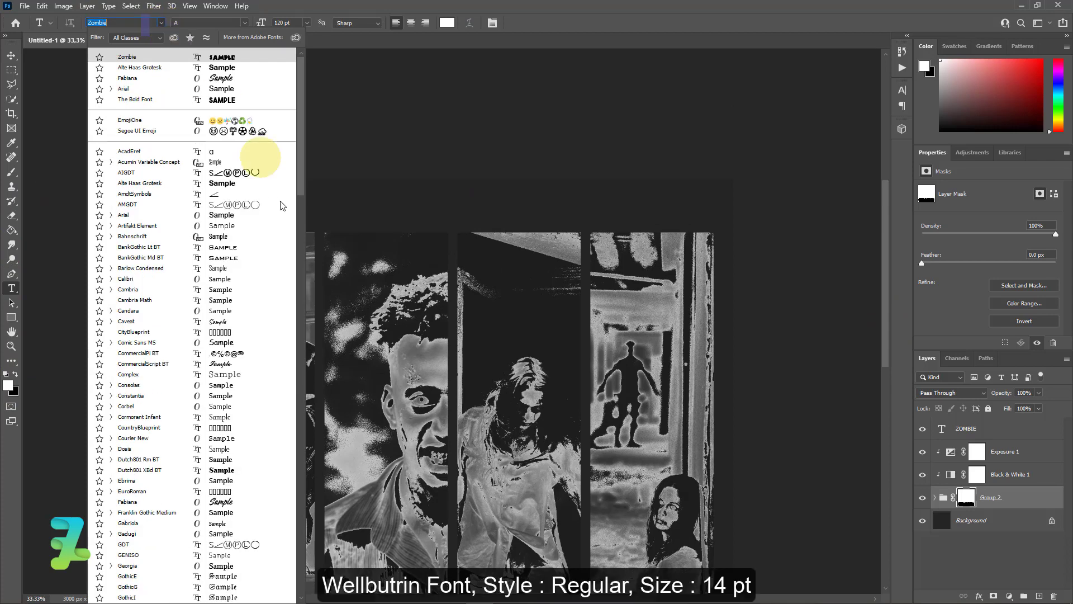
left_click_drag(302, 154, 298, 477)
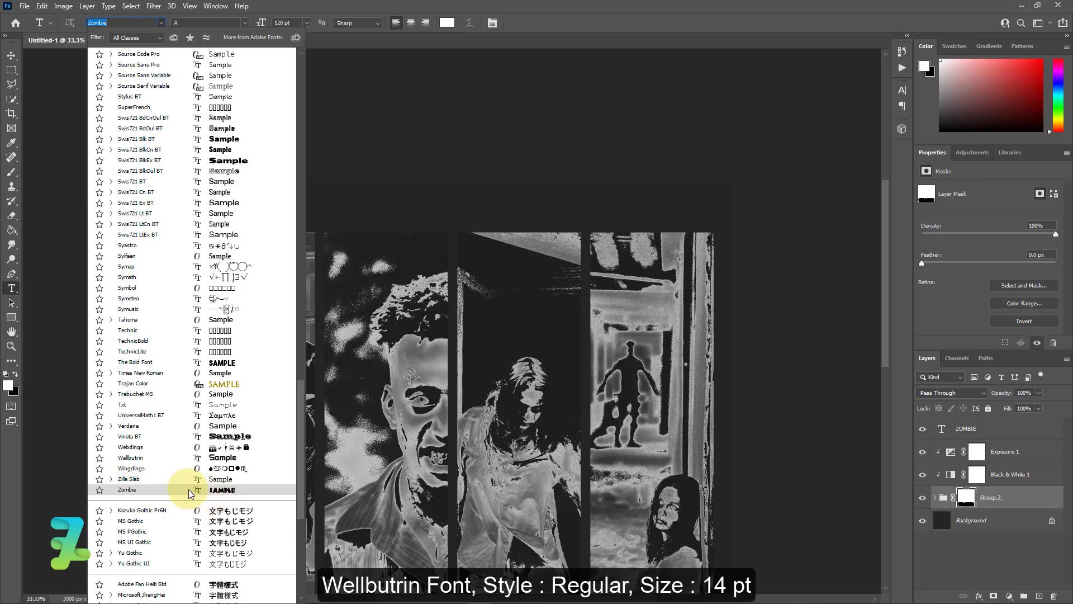
left_click(150, 453)
left_click(206, 204)
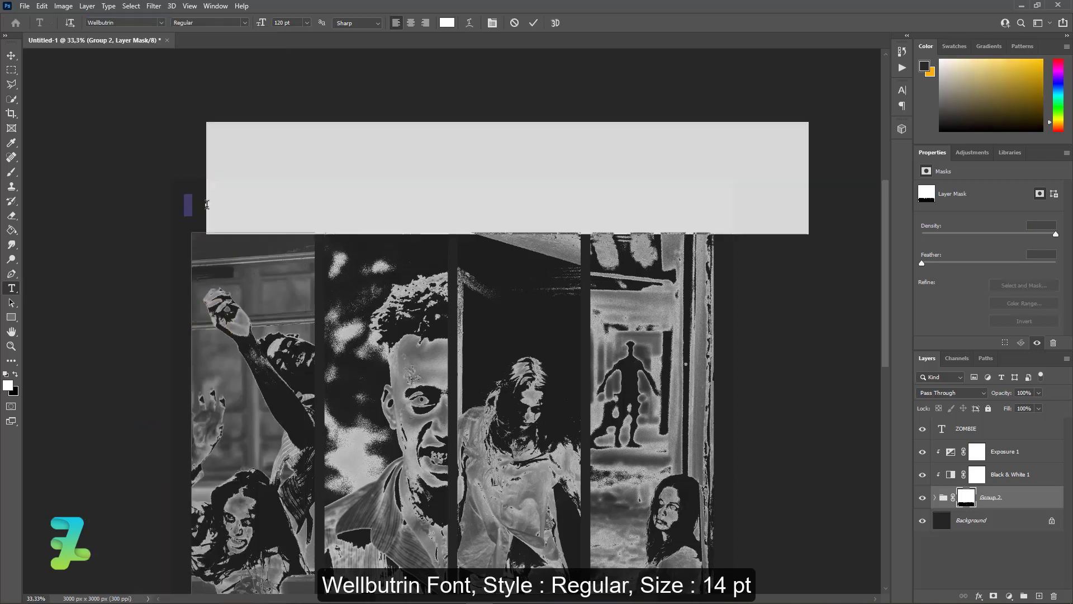
left_click(306, 23)
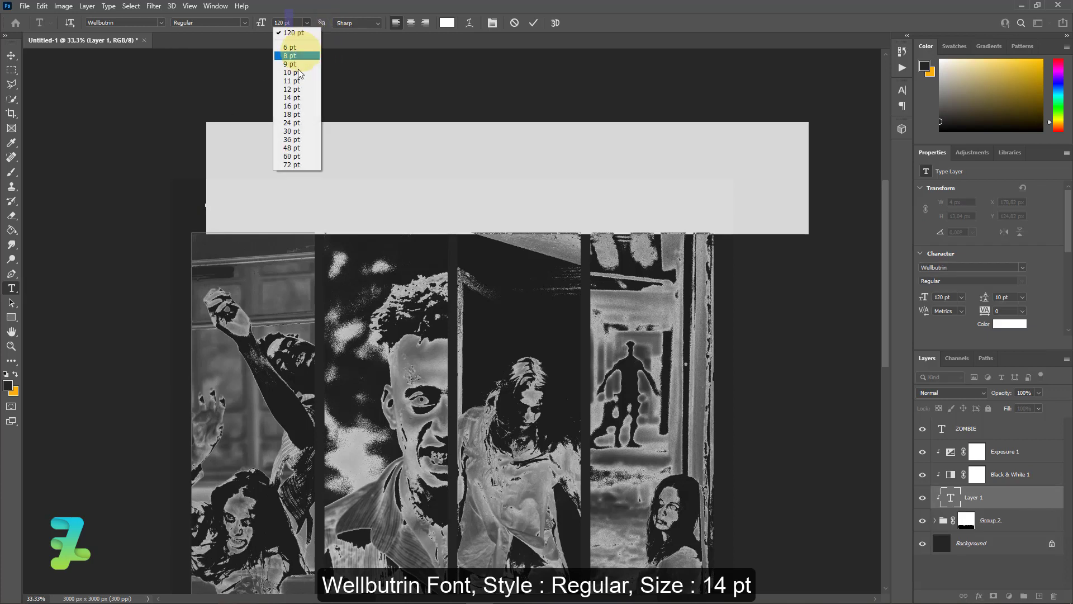
left_click(291, 98)
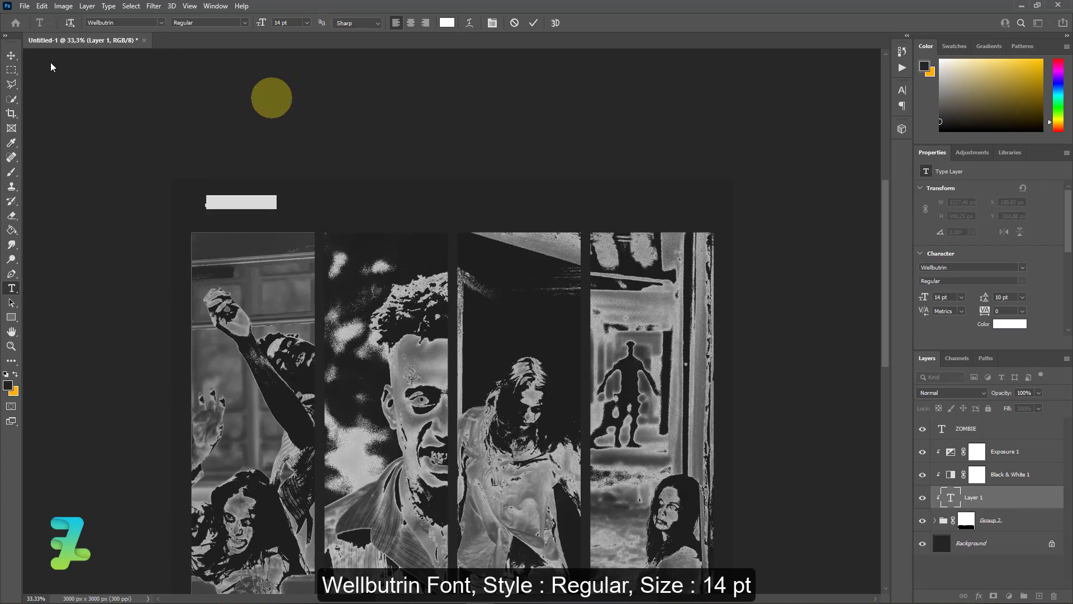
left_click(11, 56)
left_click_drag(964, 499, 967, 428)
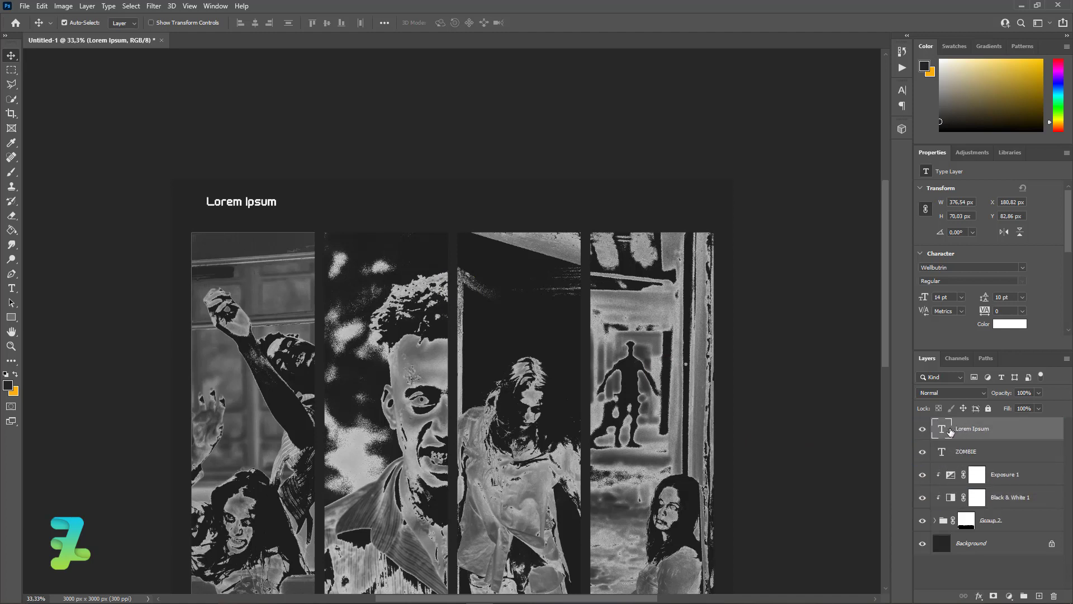
- Replace the placeholder text above the first panel with "IN YOUR HEAD !!!"
double_click(942, 431)
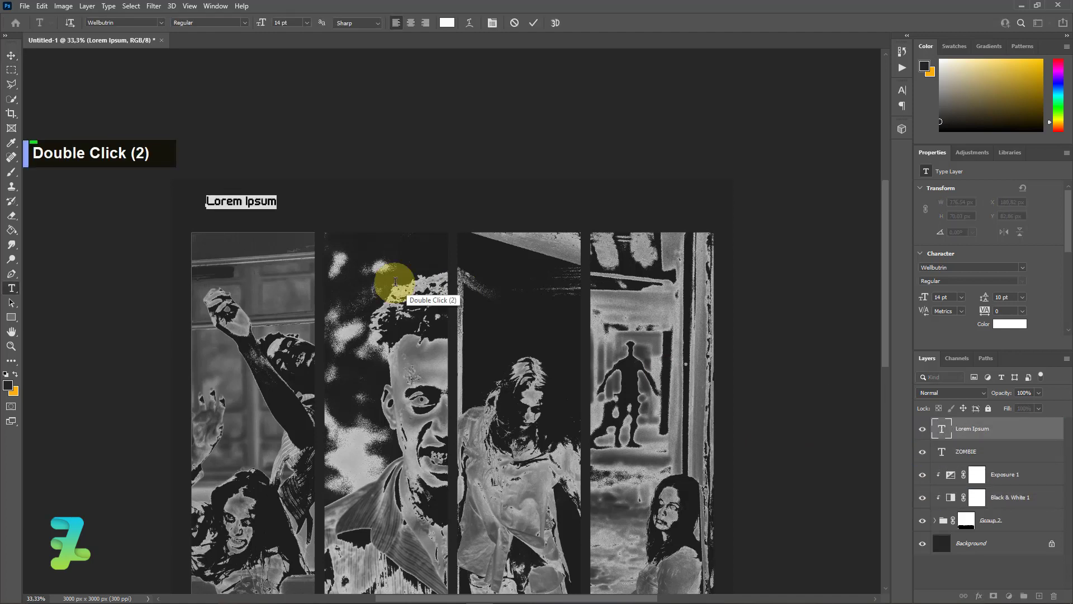
type("IN Y")
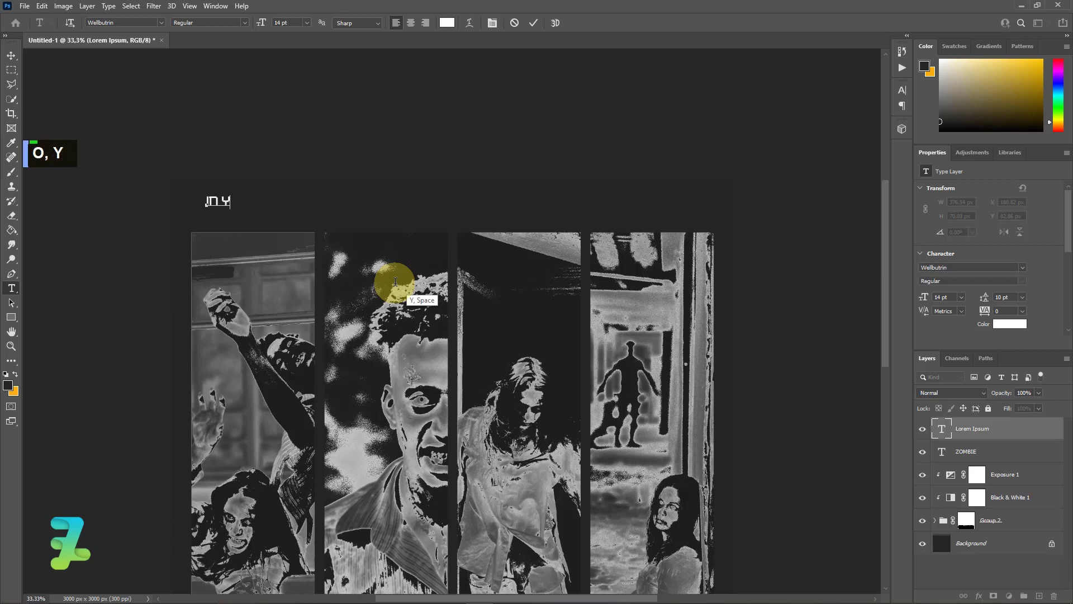
type("OUT")
key("BackSpace")
type("R HEAD")
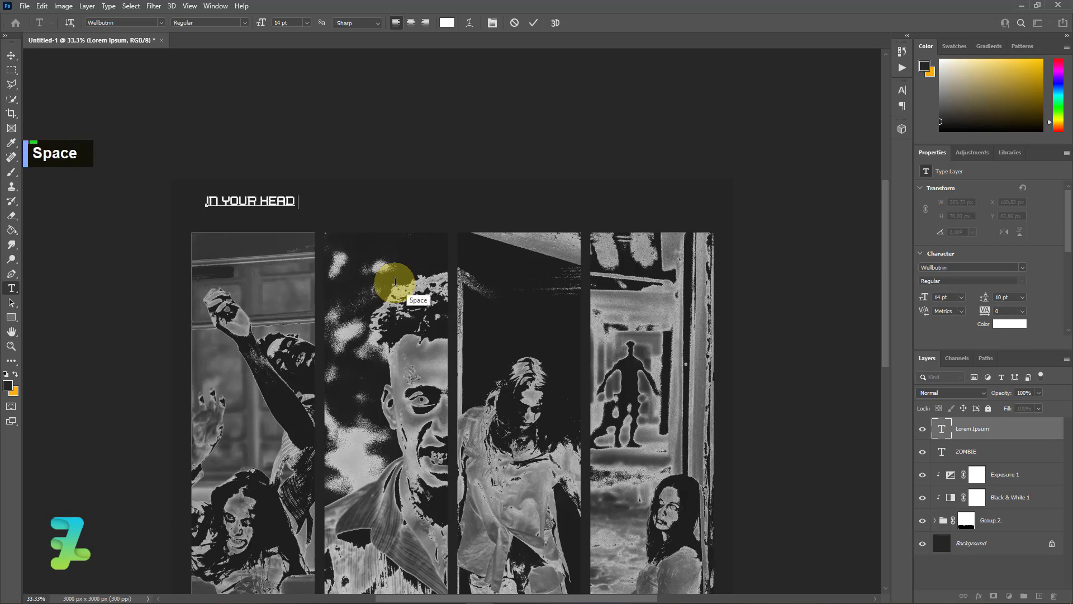
type(" !!!")
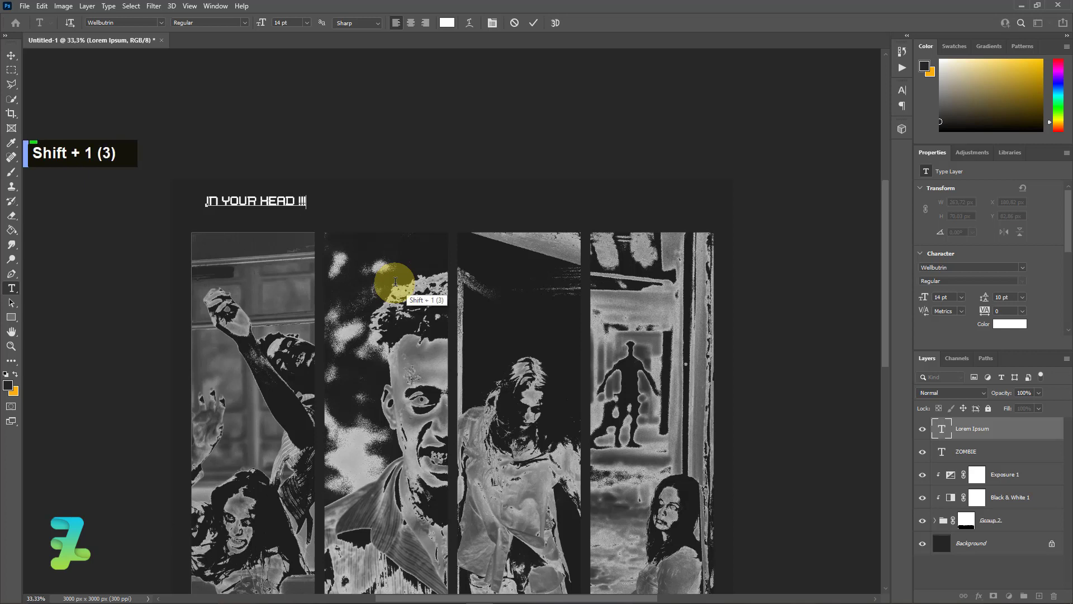
left_click(12, 55)
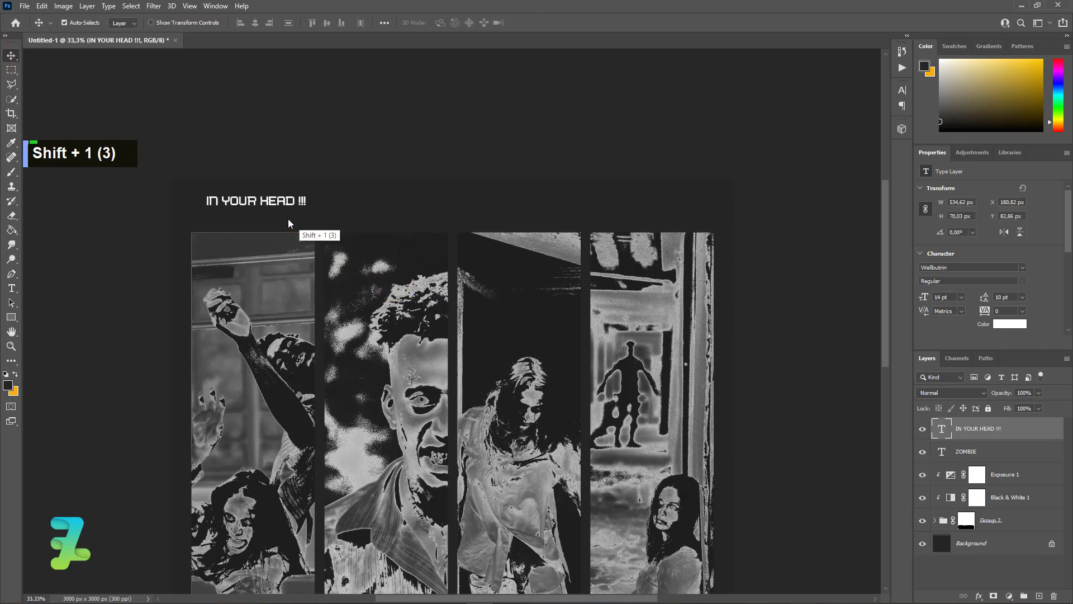
- Align "IN YOUR HEAD !!!" with the first panel's left edge just above it, and duplicate it flush with the fourth panel's right edge
left_click_drag(253, 201, 238, 219)
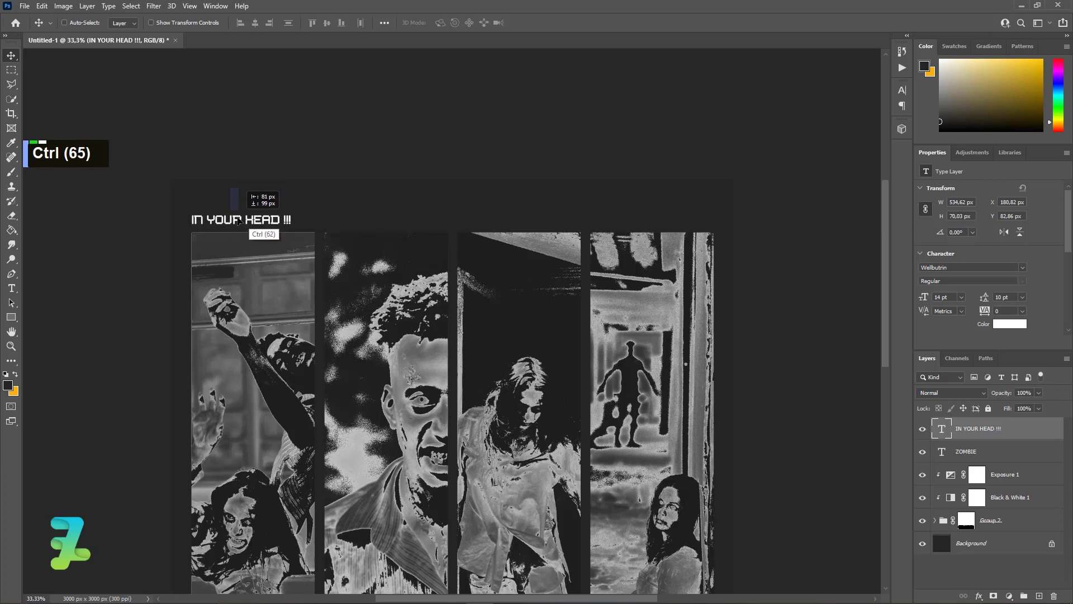
key("ctrl")
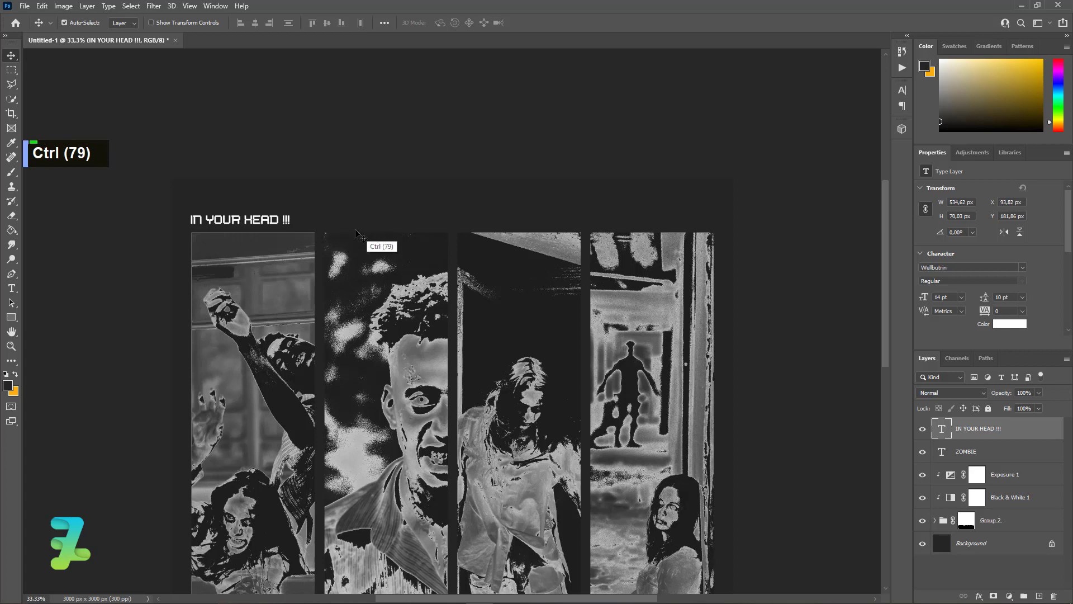
key("ctrl+j")
left_click_drag(273, 221, 696, 222)
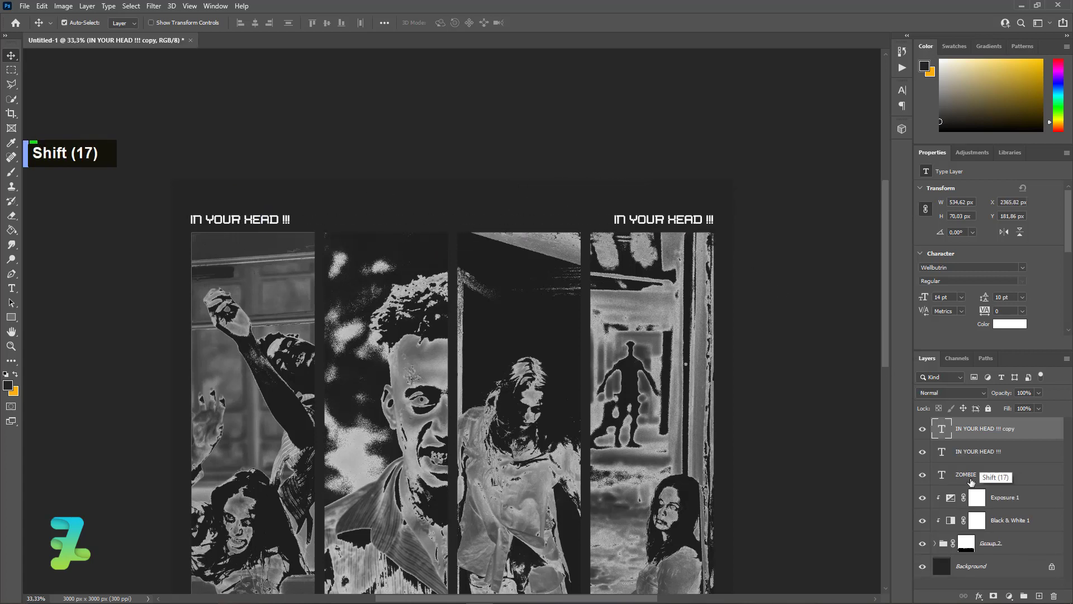
- Replace the duplicate caption's text with "Run to the shelter" and shift it flush with the fourth panel's right edge
double_click(943, 428)
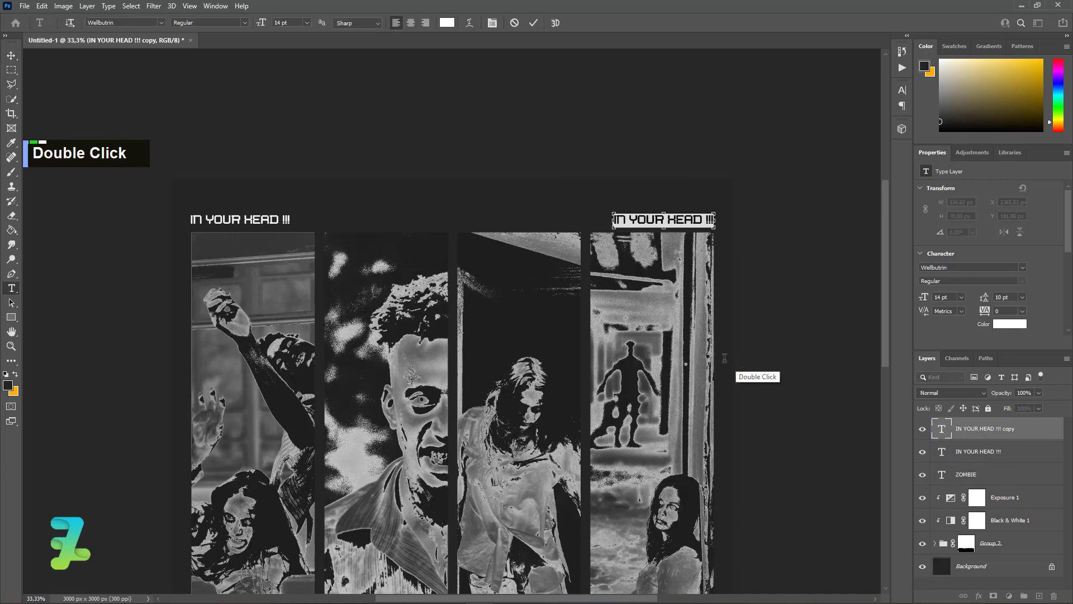
key("ctrl")
key("ctrl+v")
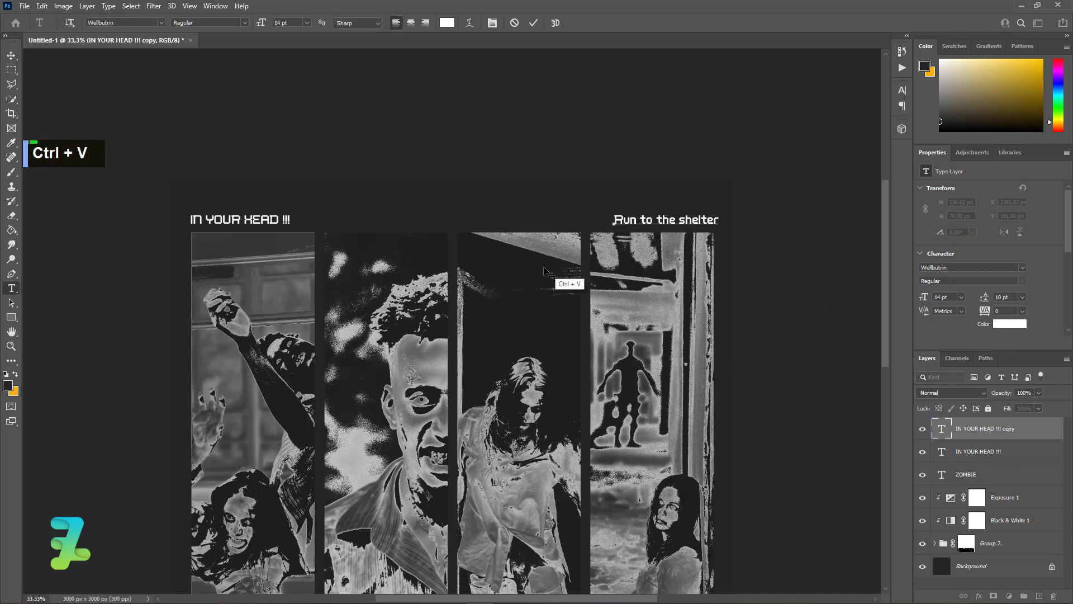
left_click(11, 55)
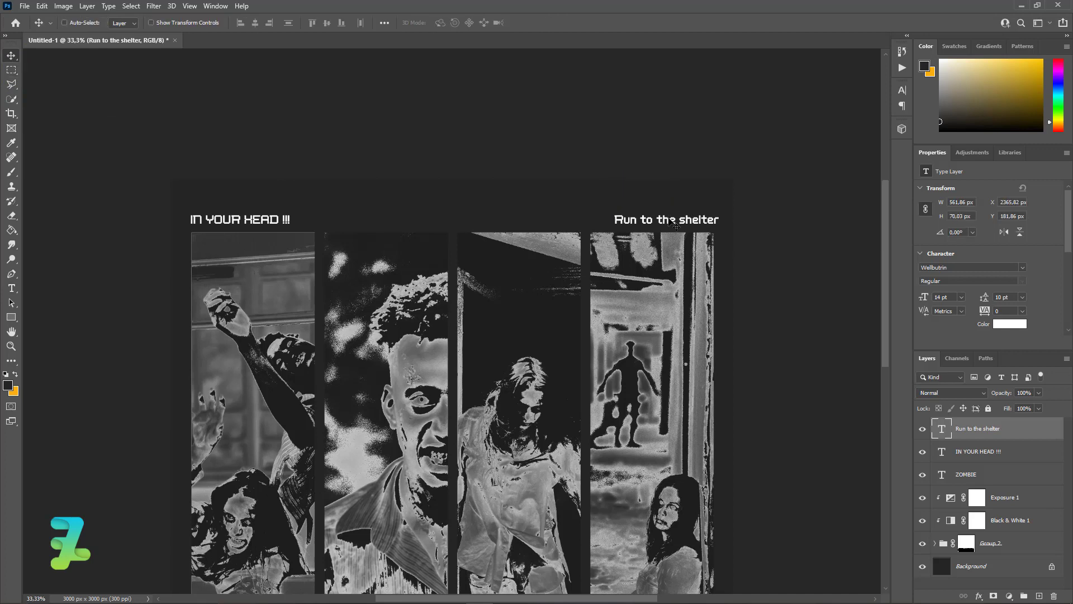
mouse_move(670, 220)
left_mouse_down()
mouse_move(654, 220)
mouse_move(665, 221)
left_mouse_up()
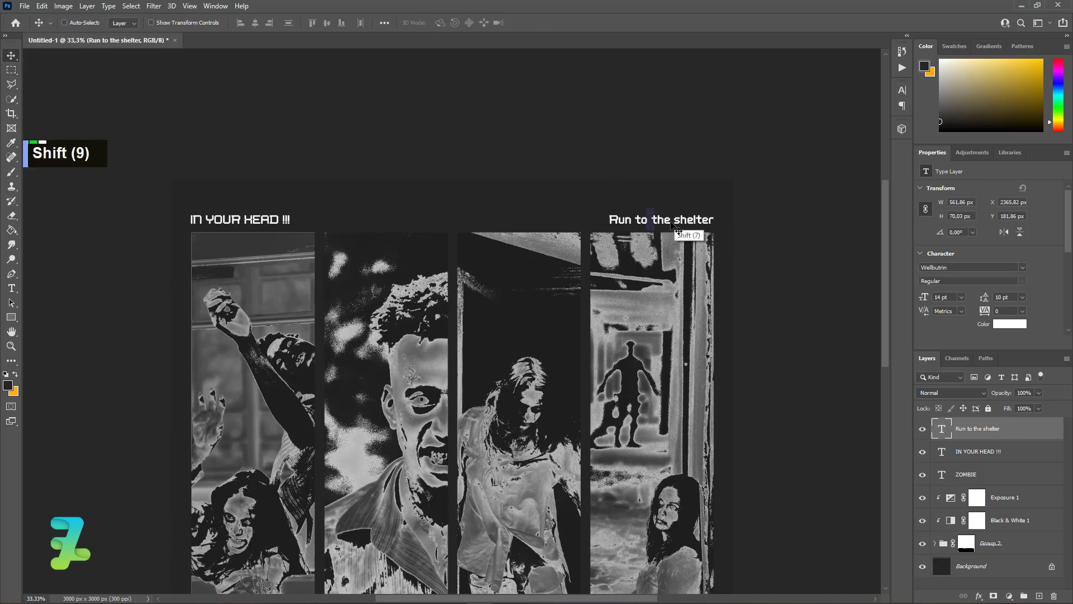
- Retype the caption above the first panel in sentence case as "In your head !!!"
double_click(943, 452)
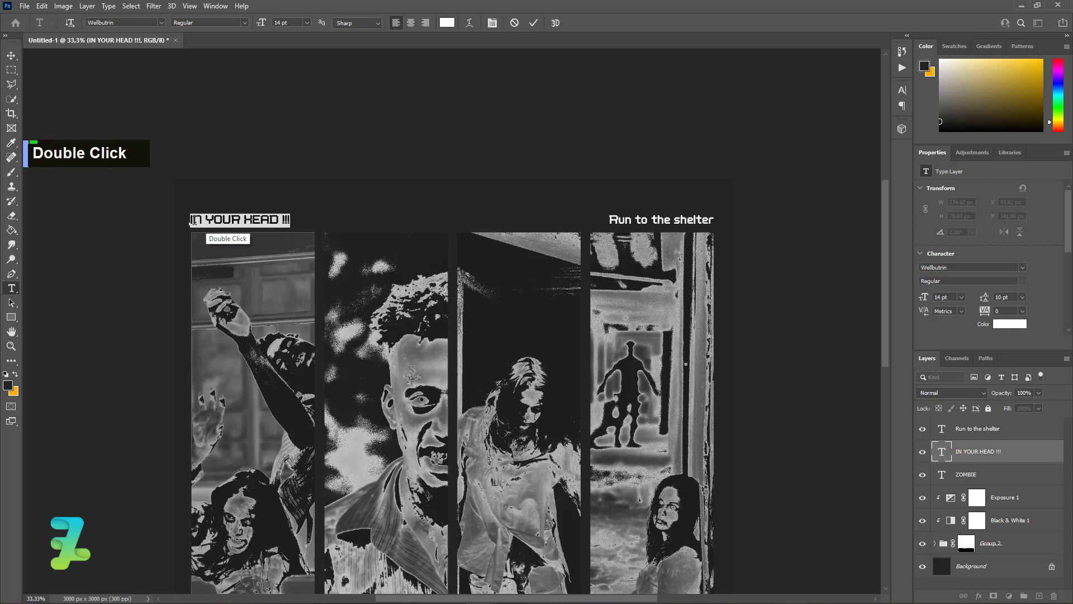
key("Caps_Lock")
key("BackSpace")
type("N")
key("BackSpace")
key("BackSpace")
type("I")
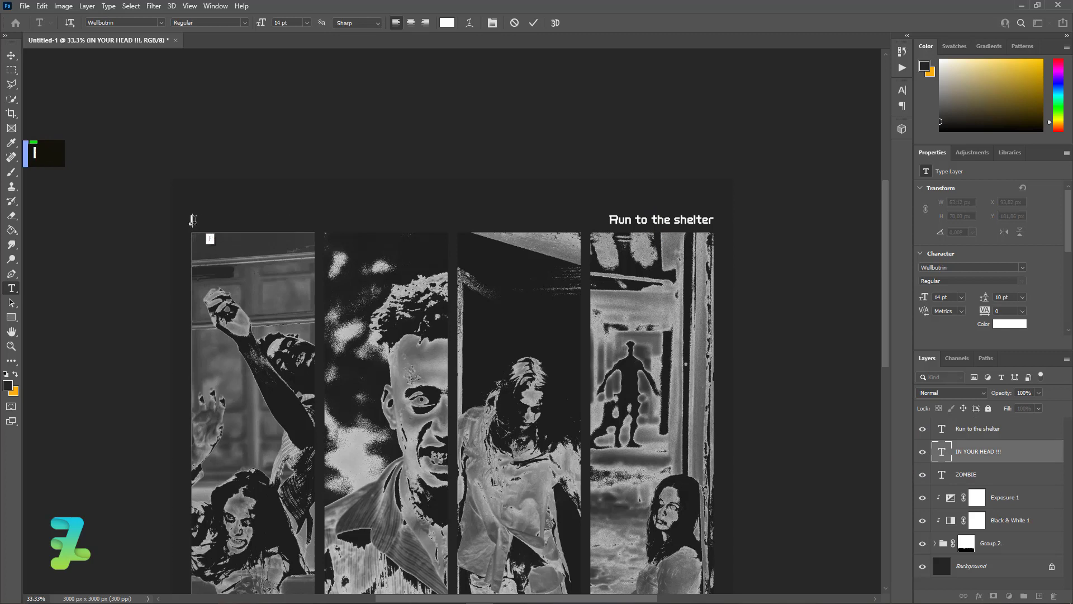
key("Caps_Lock")
type("n yo")
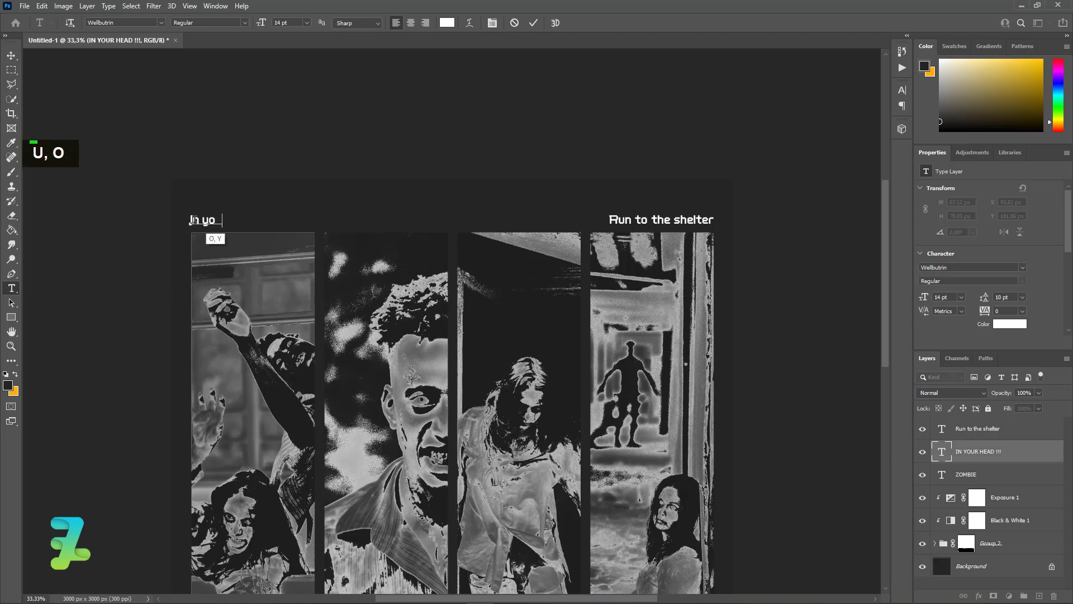
type("ur head !!!")
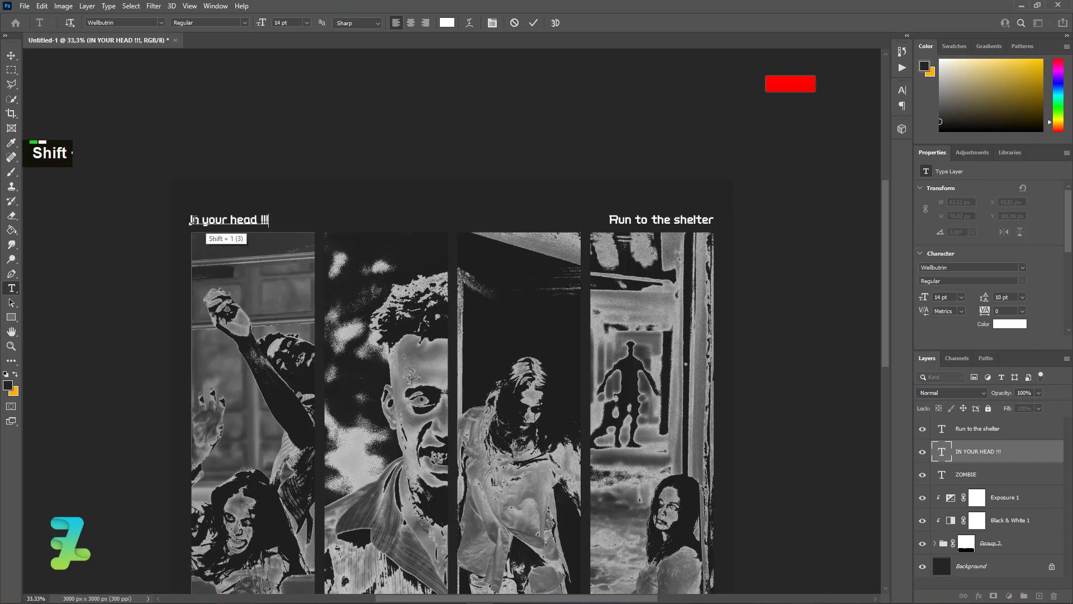
- Repeat the phrase in the first panel's caption so it reads "In your head !!! In your head !!!", and commit the text
key("ctrl+a")
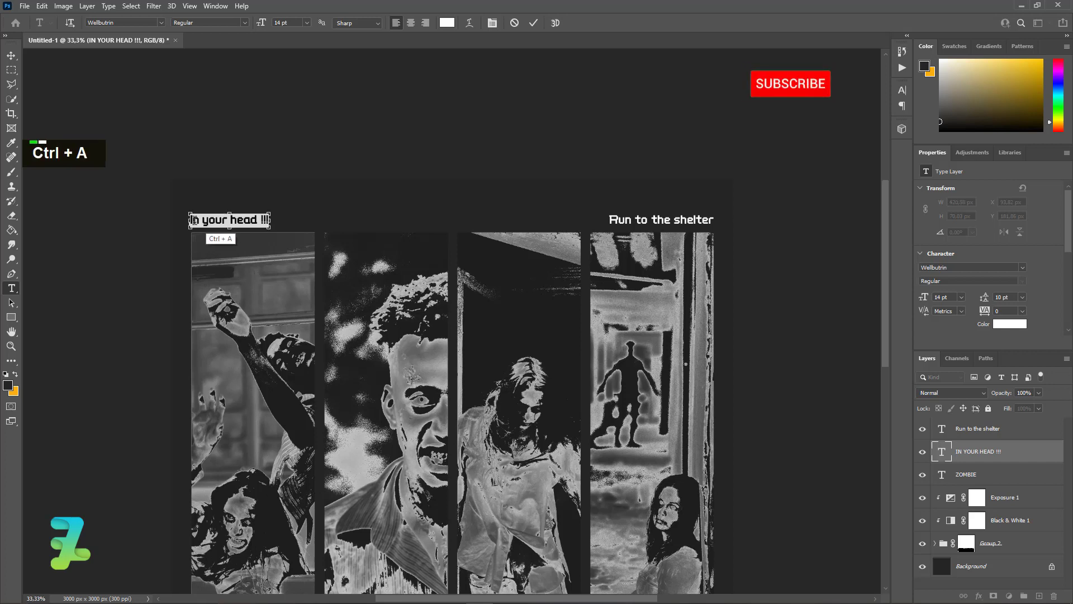
key("ctrl+v")
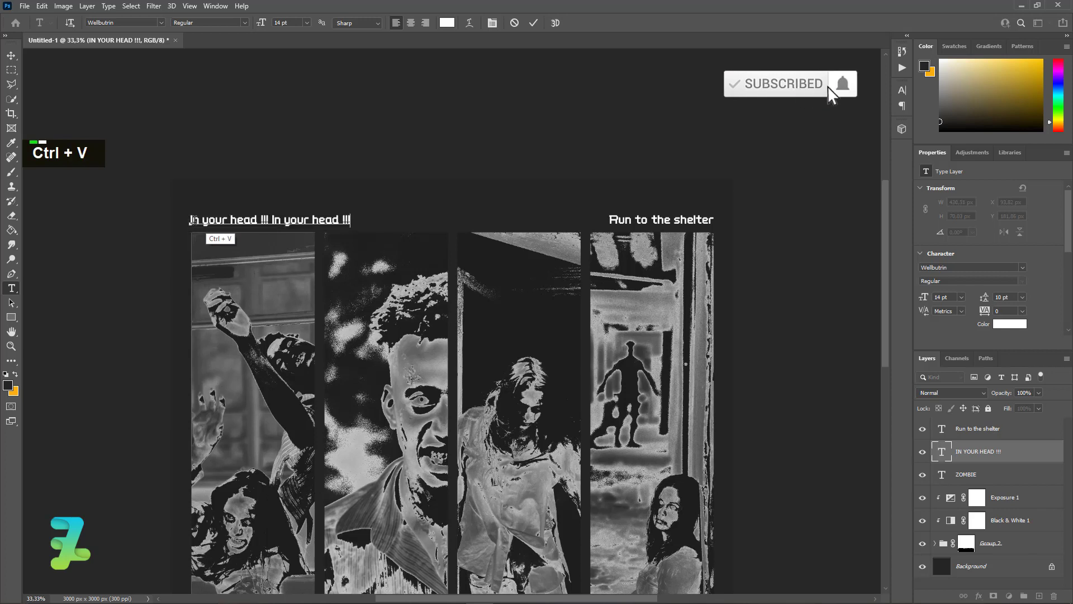
left_click(12, 55)
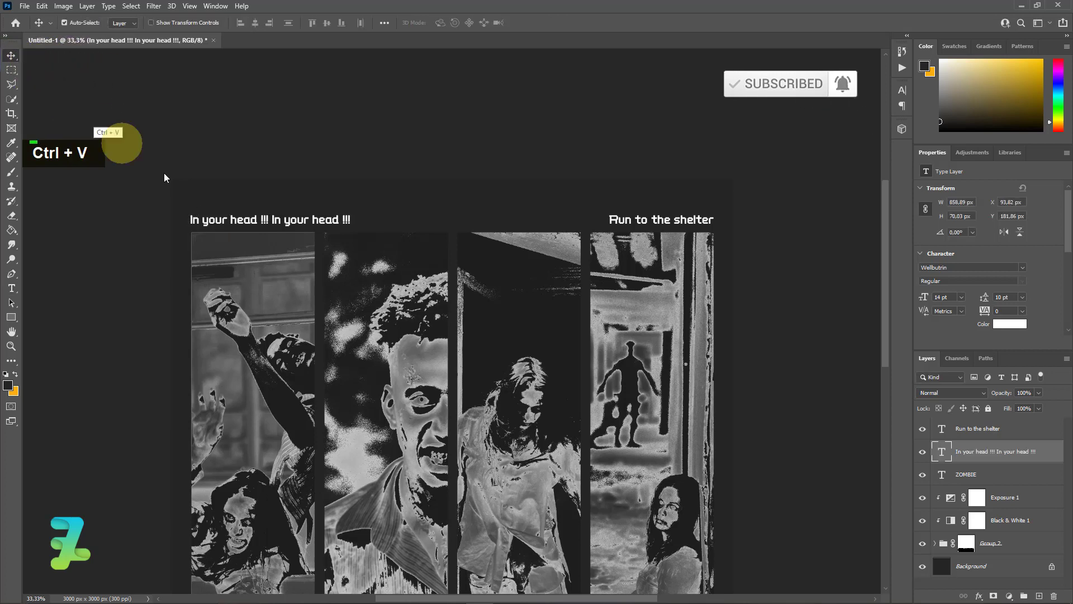
- Nudge the "In your head !!! In your head !!!" caption right to X 99,82 px, flush with the first panel's left edge
left_click_drag(251, 222, 260, 218)
key("ctrl+z")
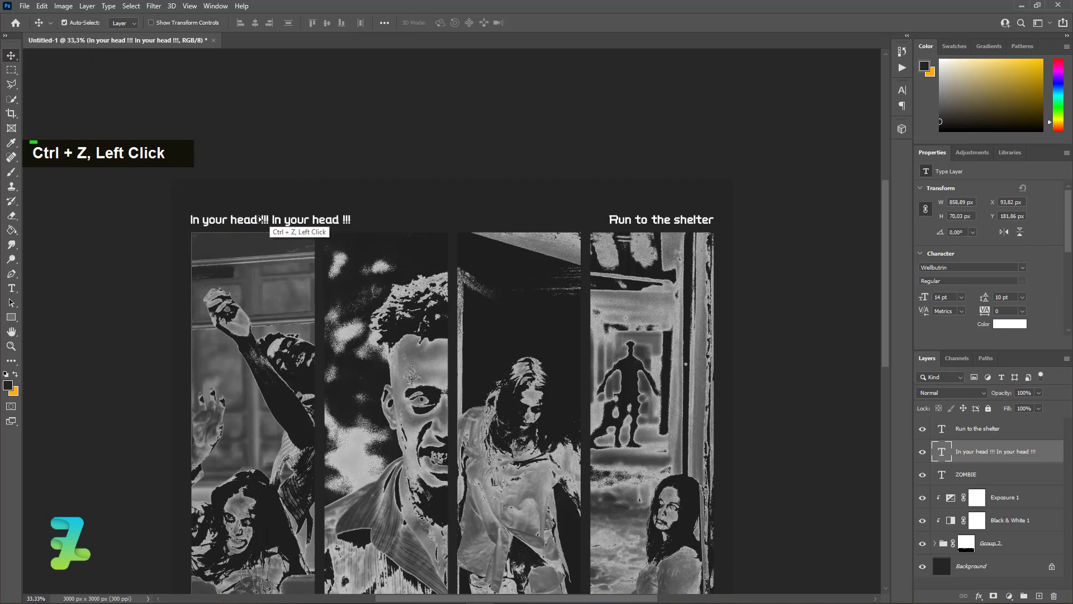
key("Right")
key("Right")
key("Right")
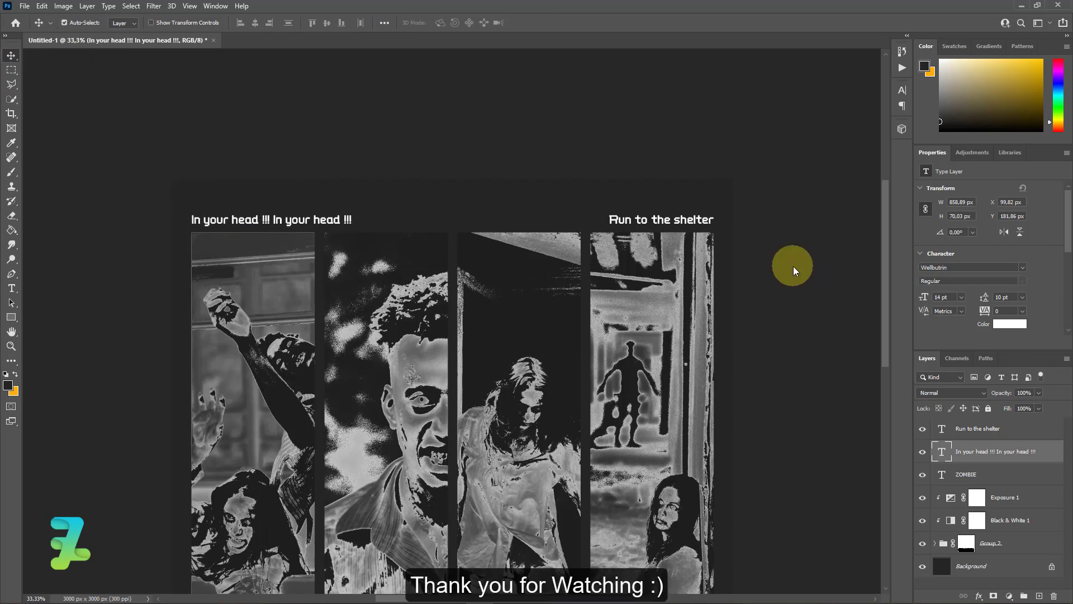
key("ctrl+minus")
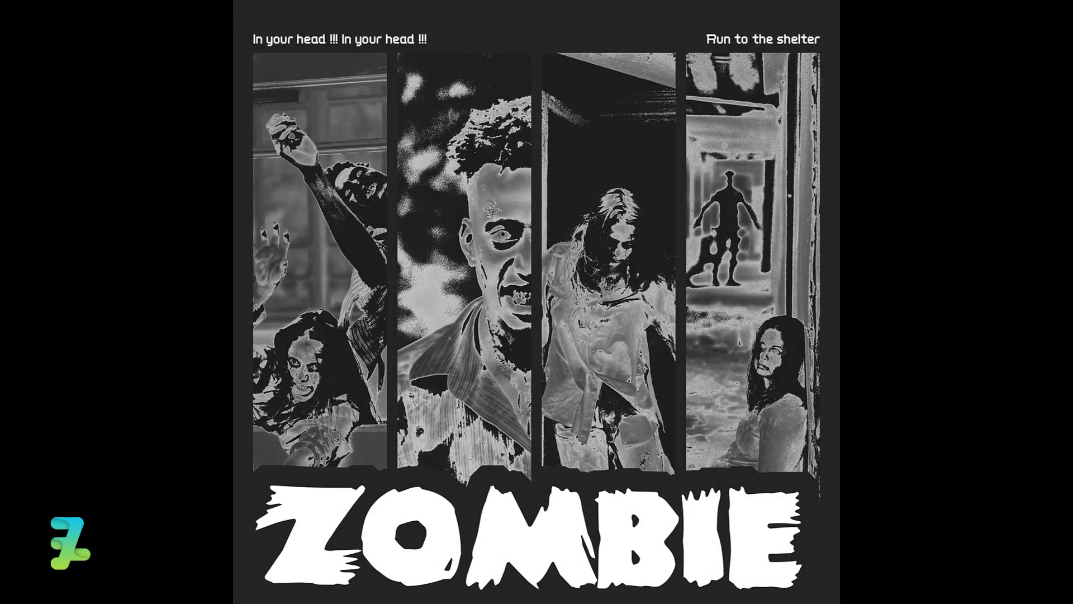